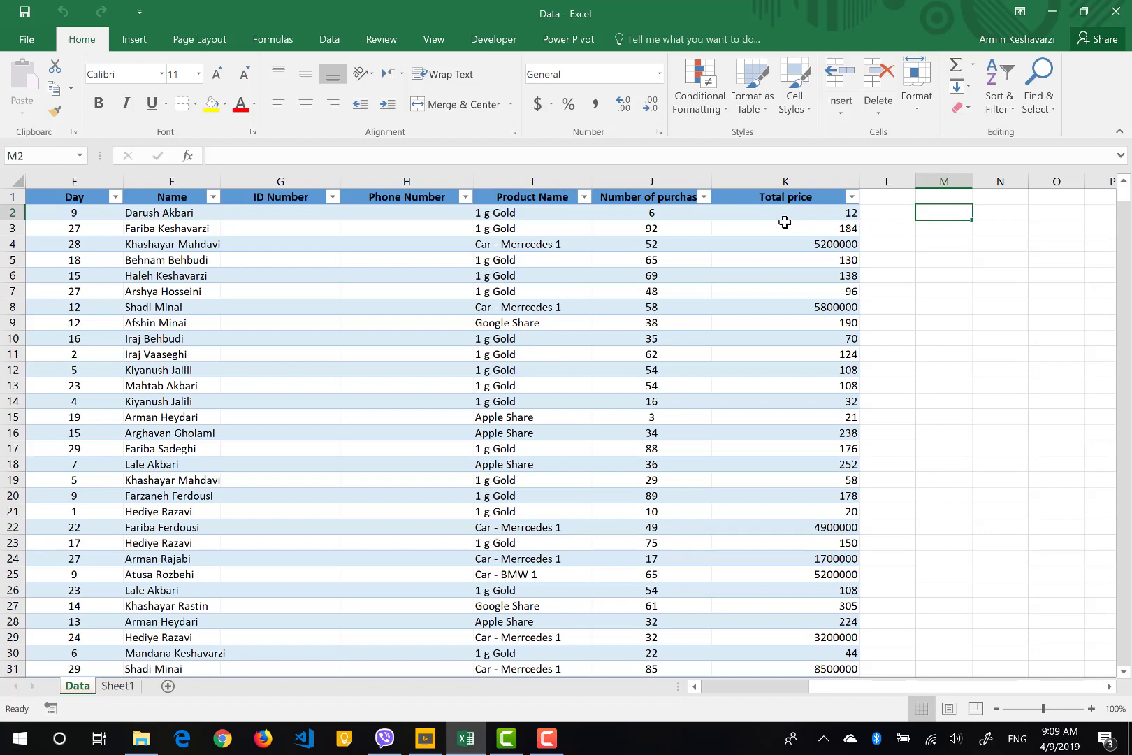
Step: Check the table's name in its design settings and enter =SUM(K:K) in cell M2 to total the Total price column
left_click(627, 244)
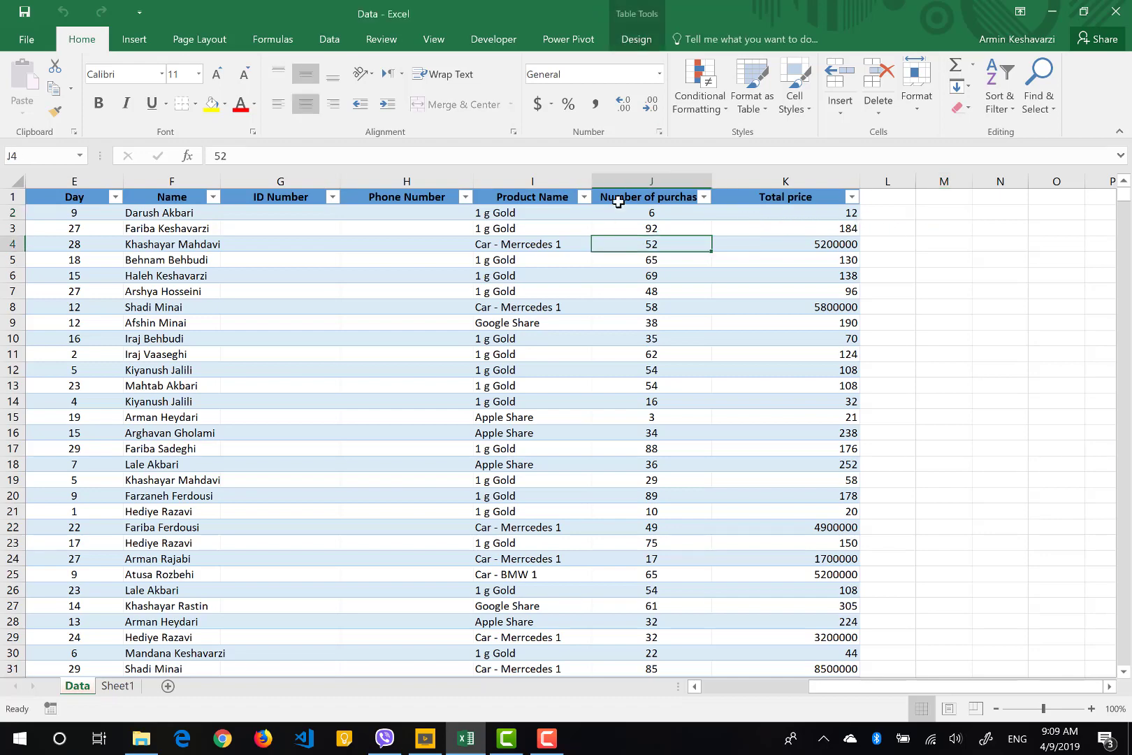
left_click(635, 39)
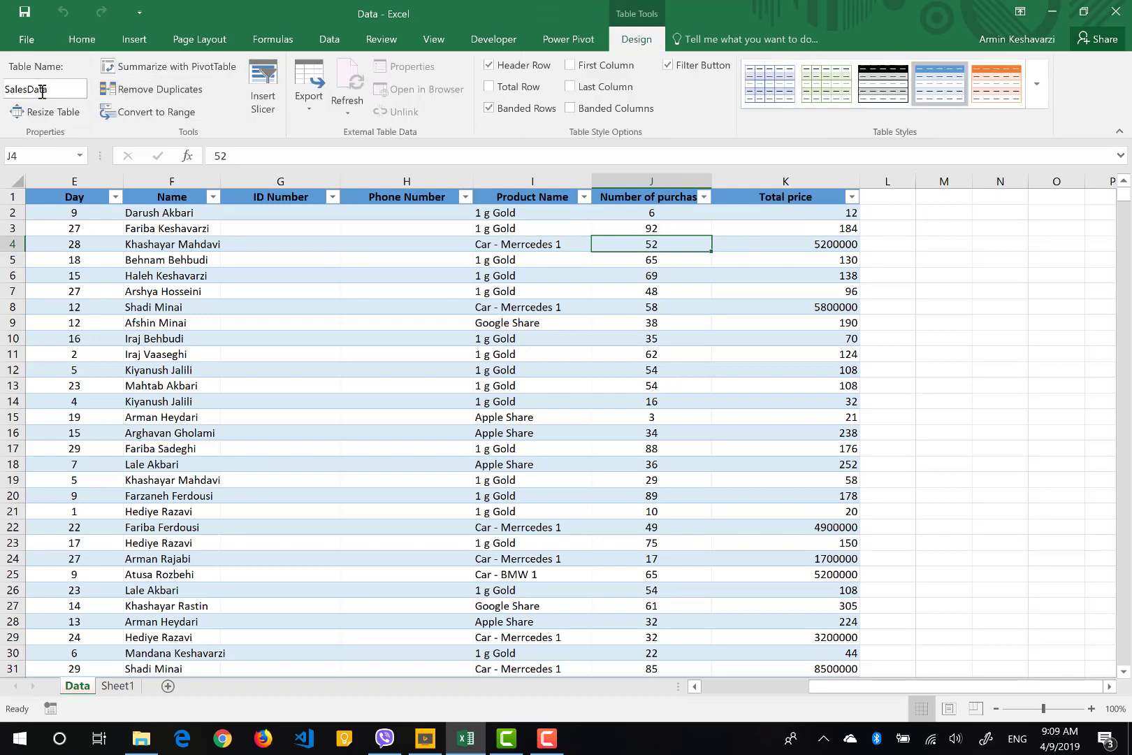
left_click(943, 213)
type("=")
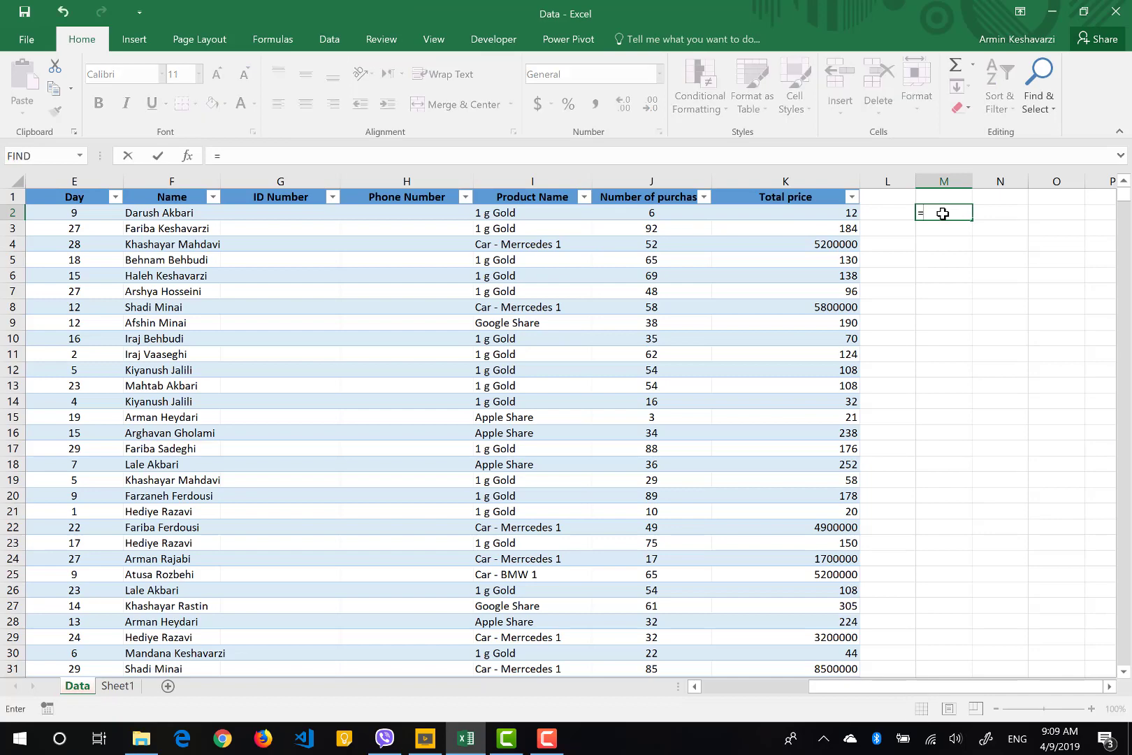
type("sum")
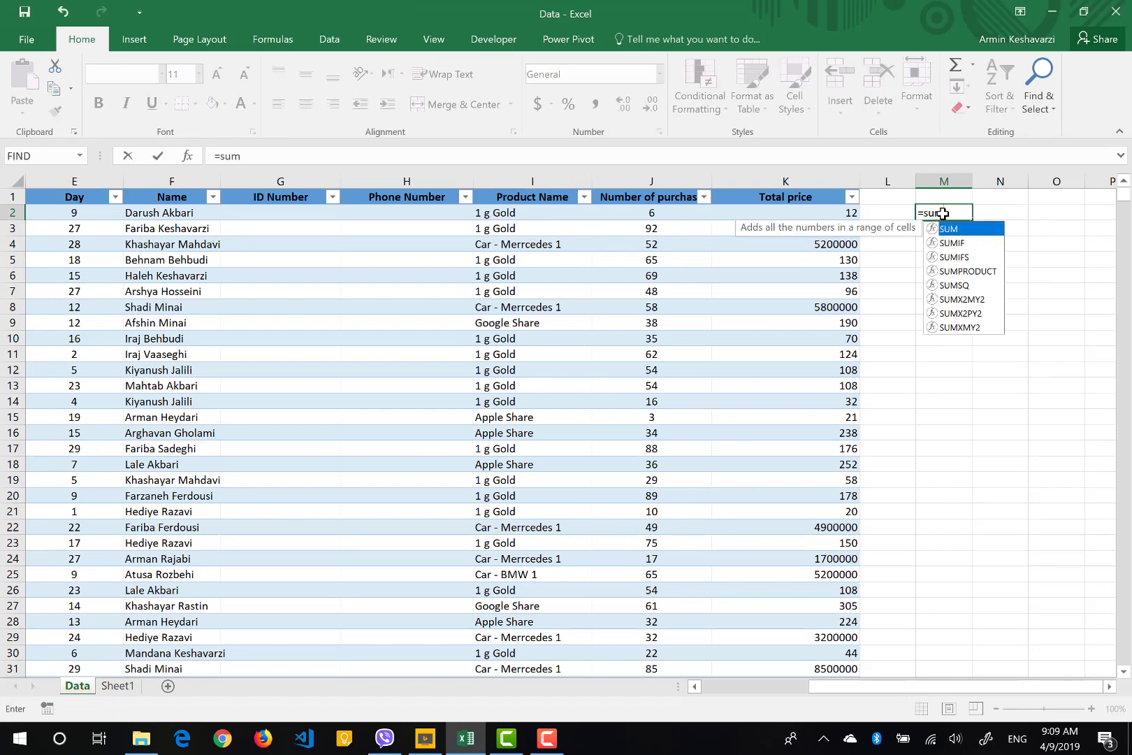
key("Tab")
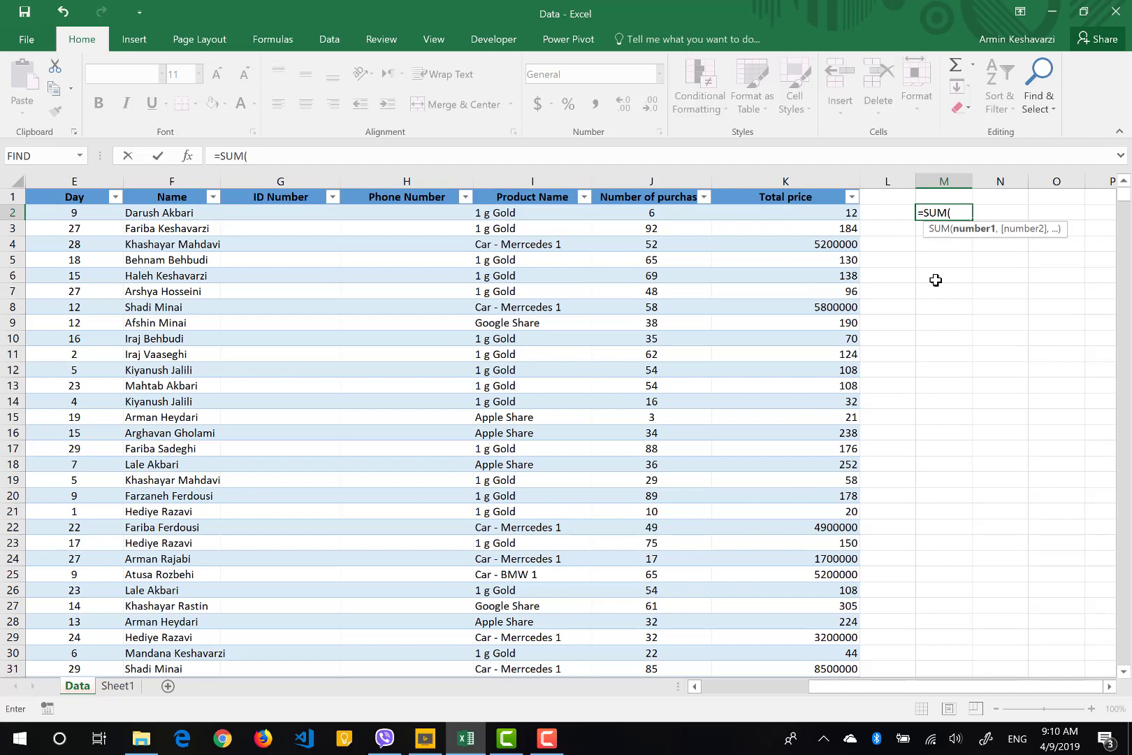
type("k")
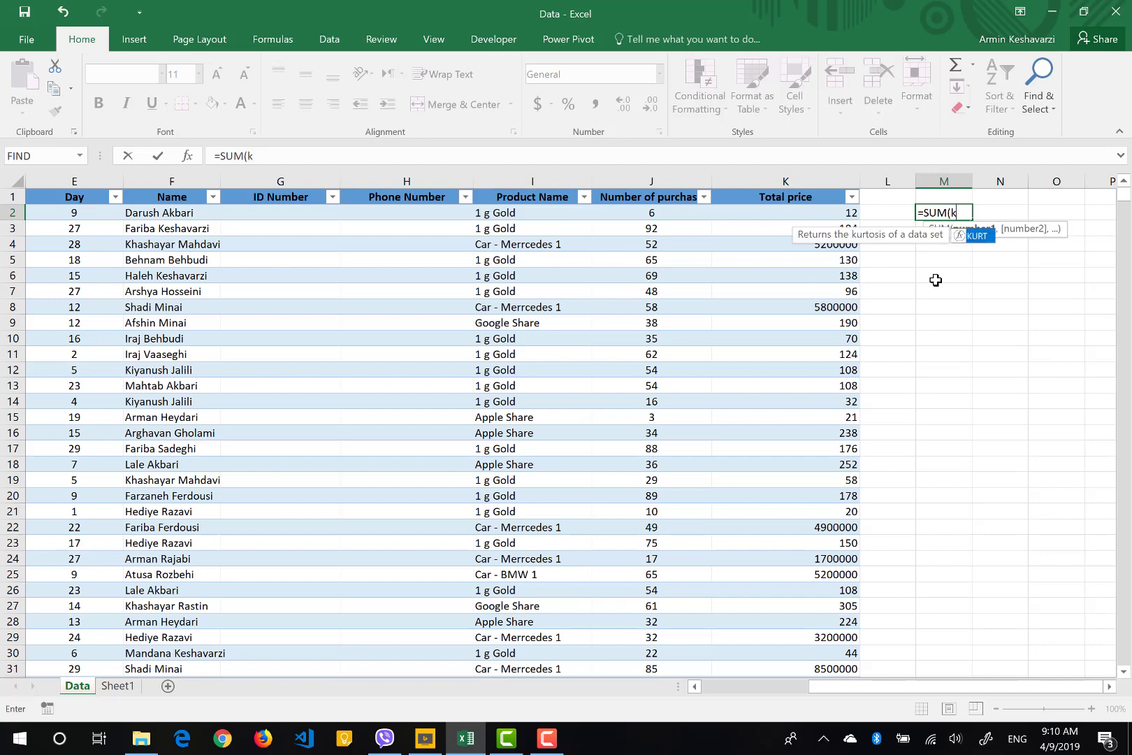
type(":")
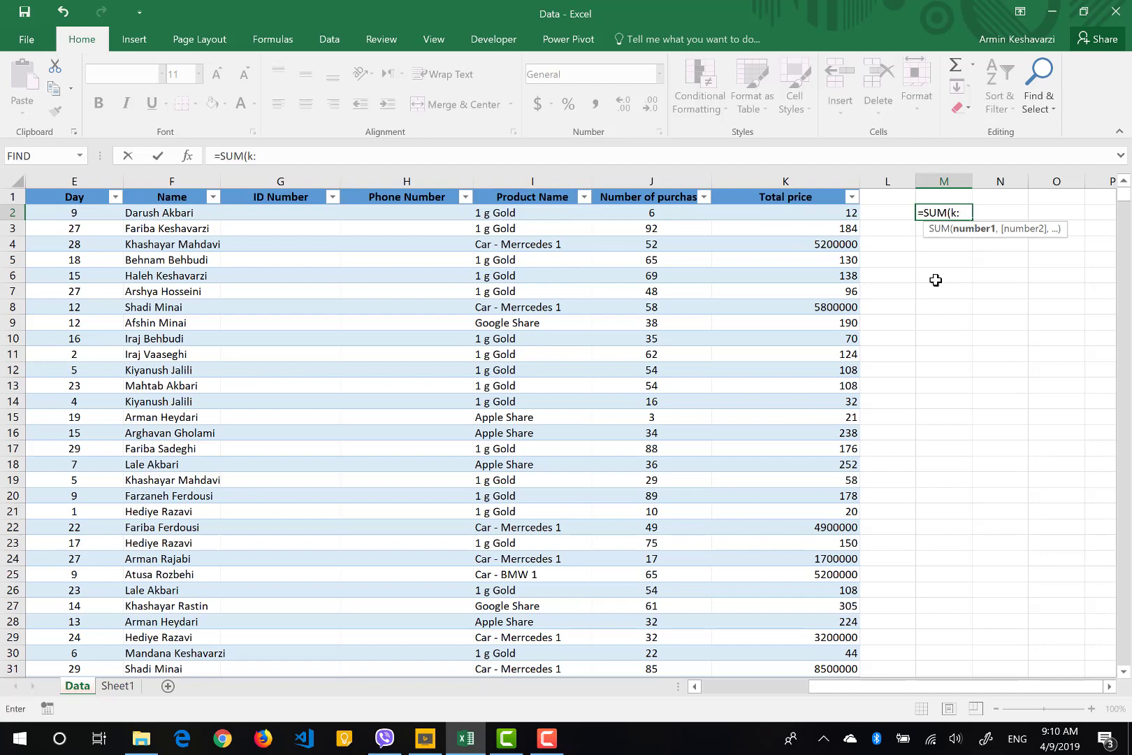
type("K)")
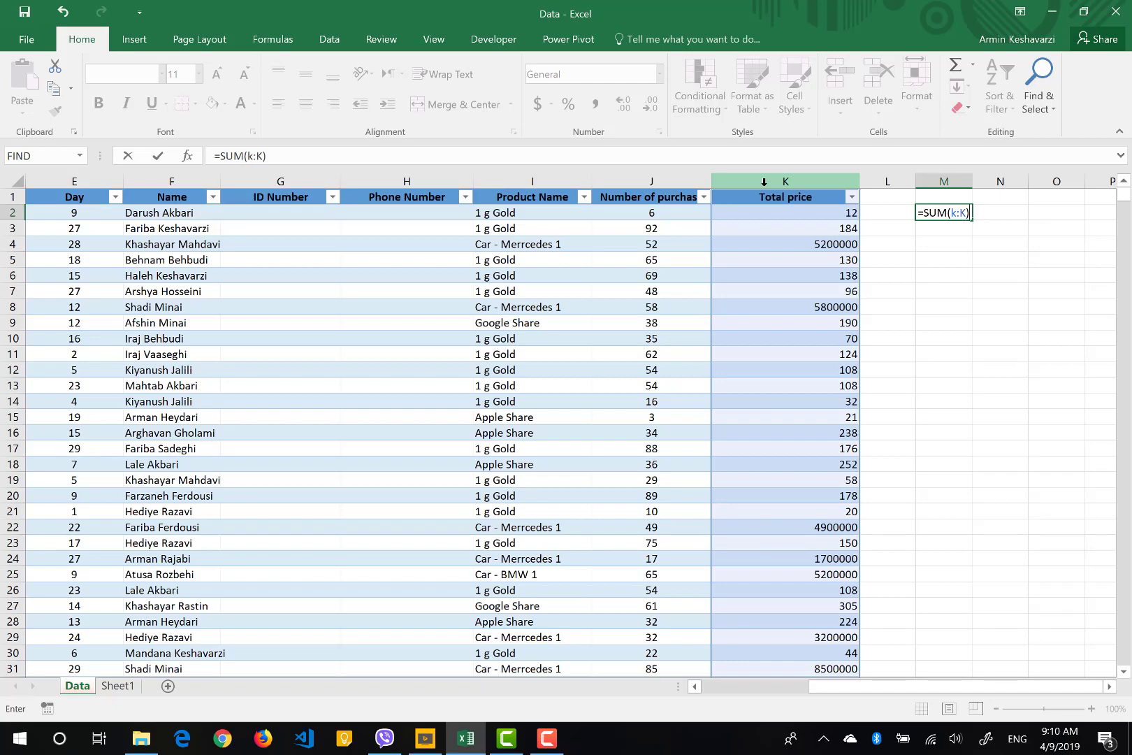
key("Return")
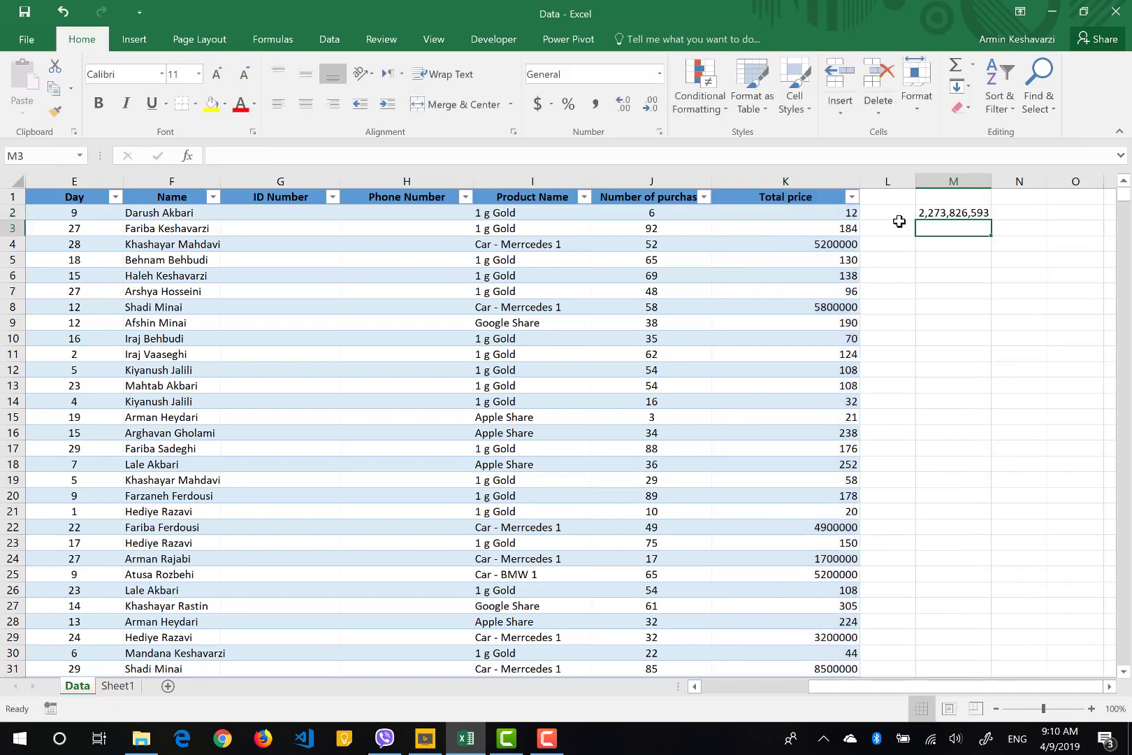
Step: Try the range A1:B10 in M2's SUM formula, and restore the range K:K
left_click(956, 216)
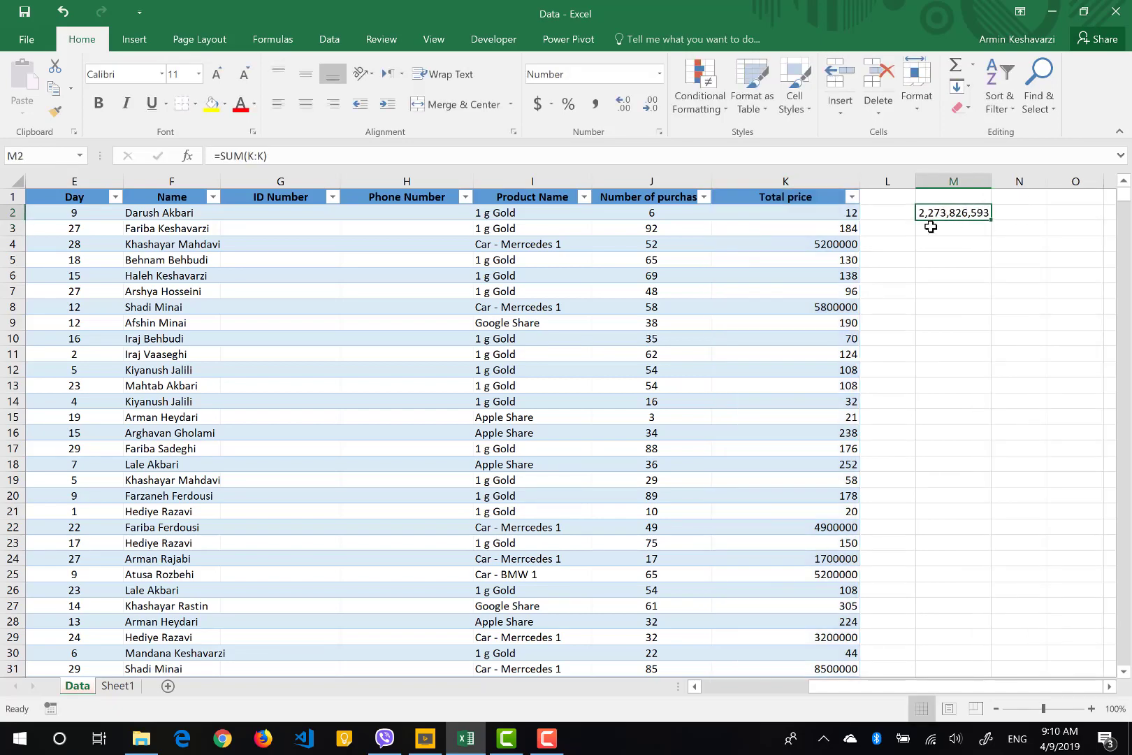
left_click_drag(247, 155, 267, 155)
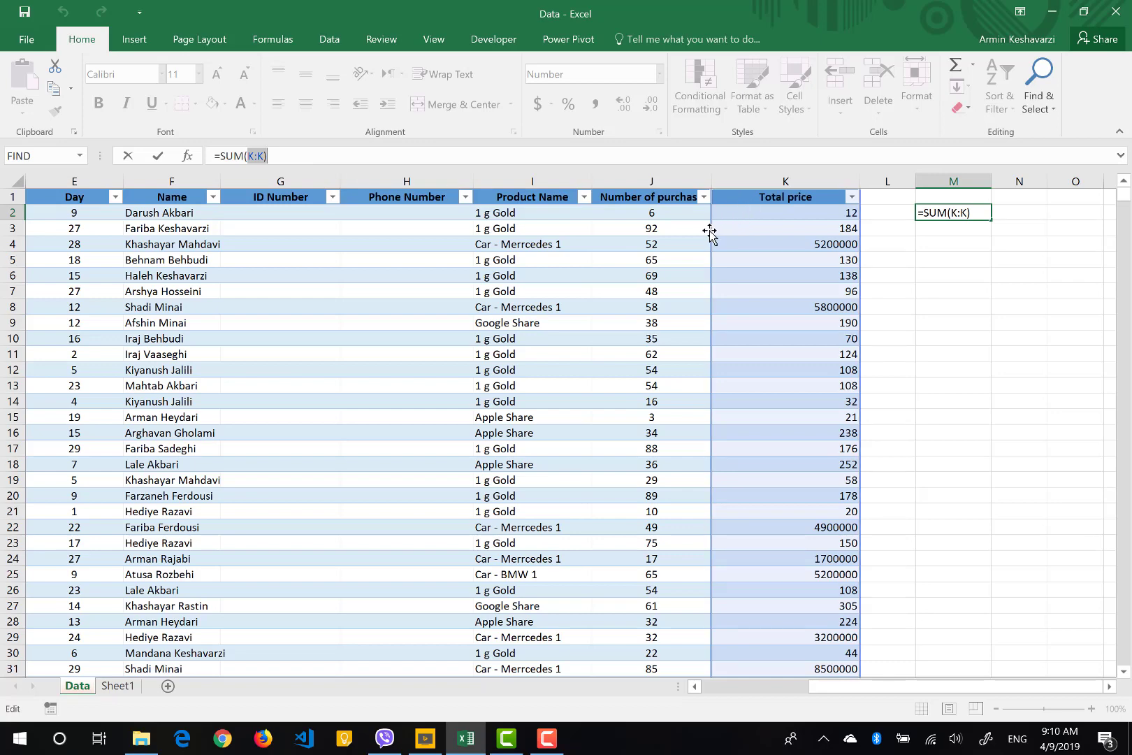
key("BackSpace")
key("BackSpace")
key("BackSpace")
key("BackSpace")
type("A1")
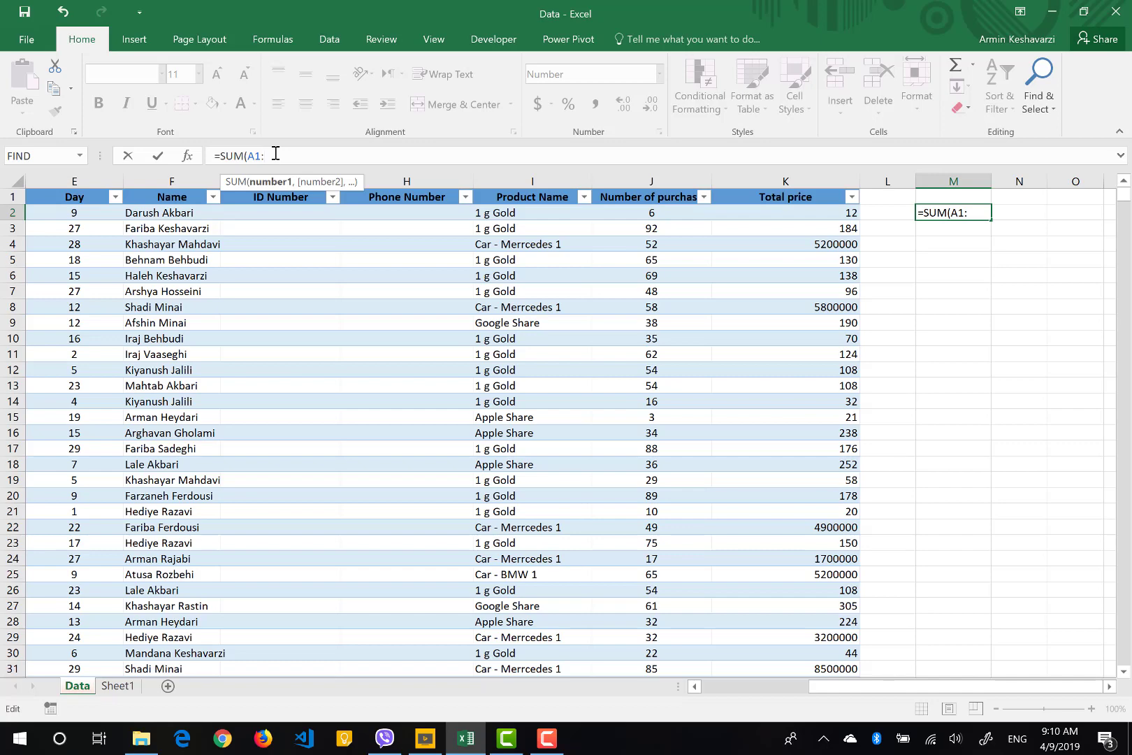
type("b10")
left_click_drag(244, 155, 286, 156)
type("K:K")
key("ctrl+Return")
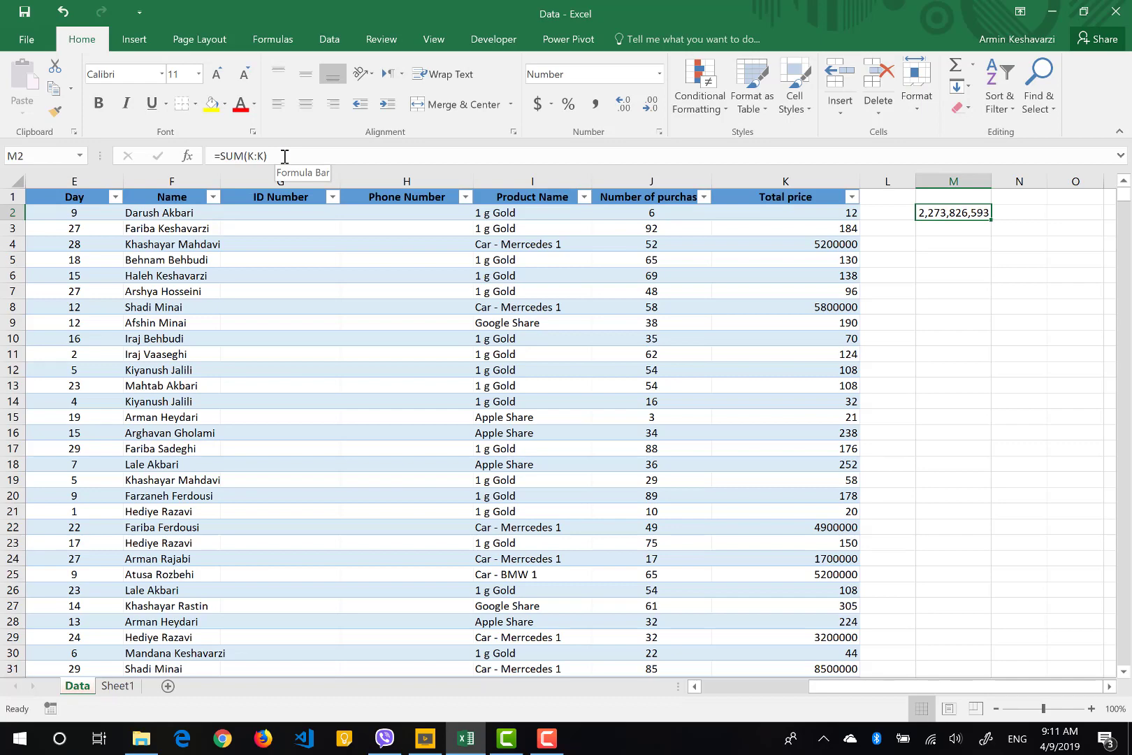
left_click(277, 41)
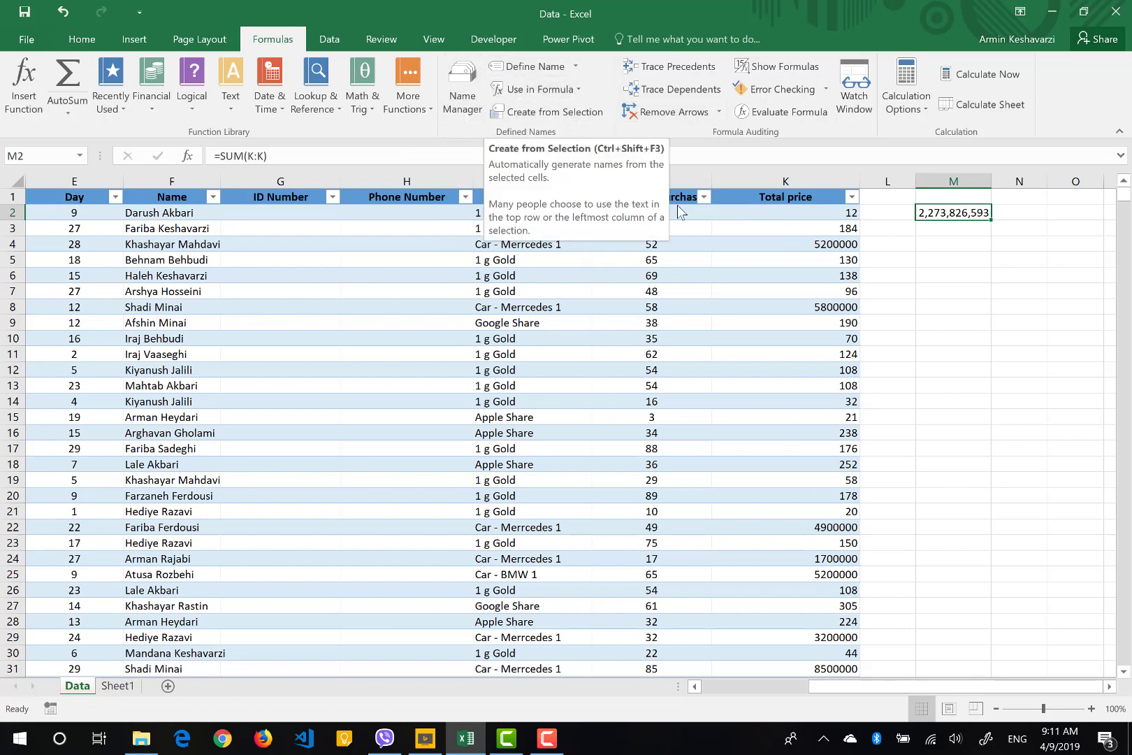
left_click(82, 40)
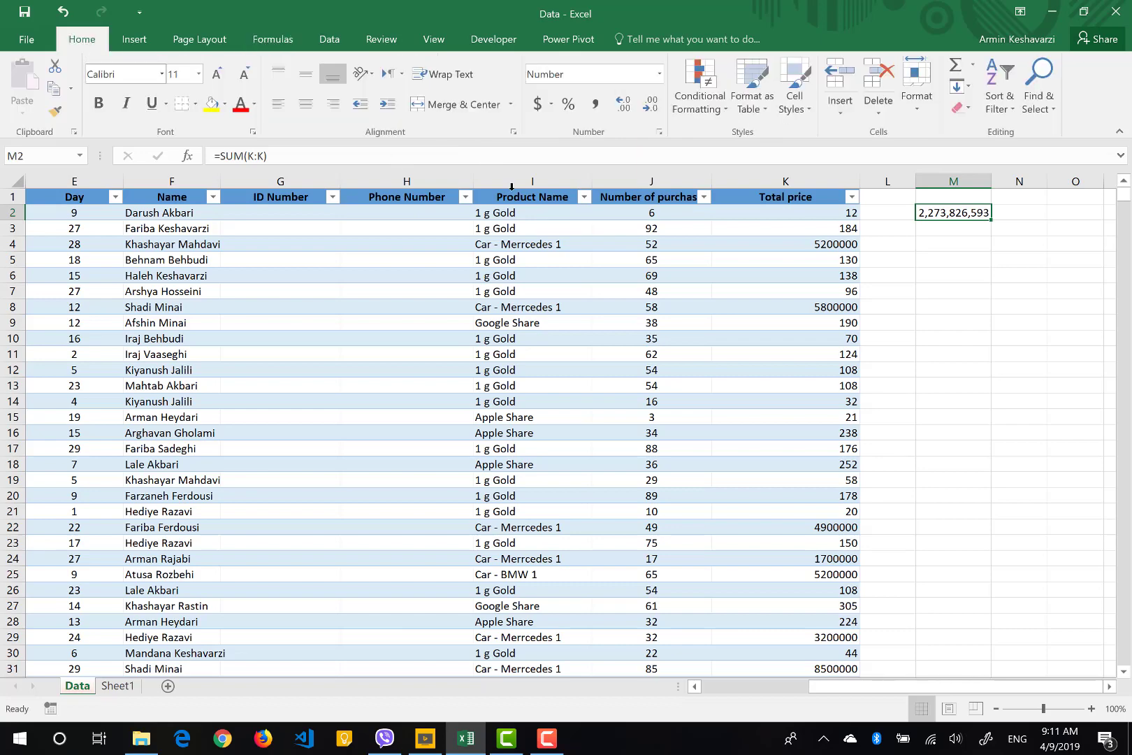
left_click(815, 282)
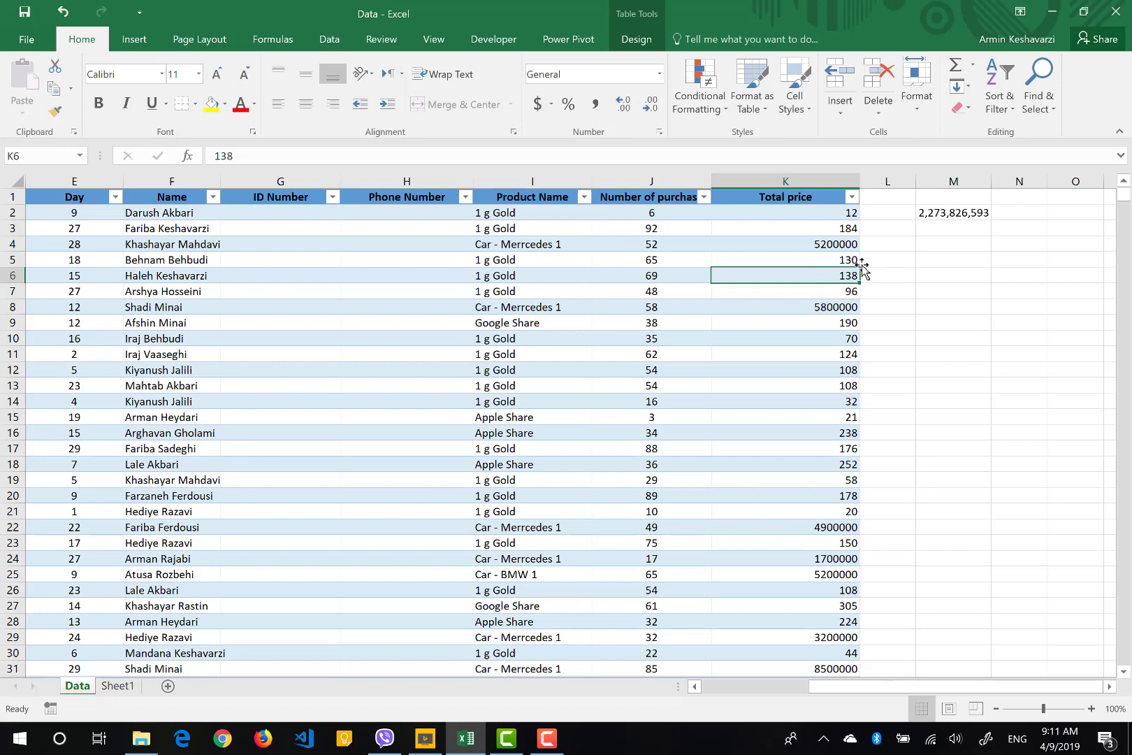
Step: Replace the range in M2's formula with a structured reference to the table column, giving =SUM(SalesData[Total price])
left_click(951, 218)
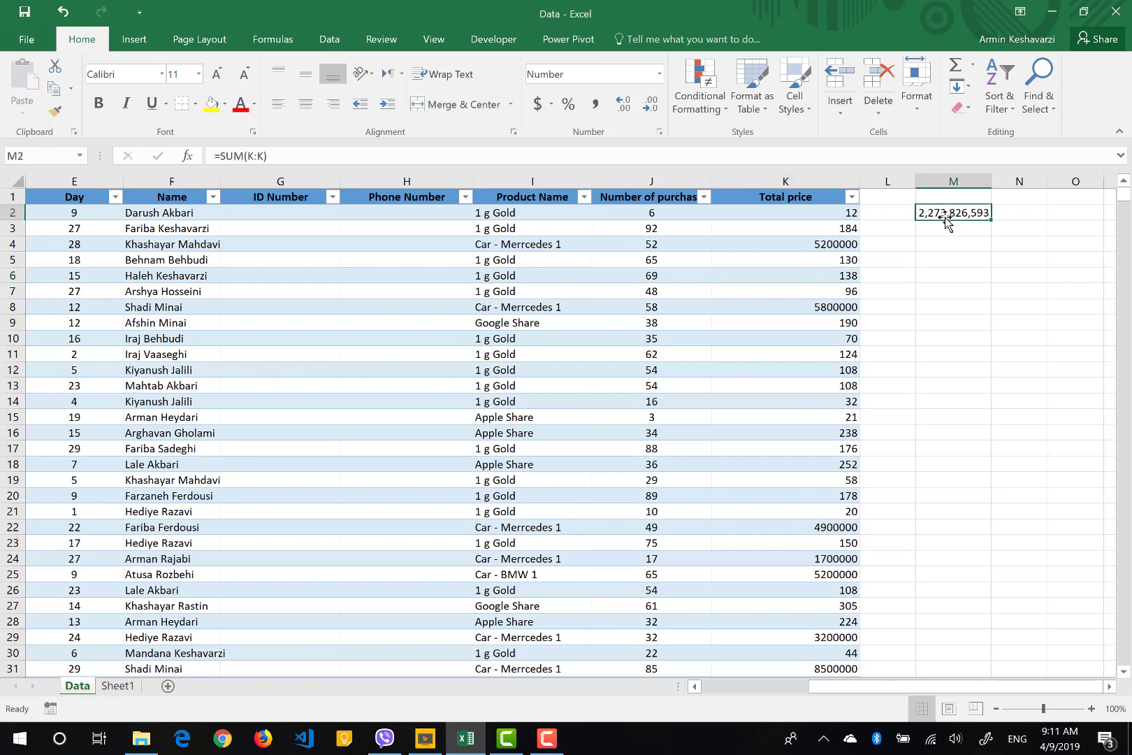
left_click(266, 156)
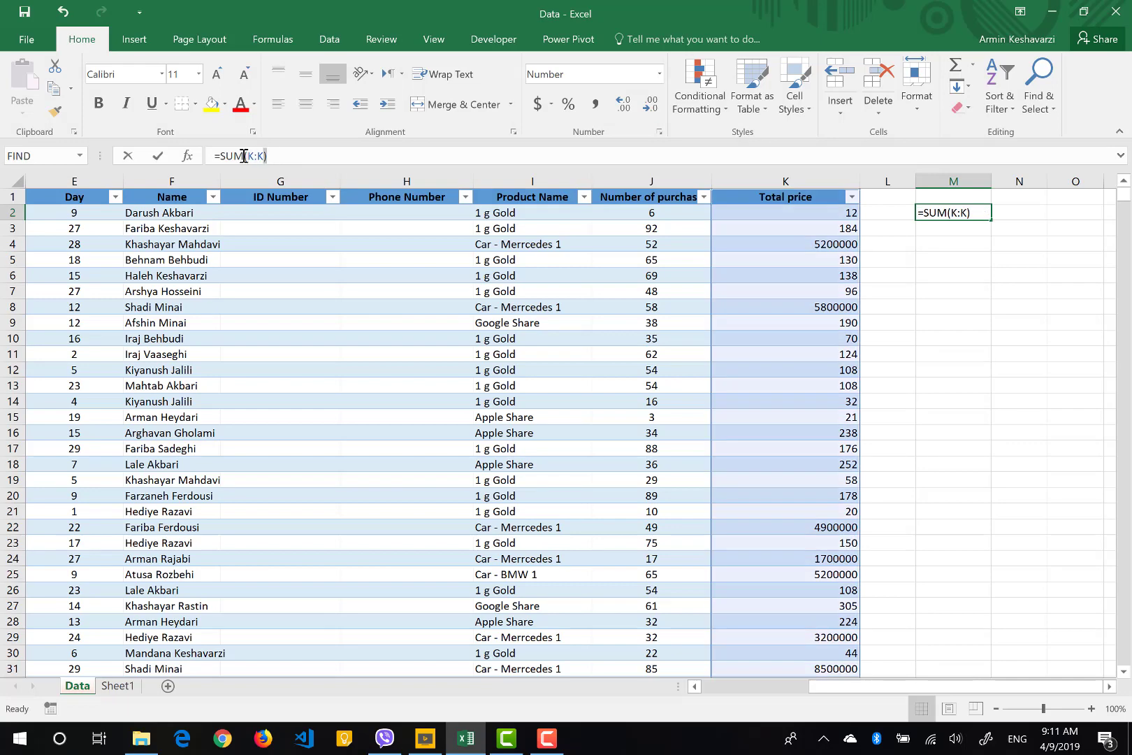
double_click(247, 156)
key("BackSpace")
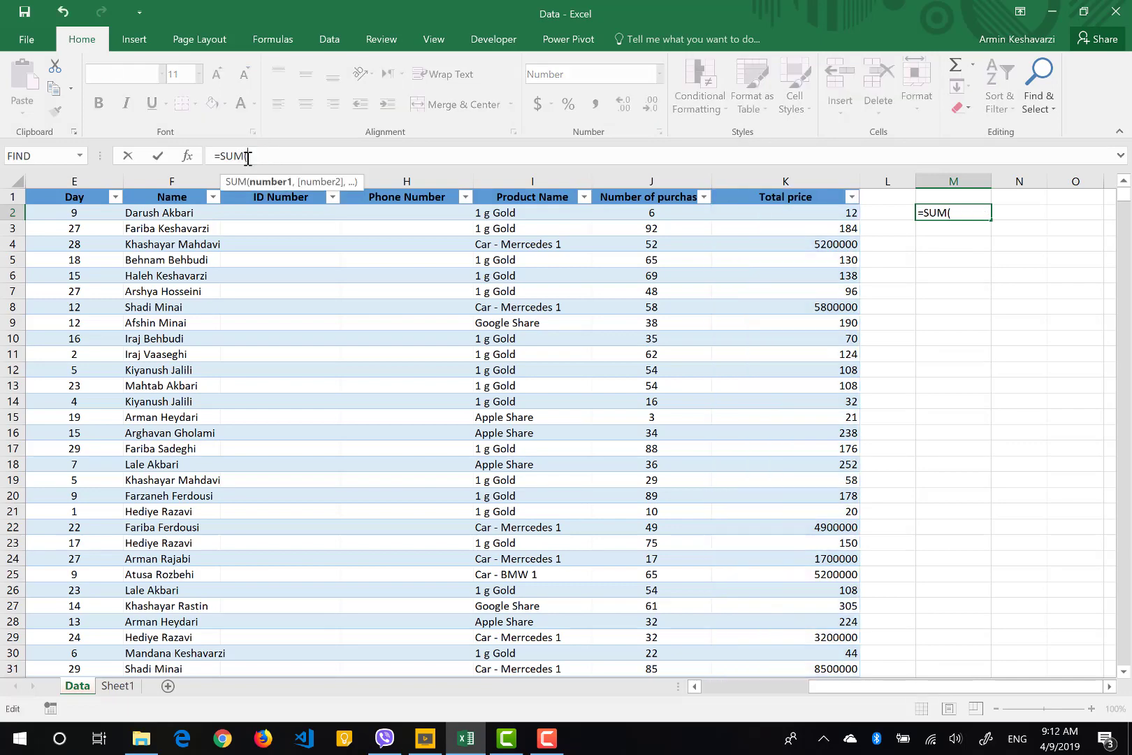
left_click(779, 187)
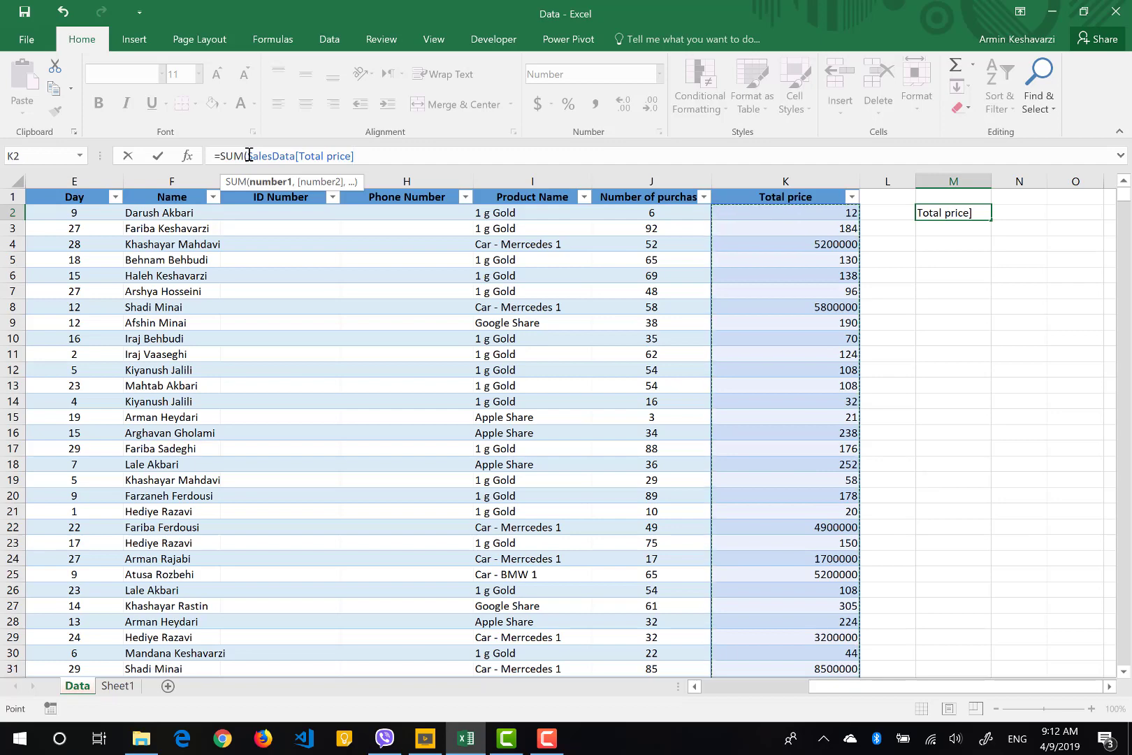
left_click_drag(248, 155, 298, 155)
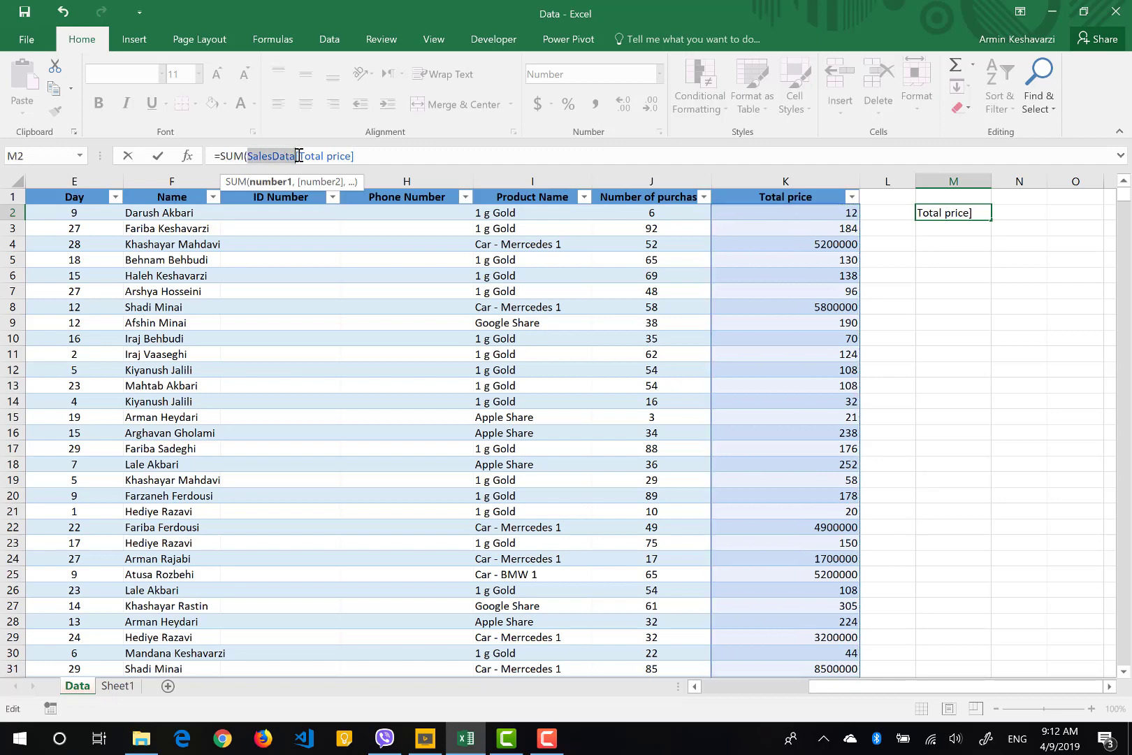
left_click(294, 155)
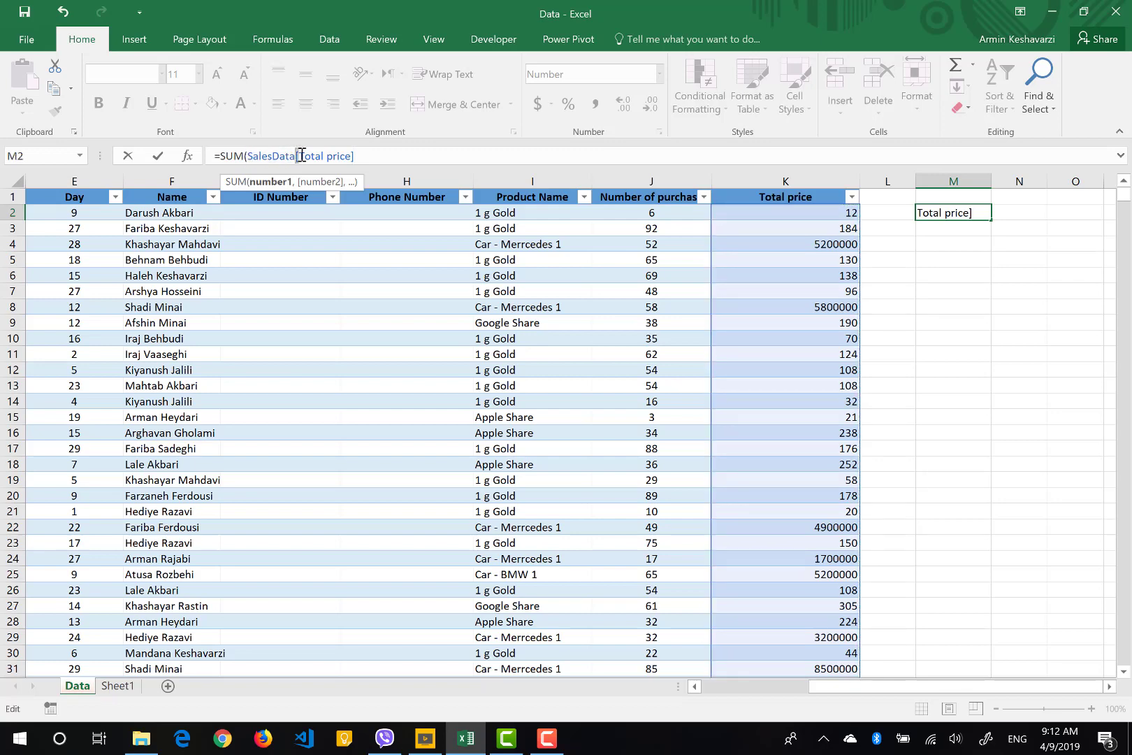
left_click_drag(299, 155, 353, 157)
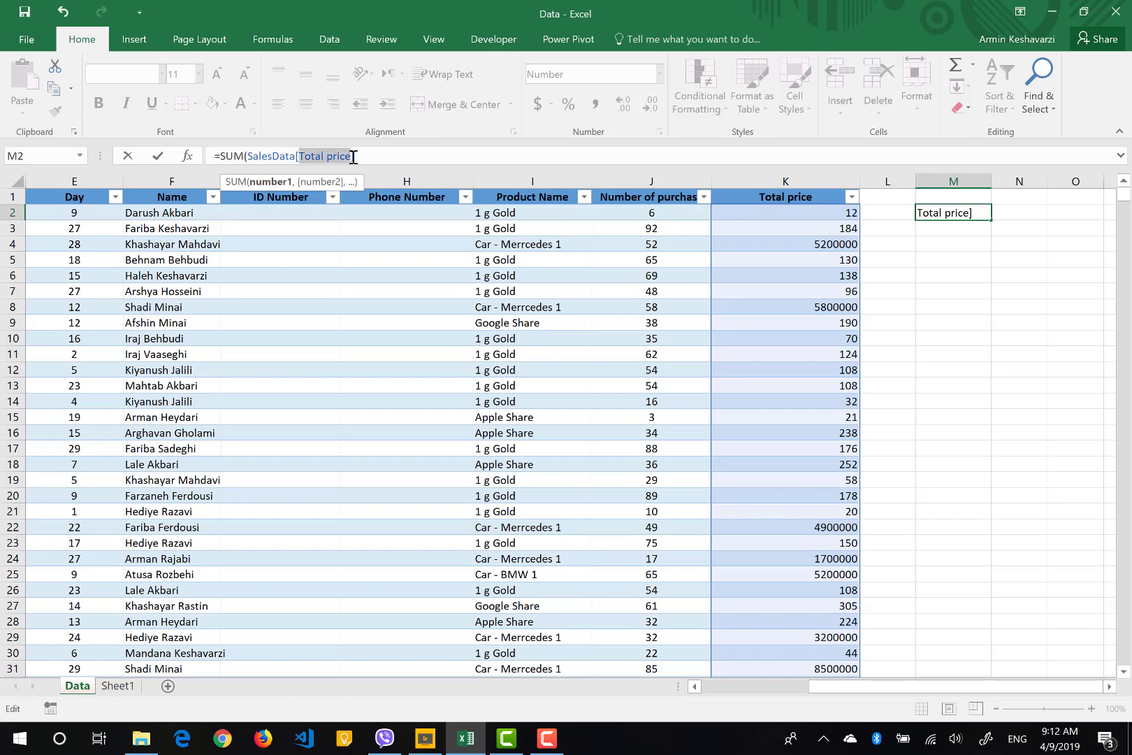
left_click(353, 156)
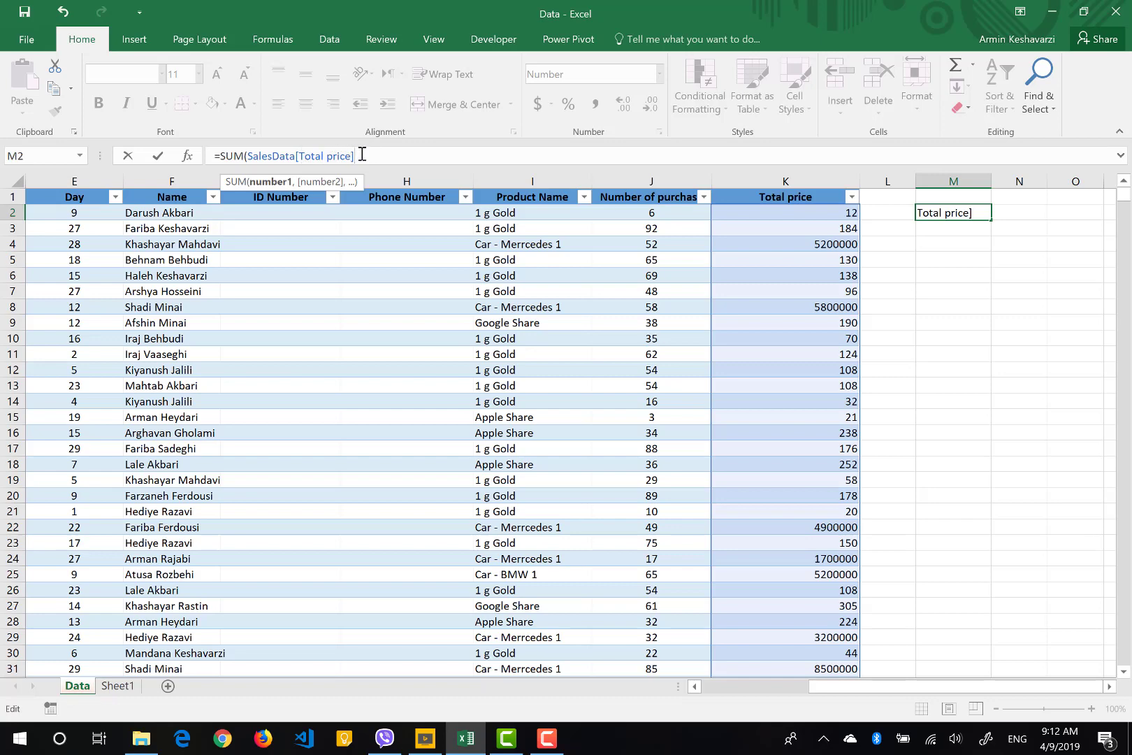
type(")")
key("ctrl+Return")
key("Return")
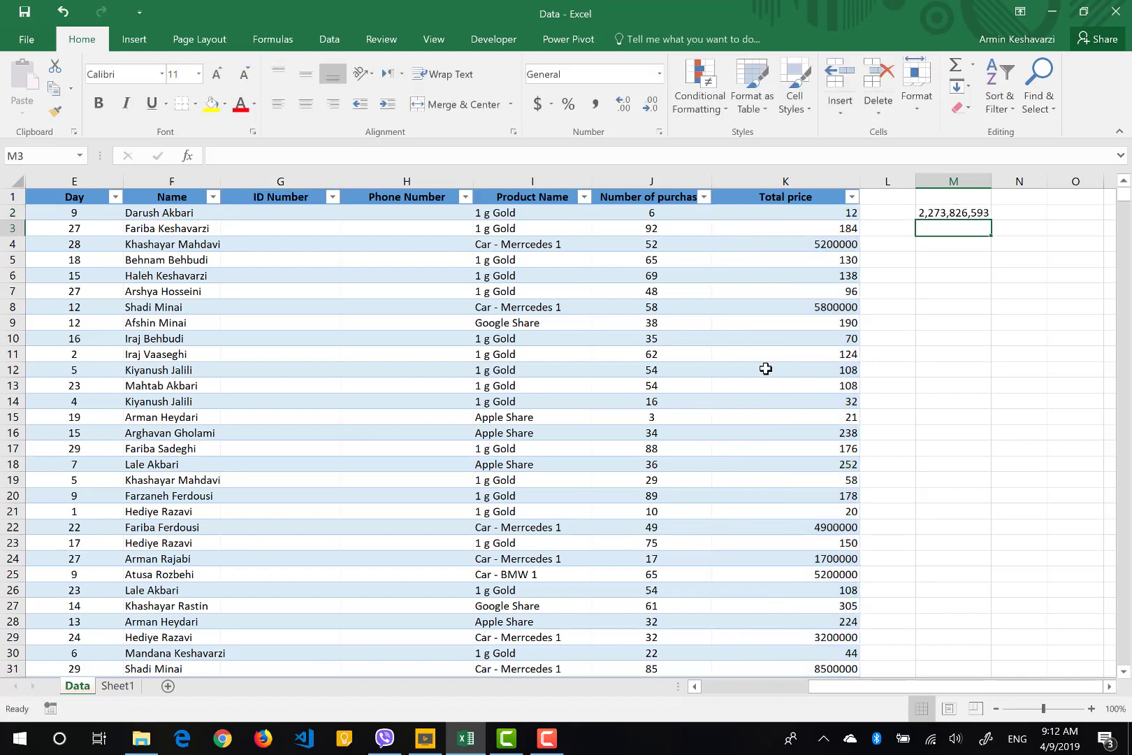
Step: Add a row at the end of the table by entering 100 in cell K3310, below the last Total price
key("Up")
key("Left")
key("Left")
key("ctrl+Down")
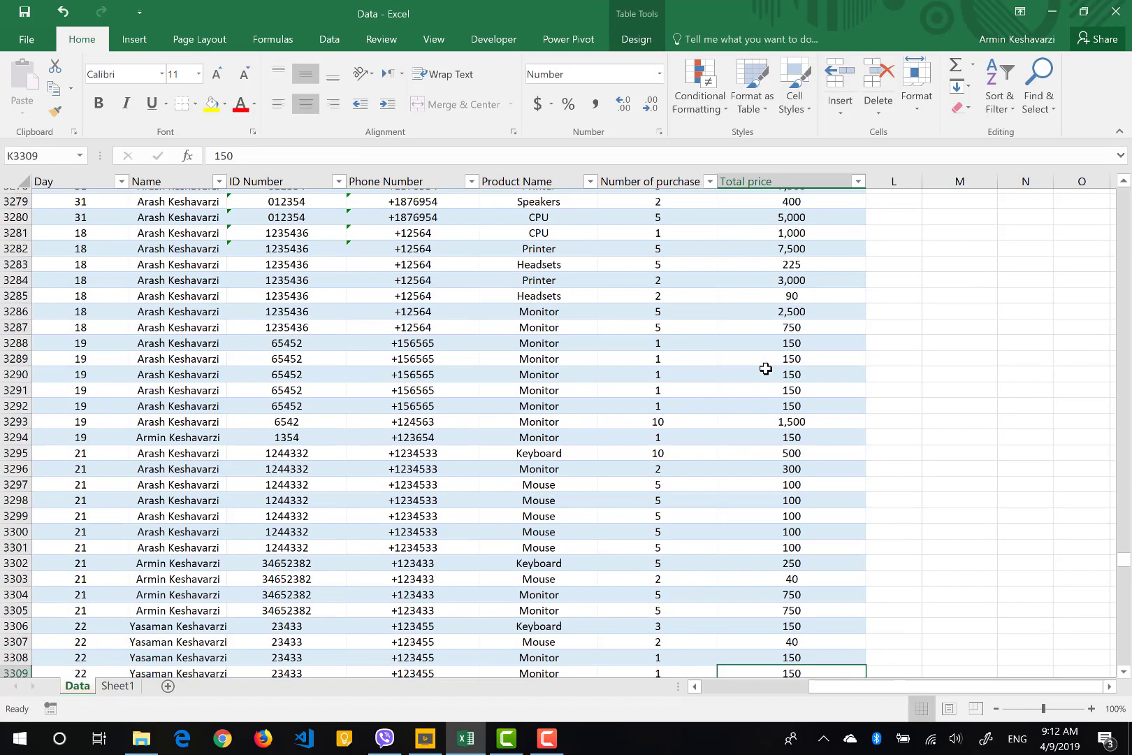
scroll(795, 445, "down", 4)
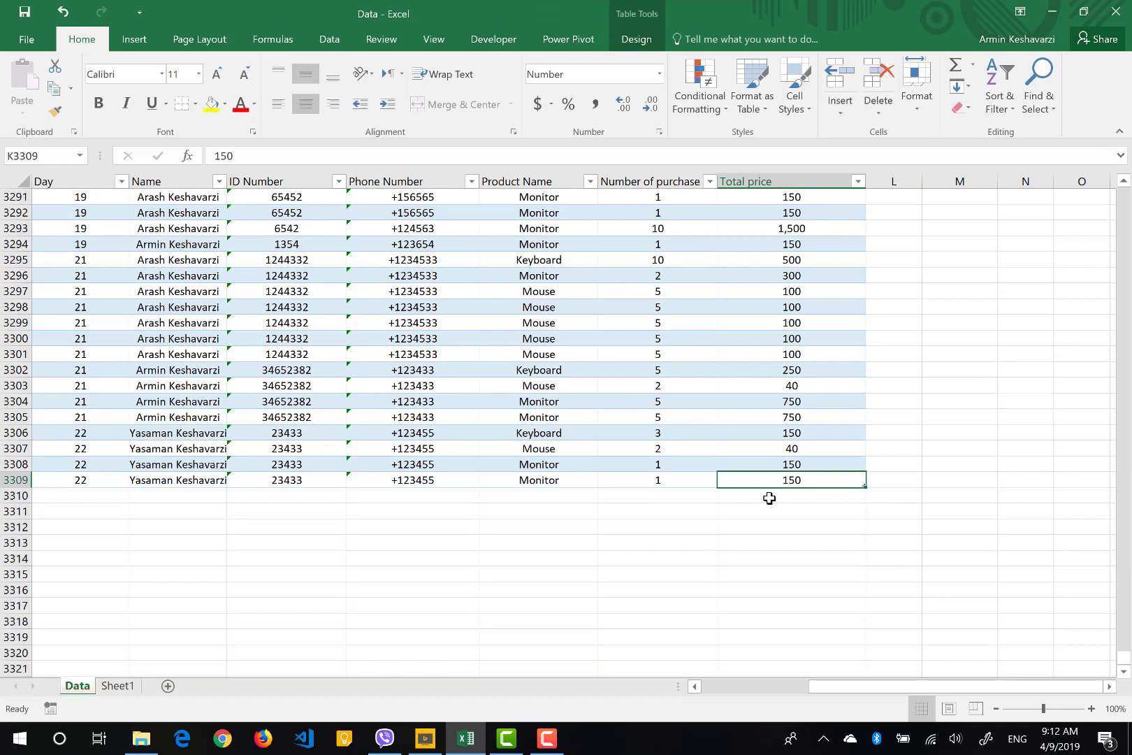
left_click(769, 498)
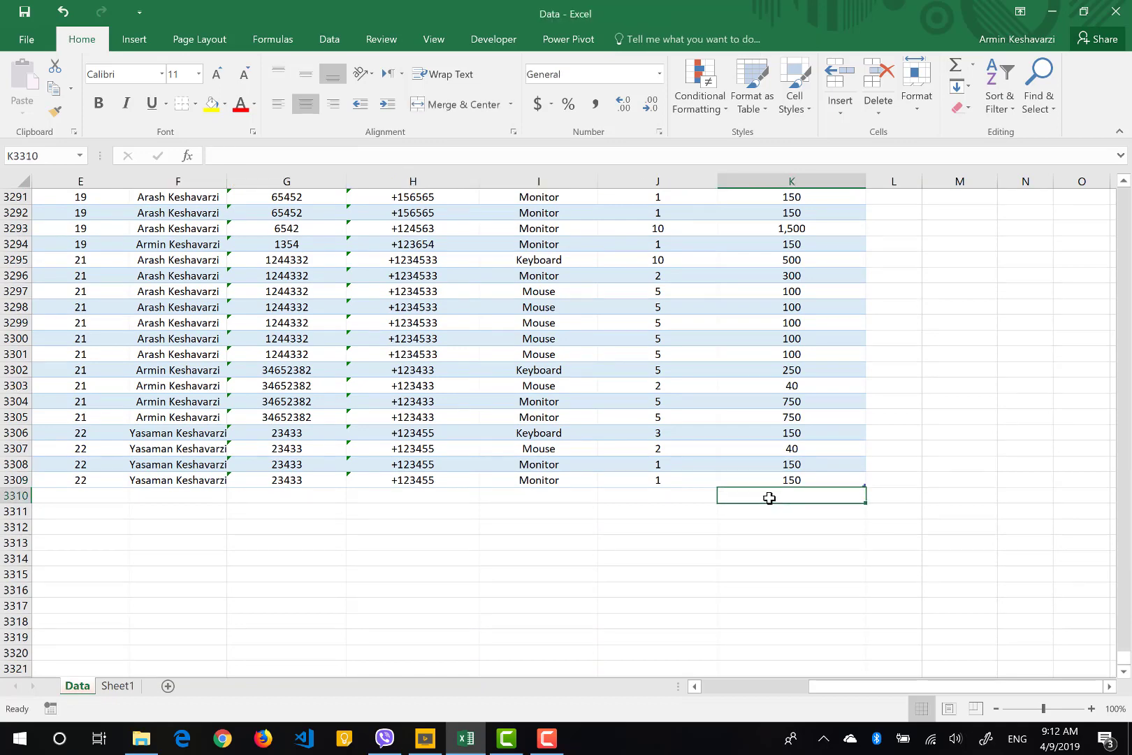
type("100")
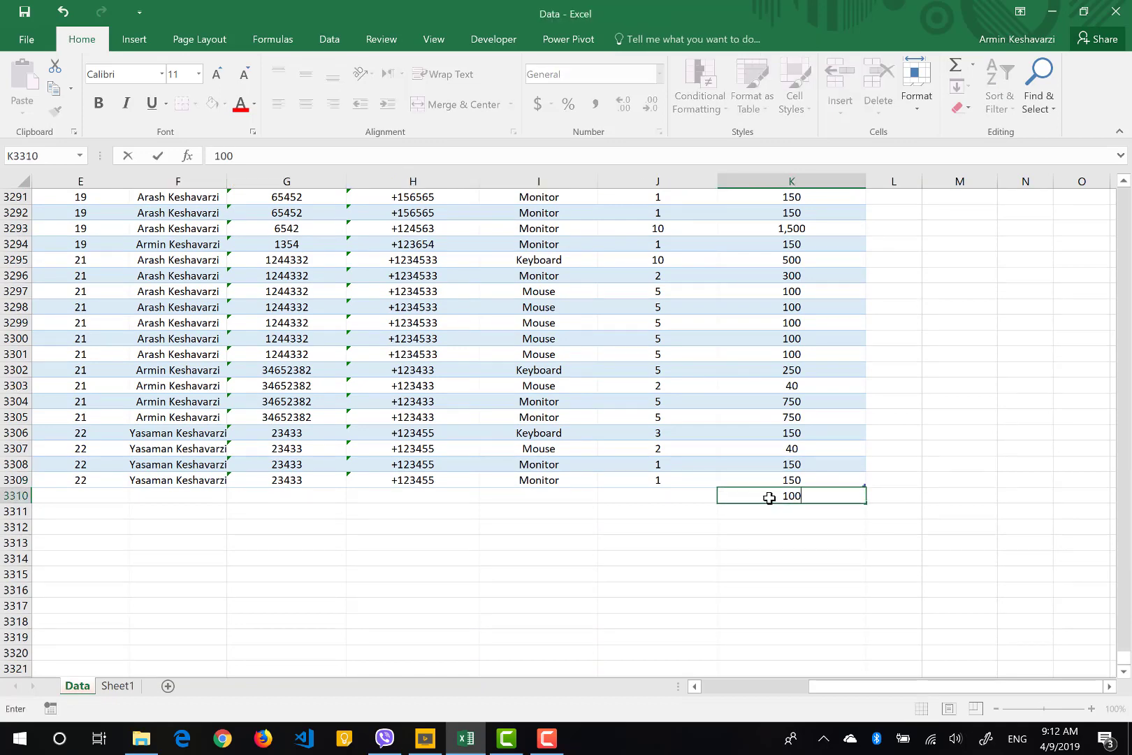
key("Return")
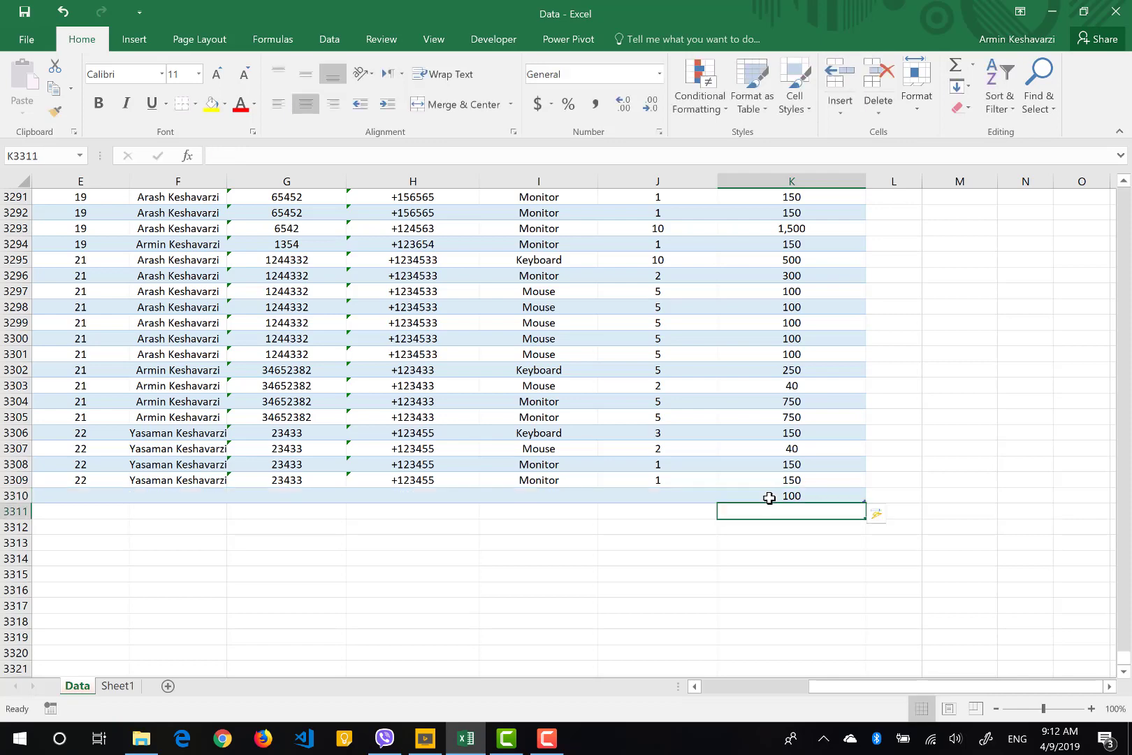
Step: Check the updated total in cell M2 and delete its formula
left_click(770, 497)
key("Right")
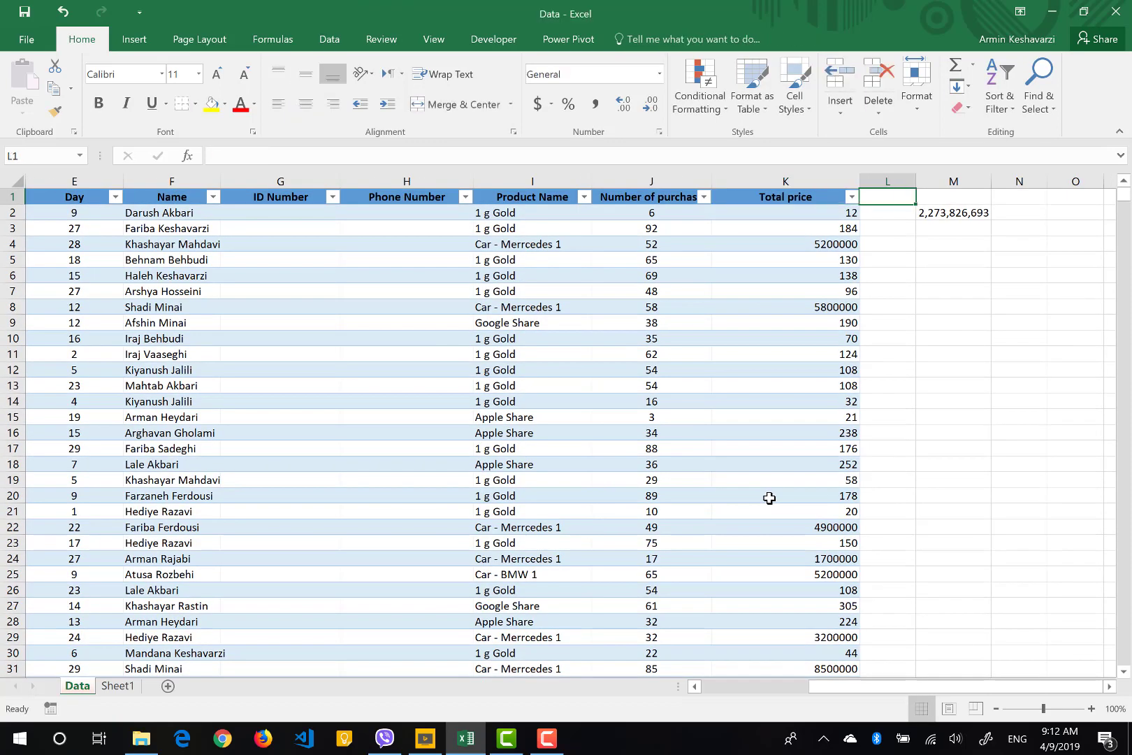
key("Down")
key("Right")
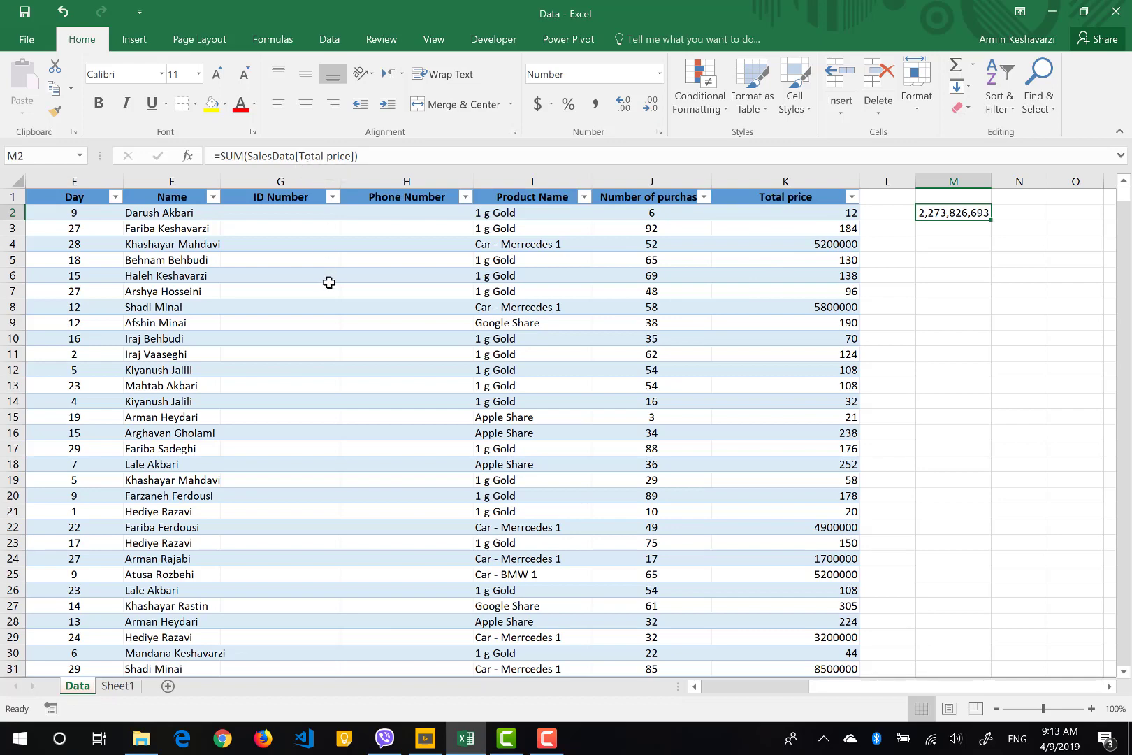
key("Delete")
Step: Add a new table column beside Total price with the header "Check is above average" in L1
left_click(892, 195)
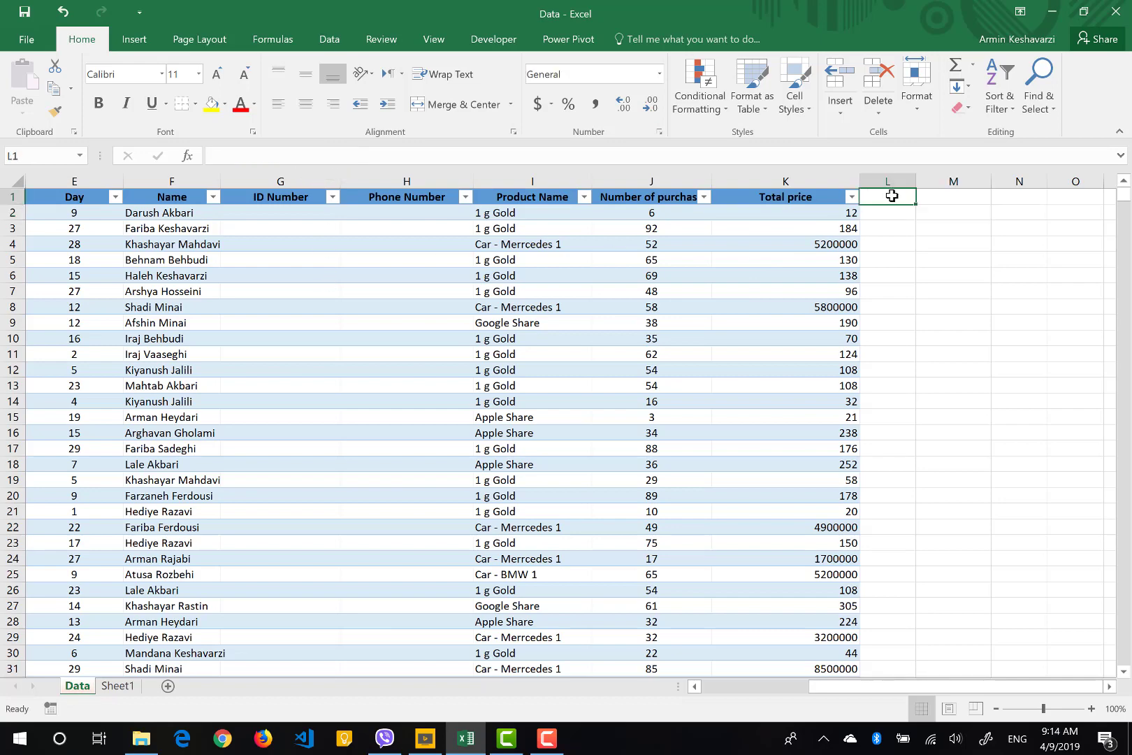
type("Check")
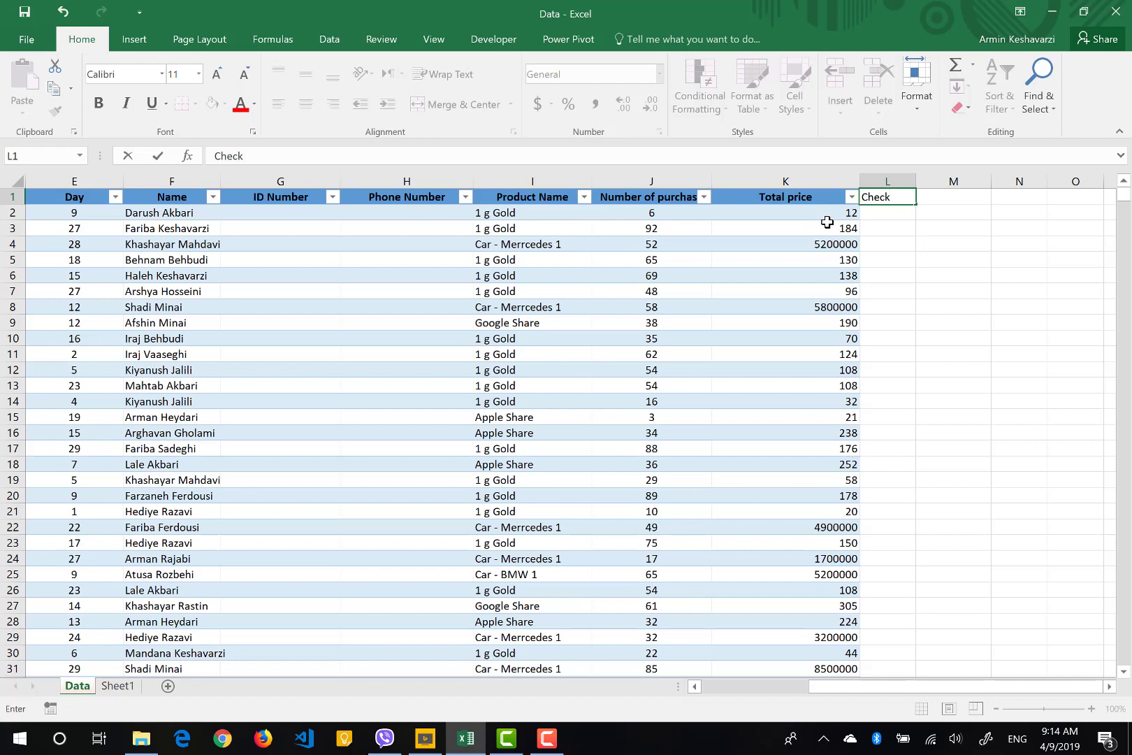
type("is above average")
key("Return")
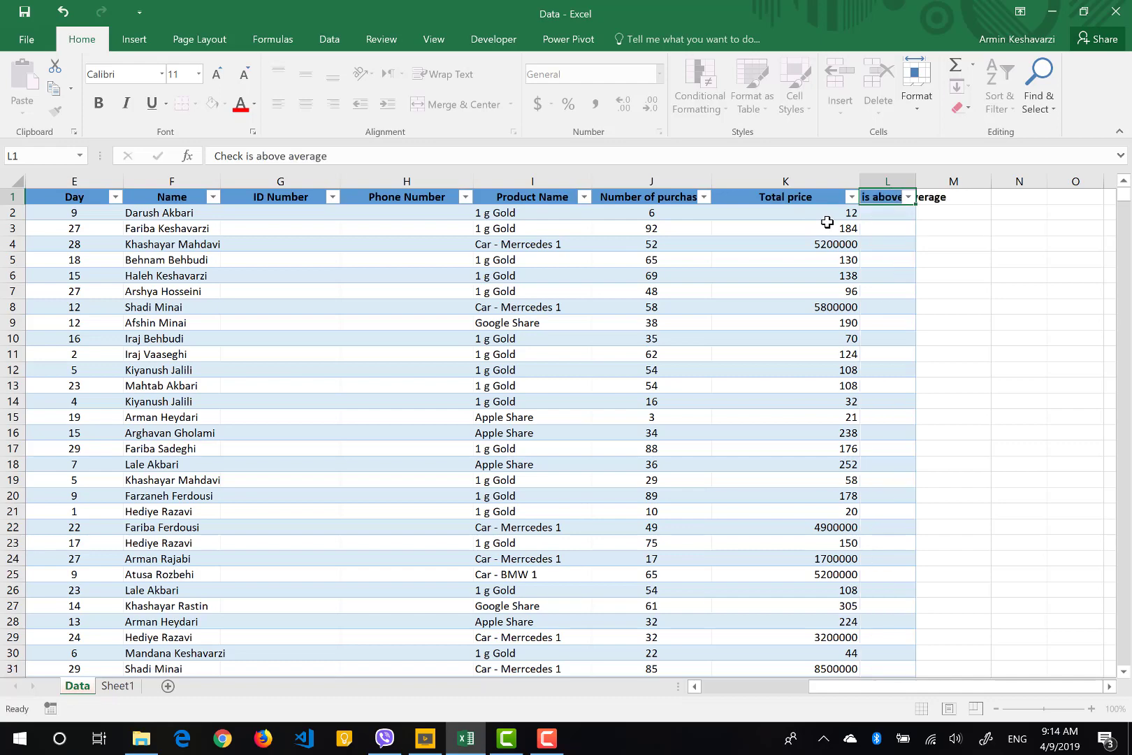
Step: Widen column L to fit its "Check is above average" header
double_click(915, 181)
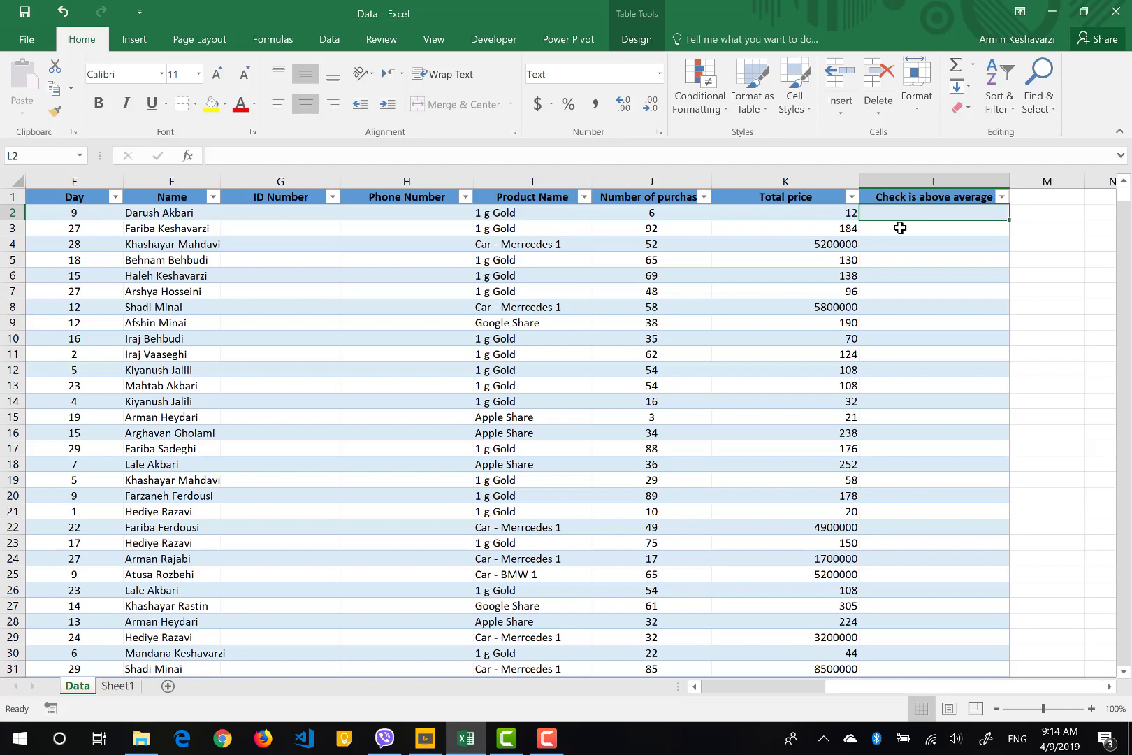
type("=")
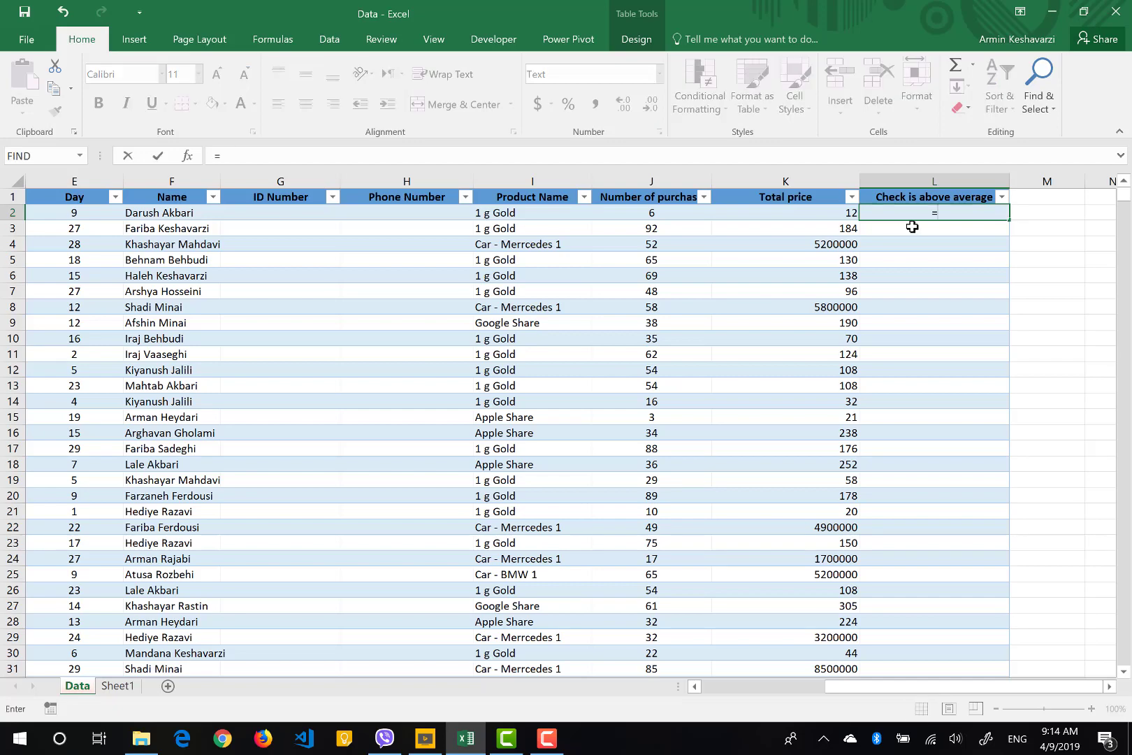
type("if(")
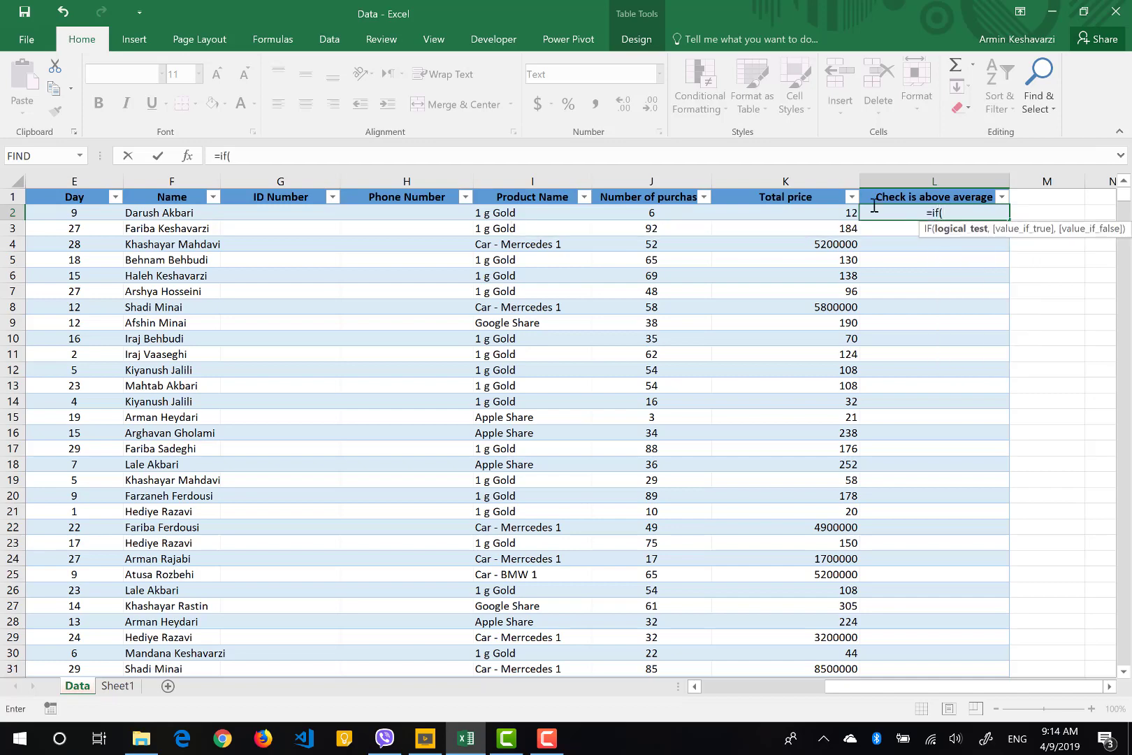
left_click(836, 213)
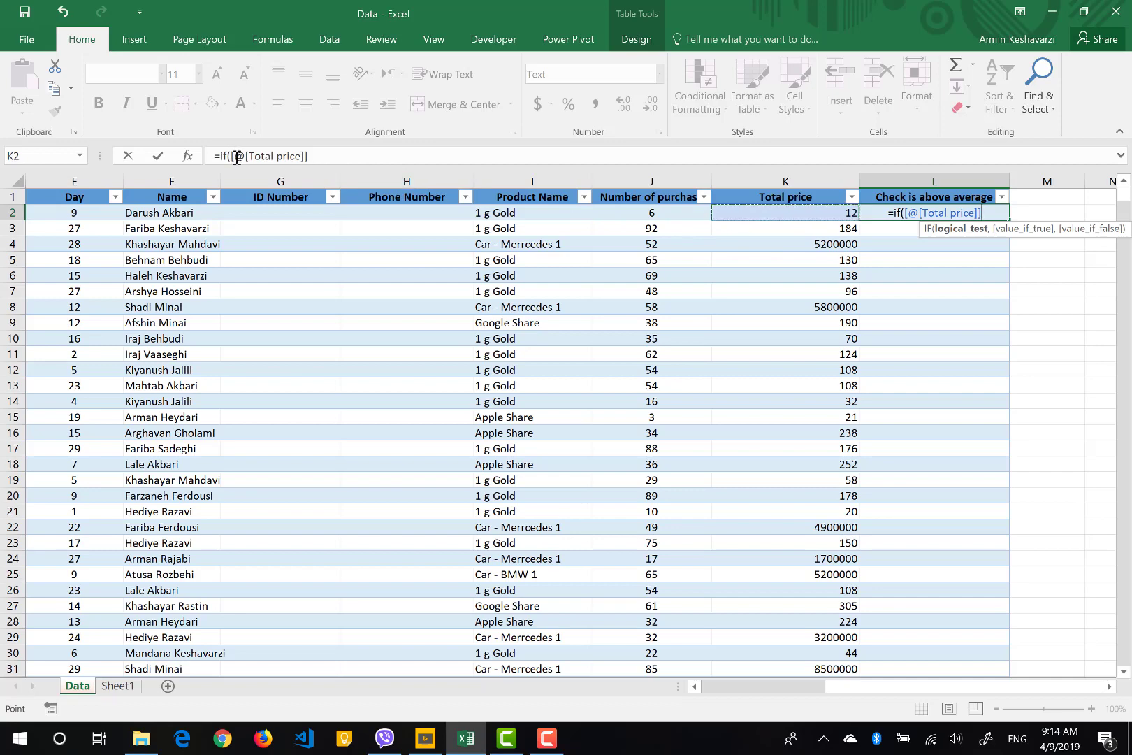
key("Escape")
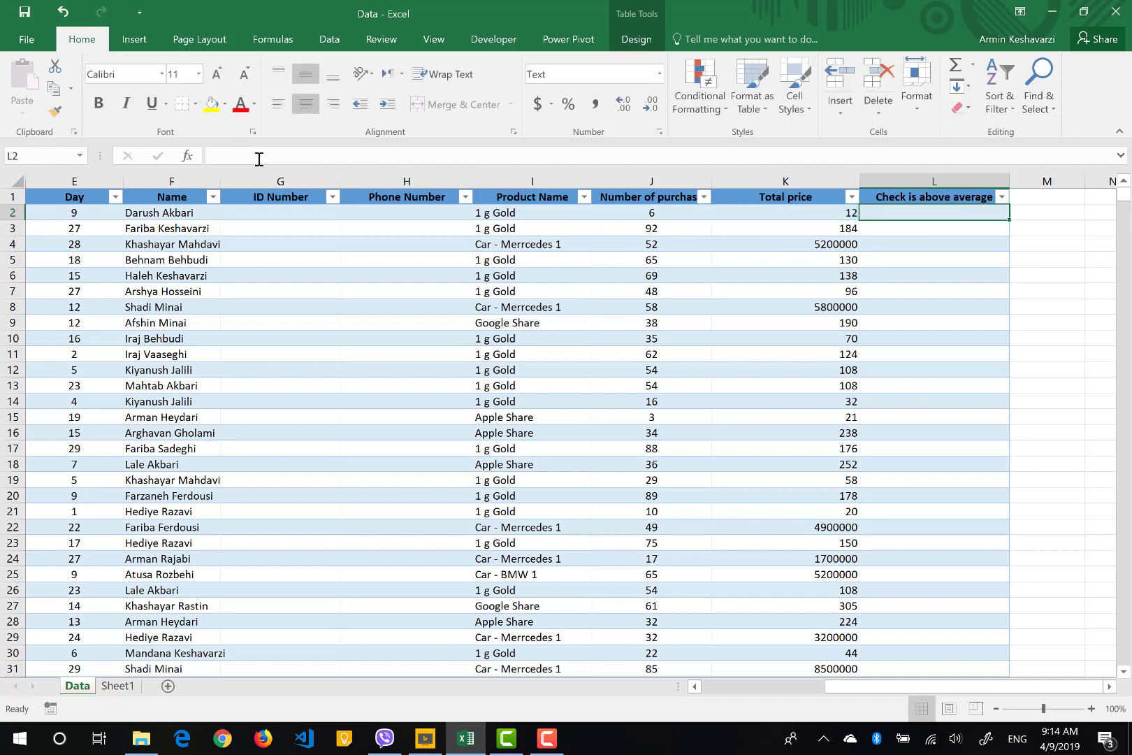
scroll(1111, 213, "right", 2)
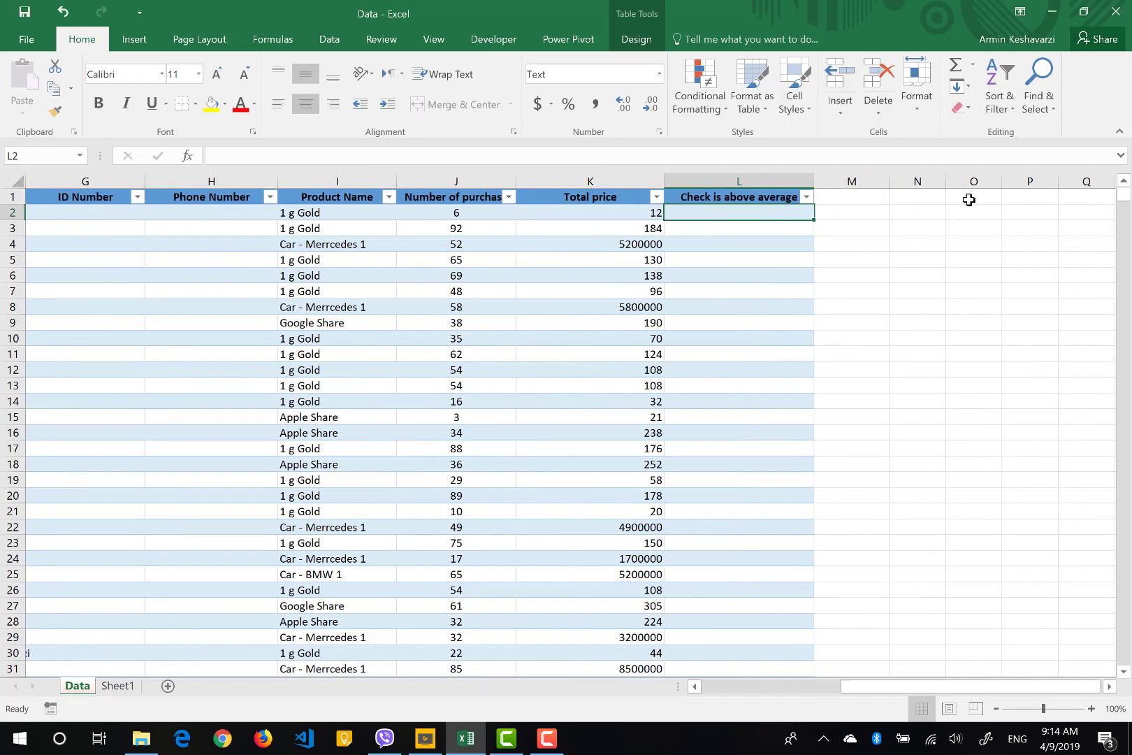
left_click(928, 211)
type("=if(")
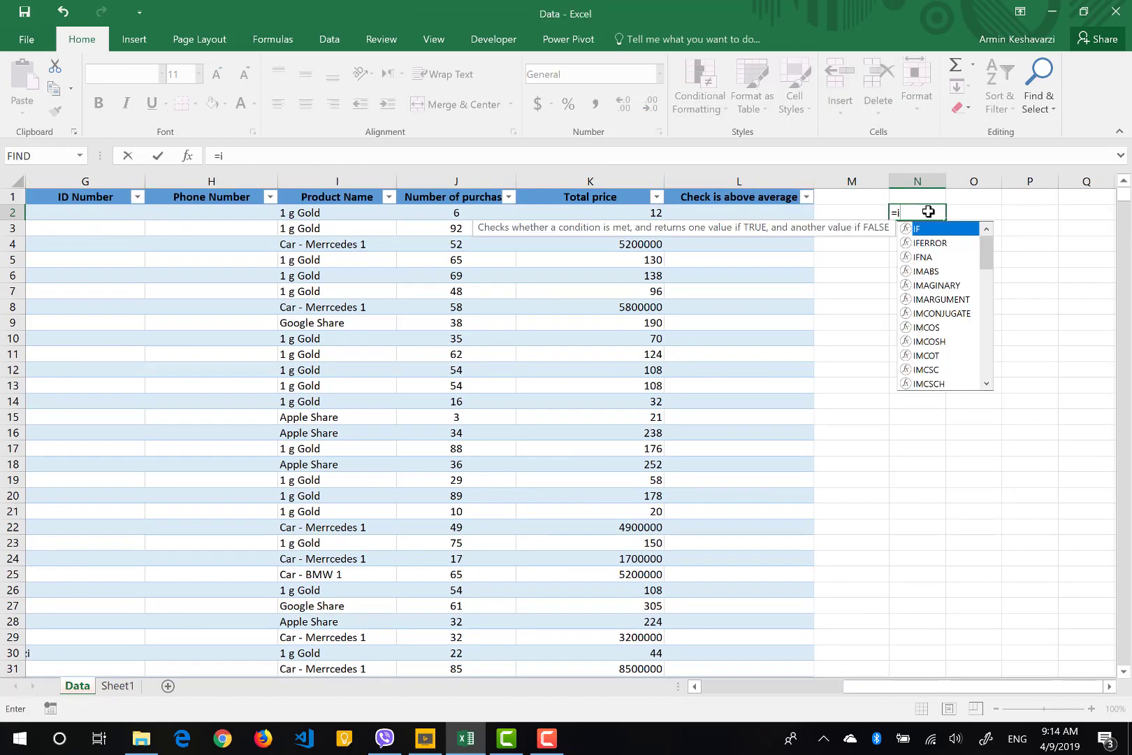
left_click(590, 209)
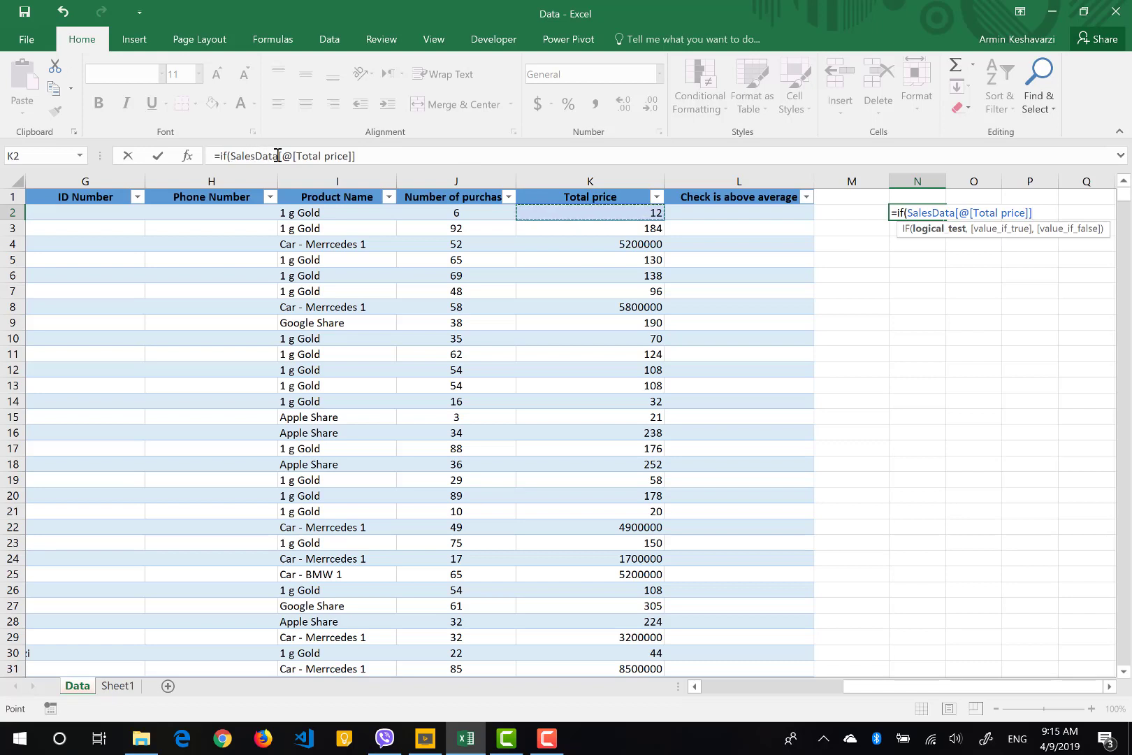
left_click(246, 155)
double_click(246, 156)
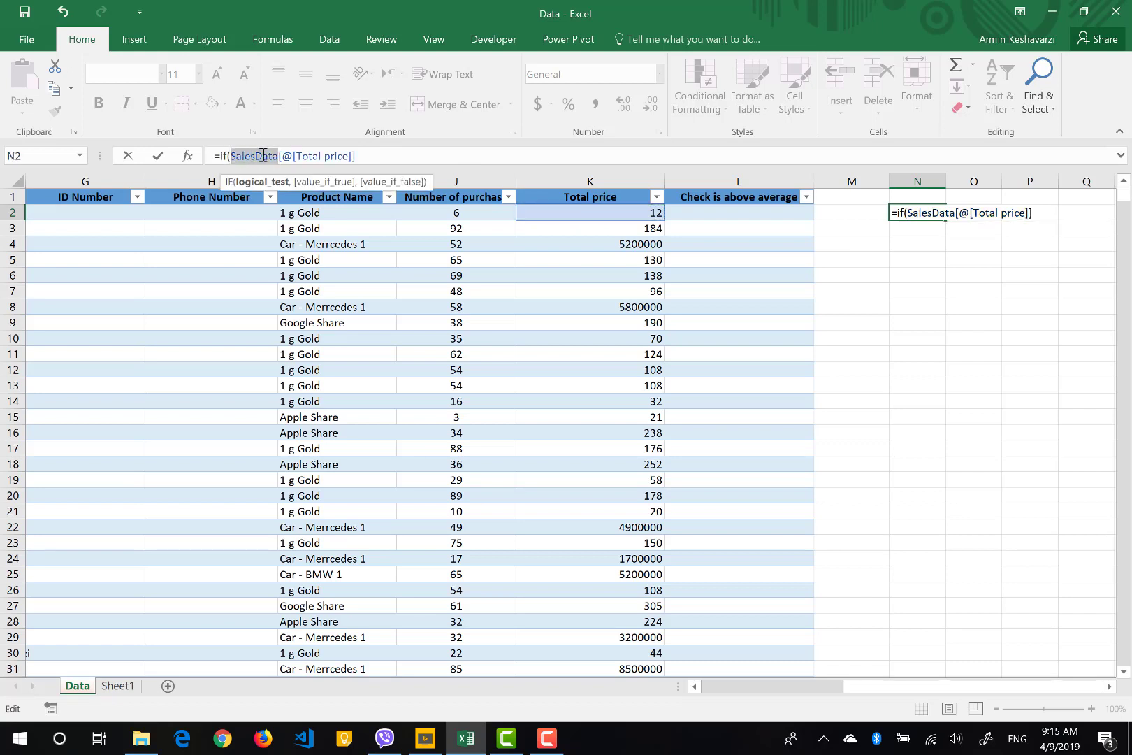
mouse_move(282, 155)
left_mouse_down()
mouse_move(312, 162)
mouse_move(292, 159)
left_mouse_up()
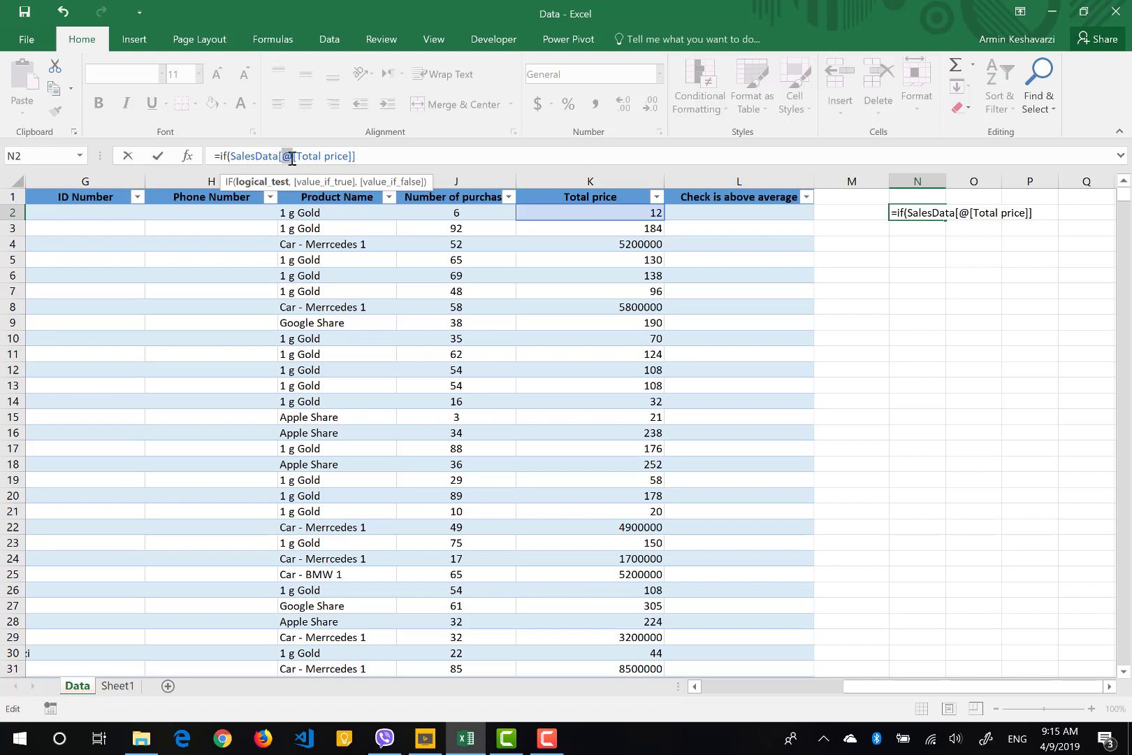
left_click_drag(295, 157, 348, 156)
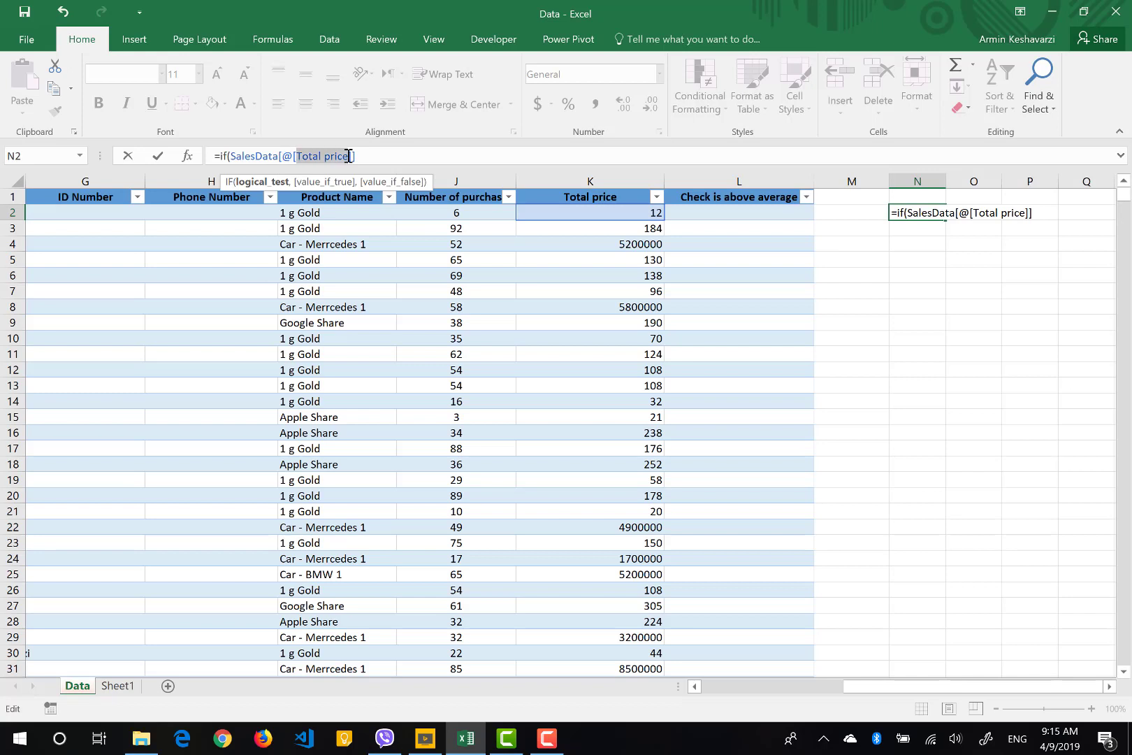
key("Escape")
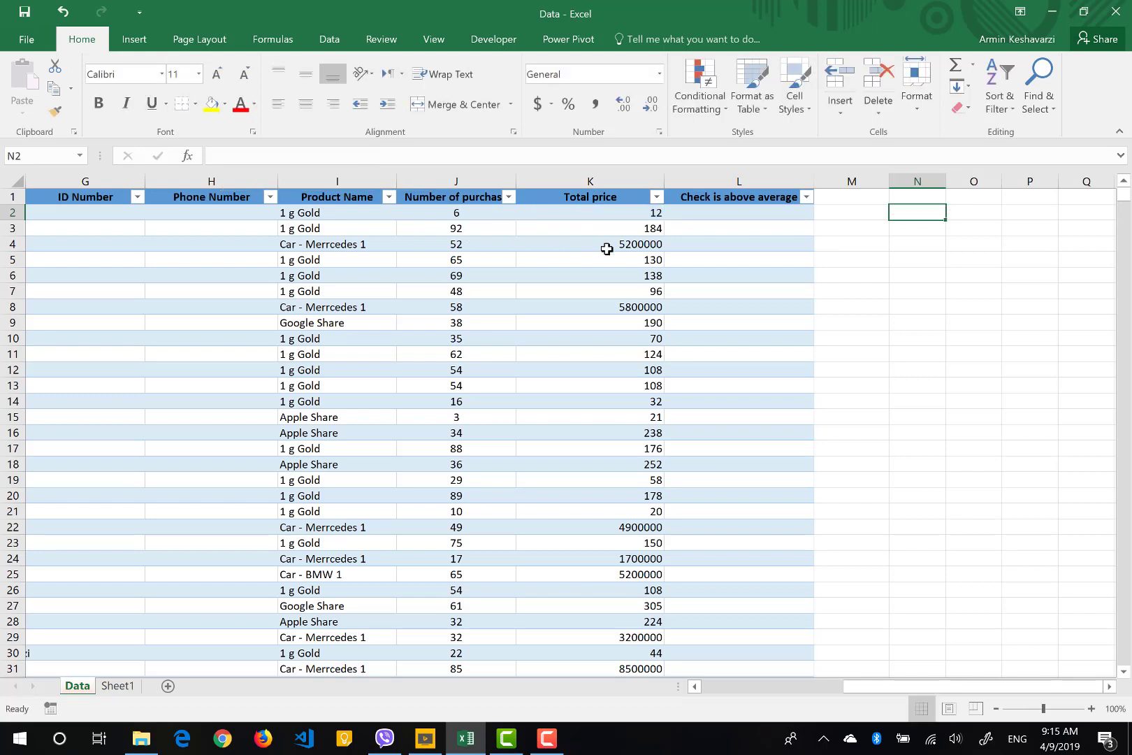
Step: Begin a formula in L2 that tests whether the row's Total price exceeds an average: =IF([@[Total price]]>AVERAGE(
left_click(730, 218)
type("if")
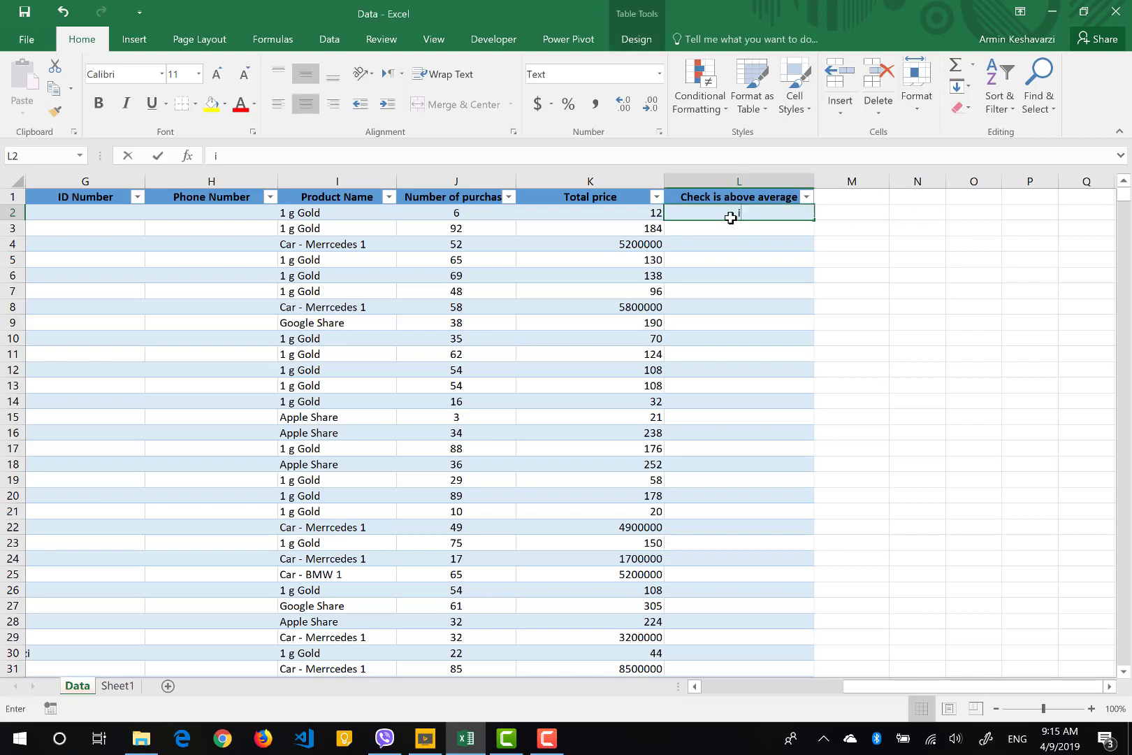
key("BackSpace")
key("BackSpace")
type("=")
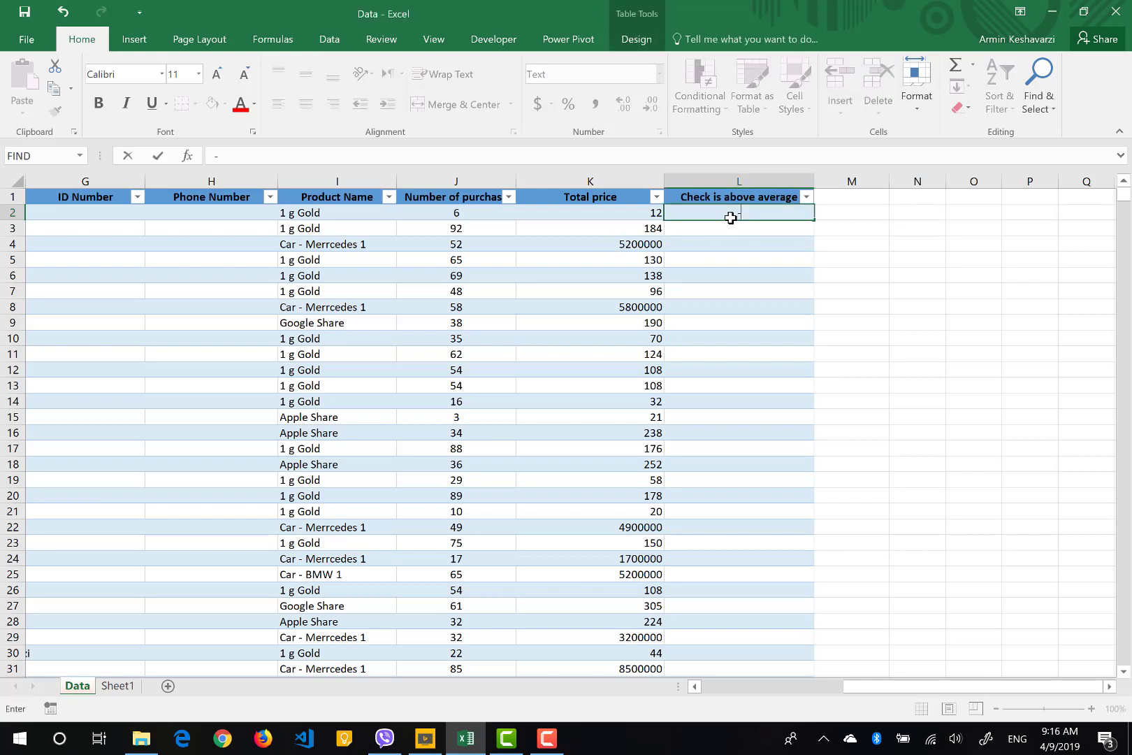
type("if")
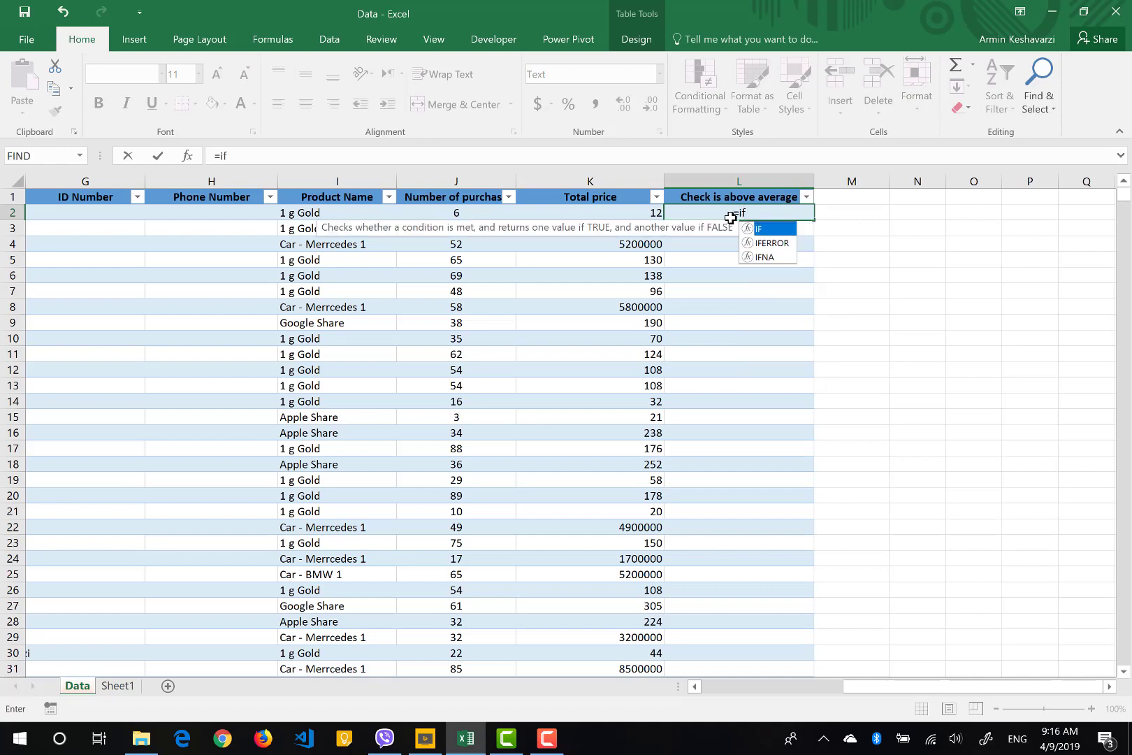
type("(")
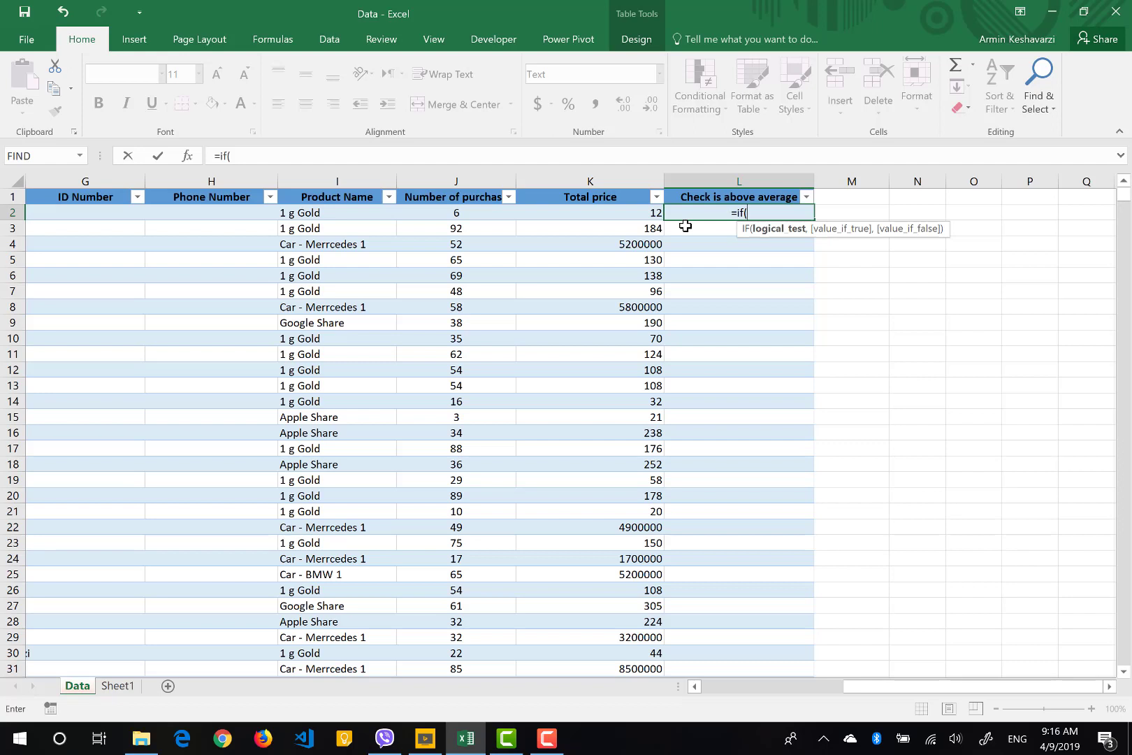
left_click(561, 207)
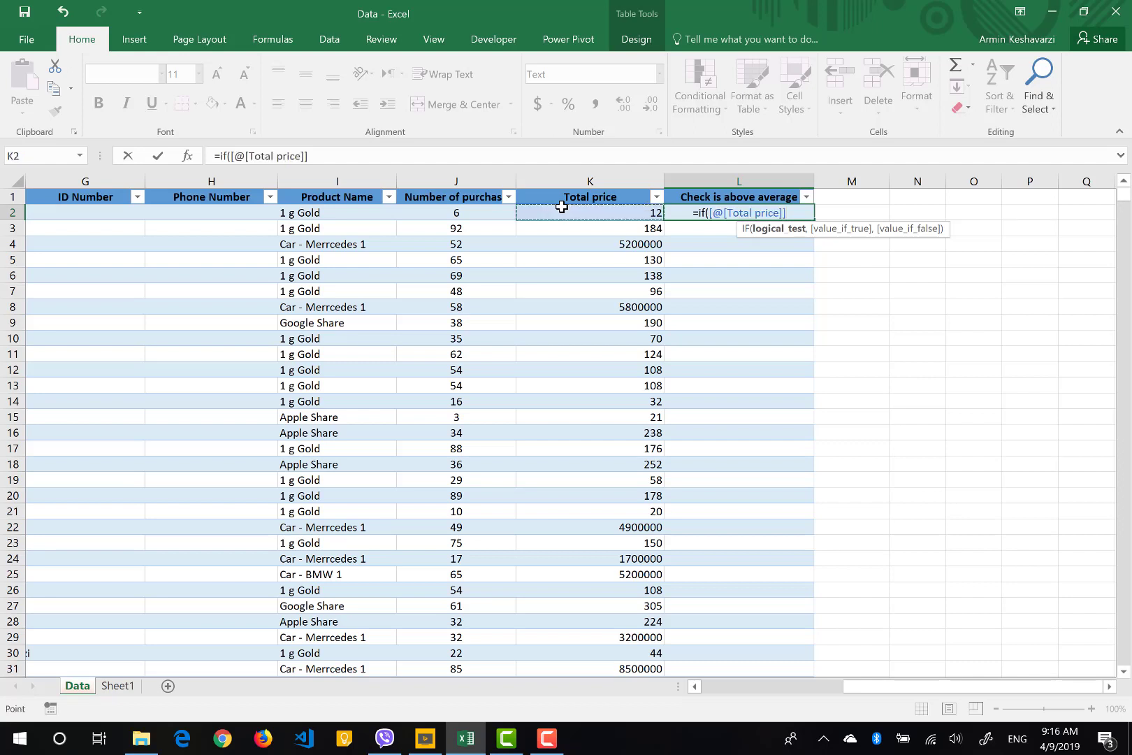
type(">")
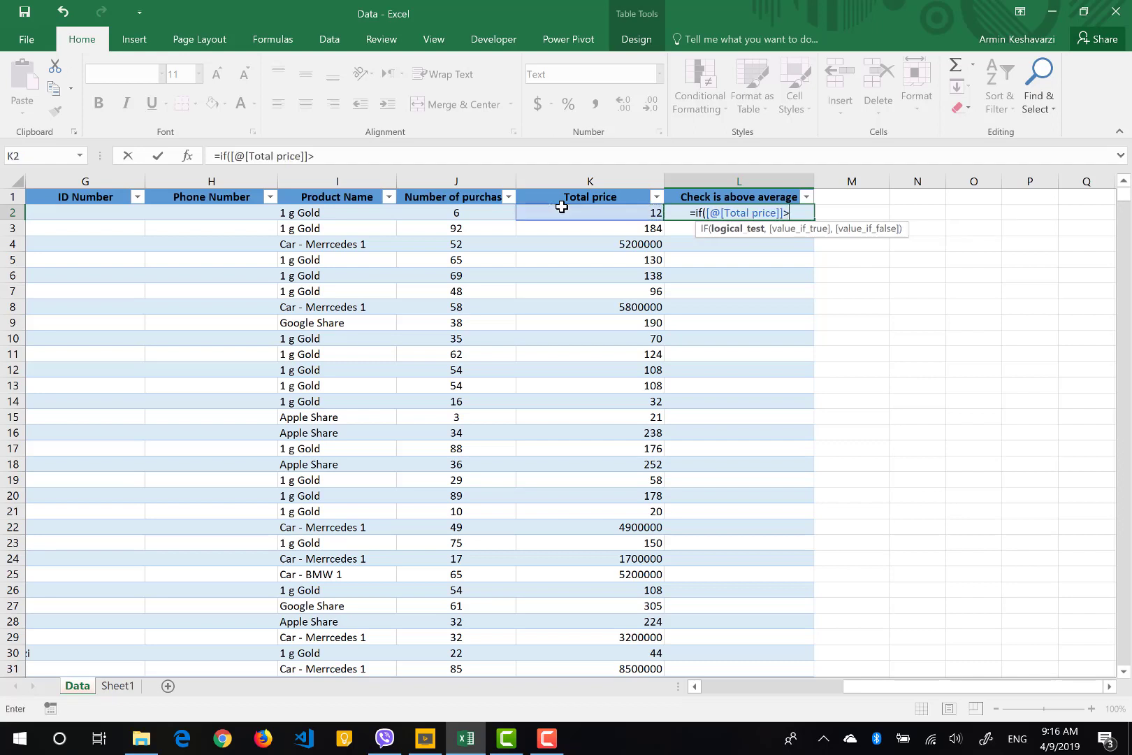
type("ave")
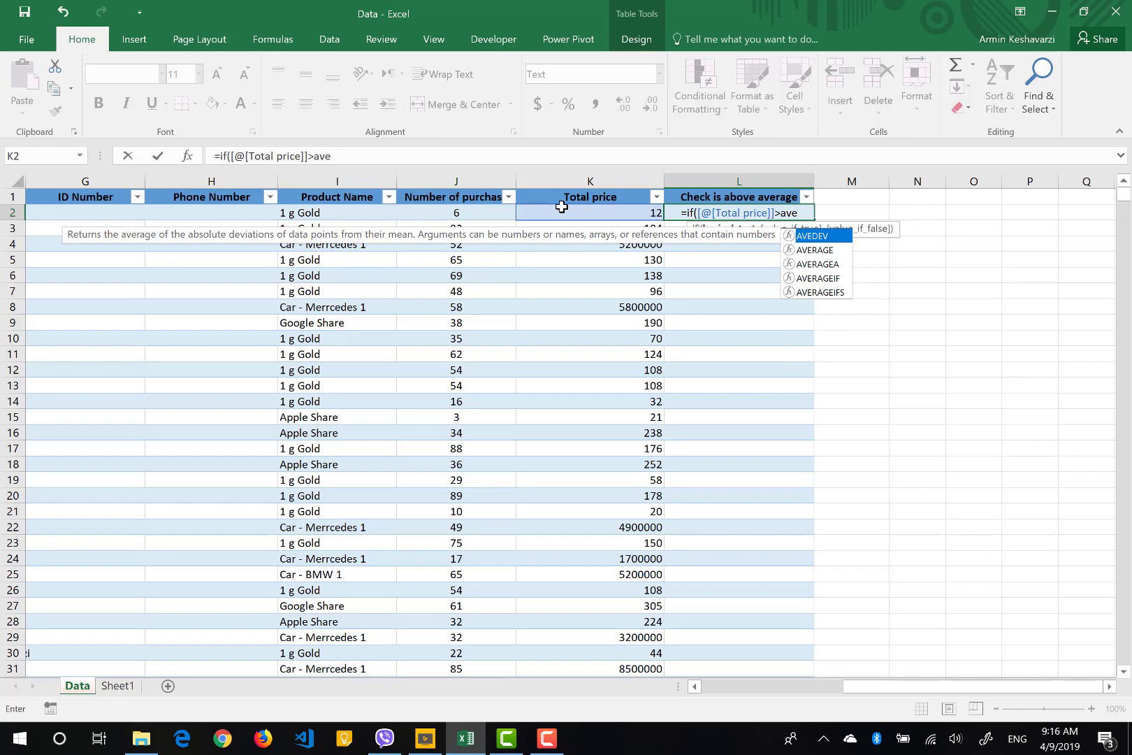
key("Tab")
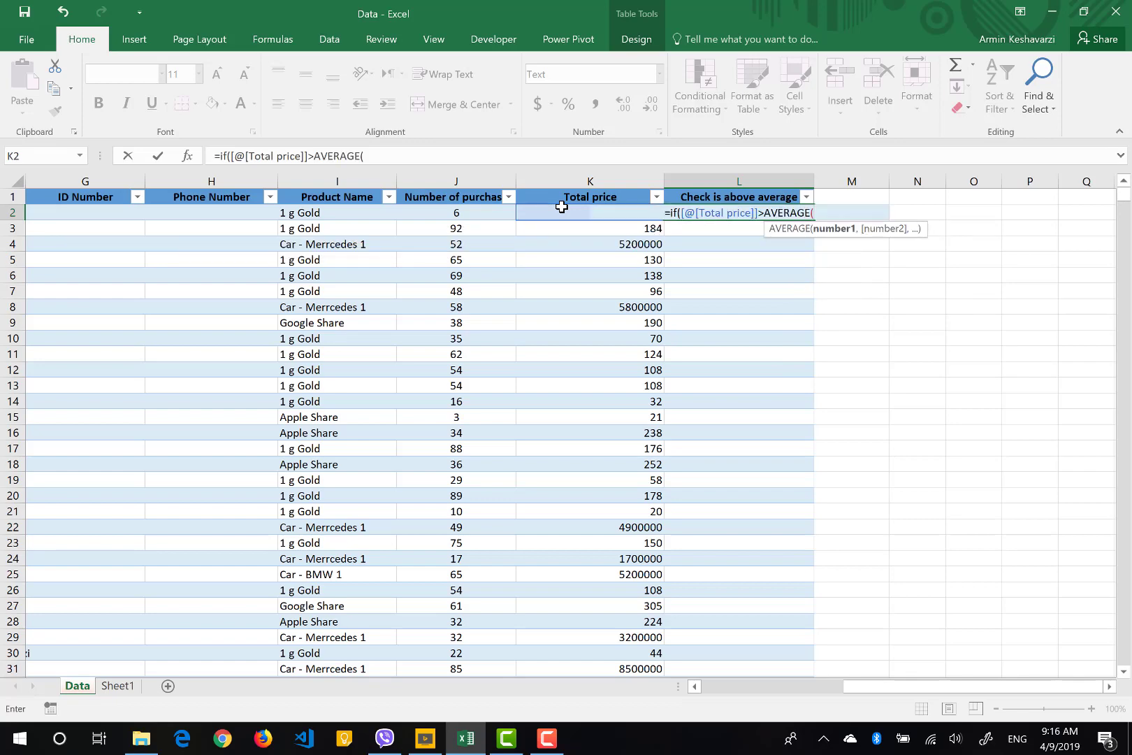
left_click(589, 182)
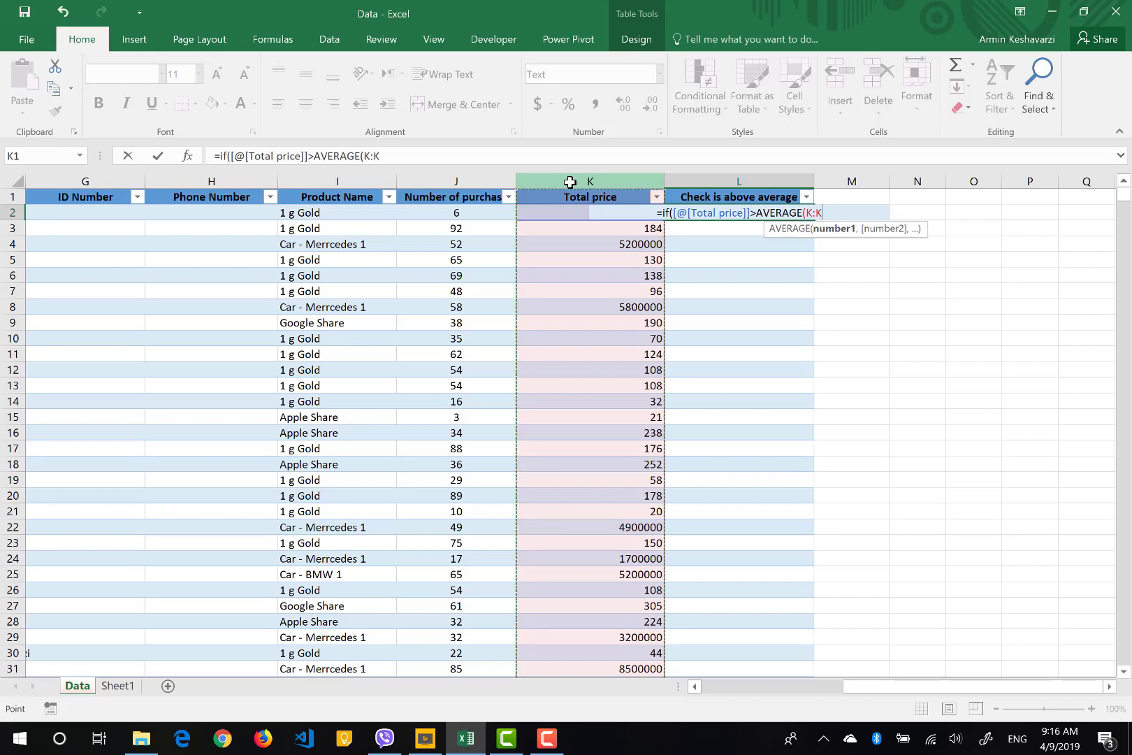
left_click(367, 156)
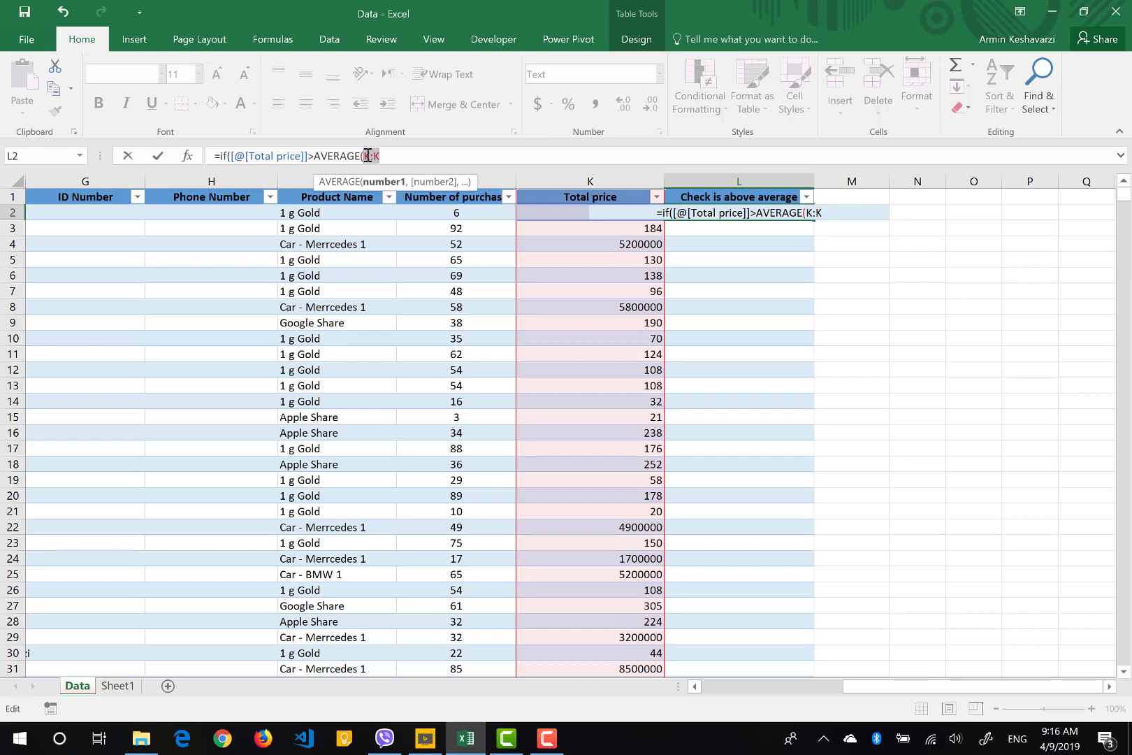
key("BackSpace")
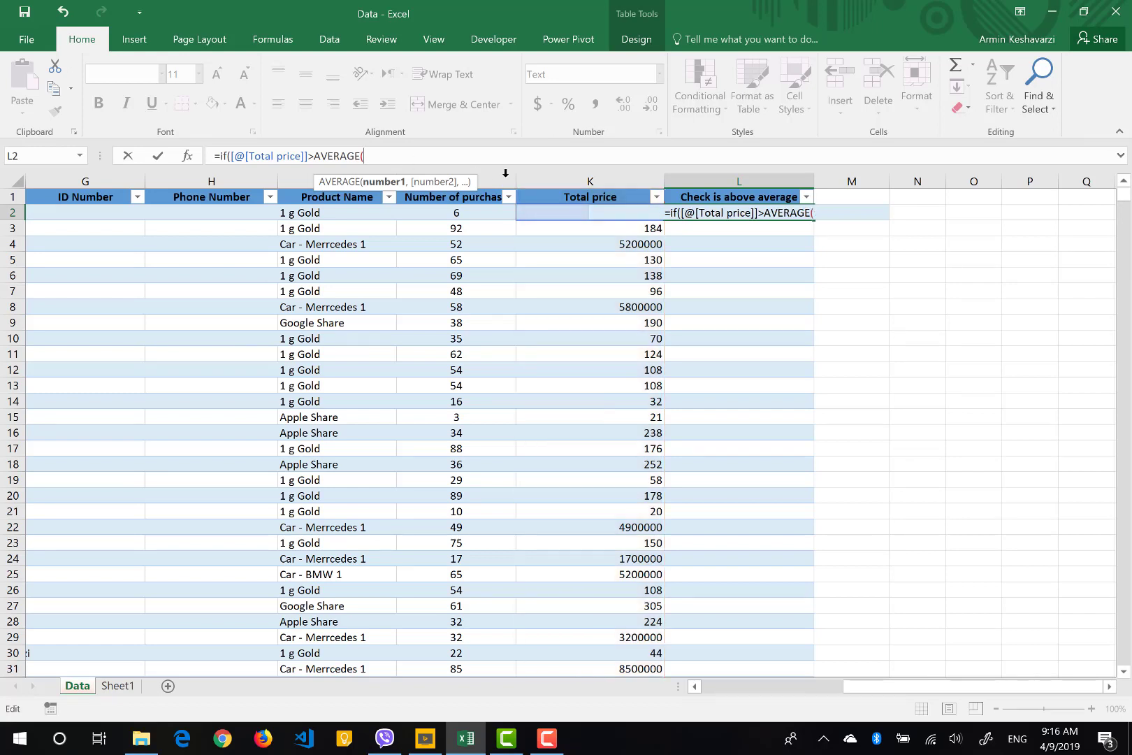
left_click(572, 189)
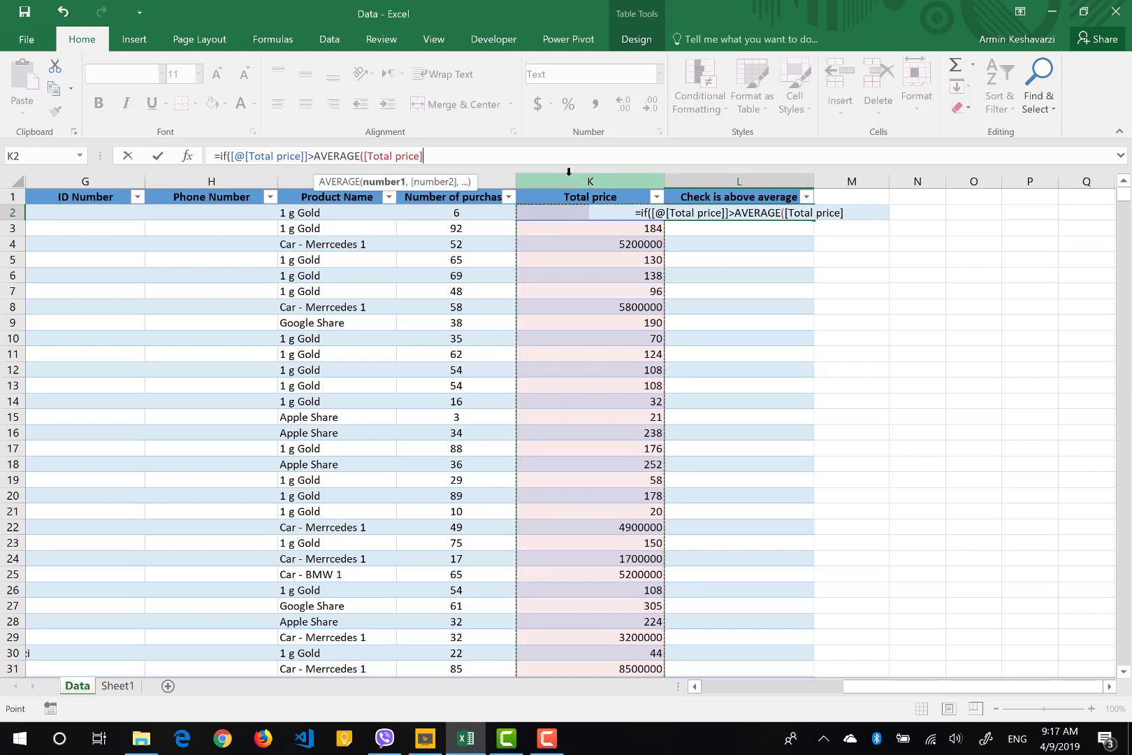
left_click(569, 174)
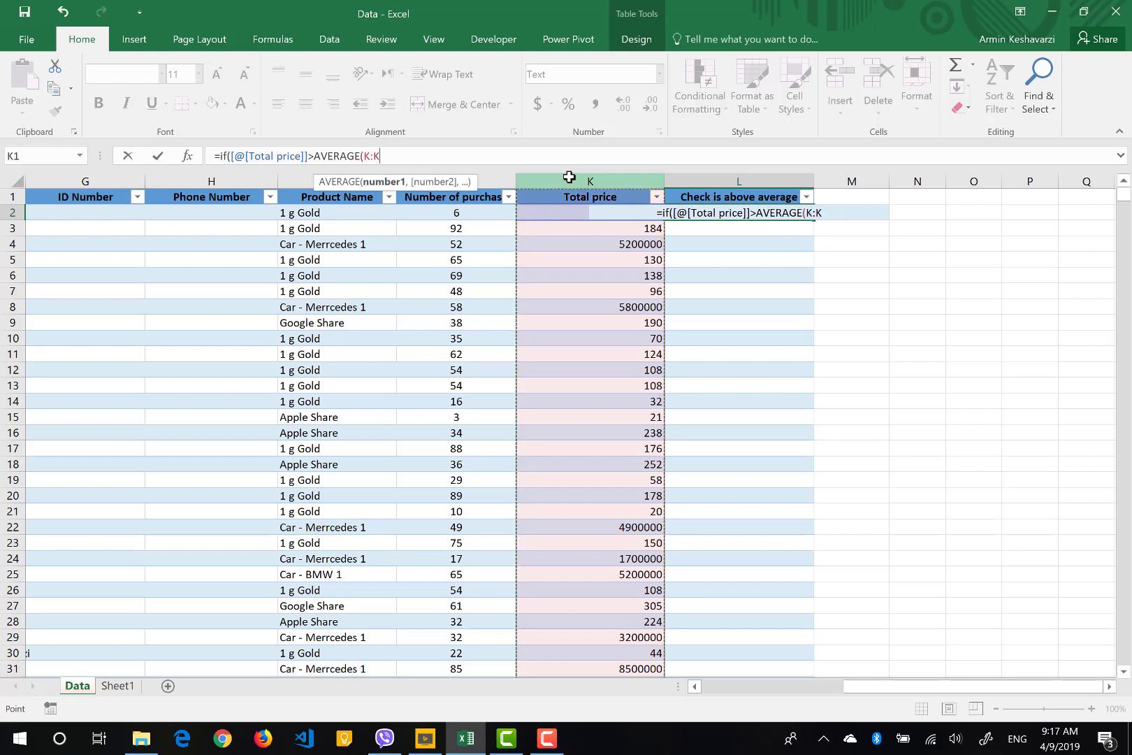
key("BackSpace")
key("BackSpace")
key("BackSpace")
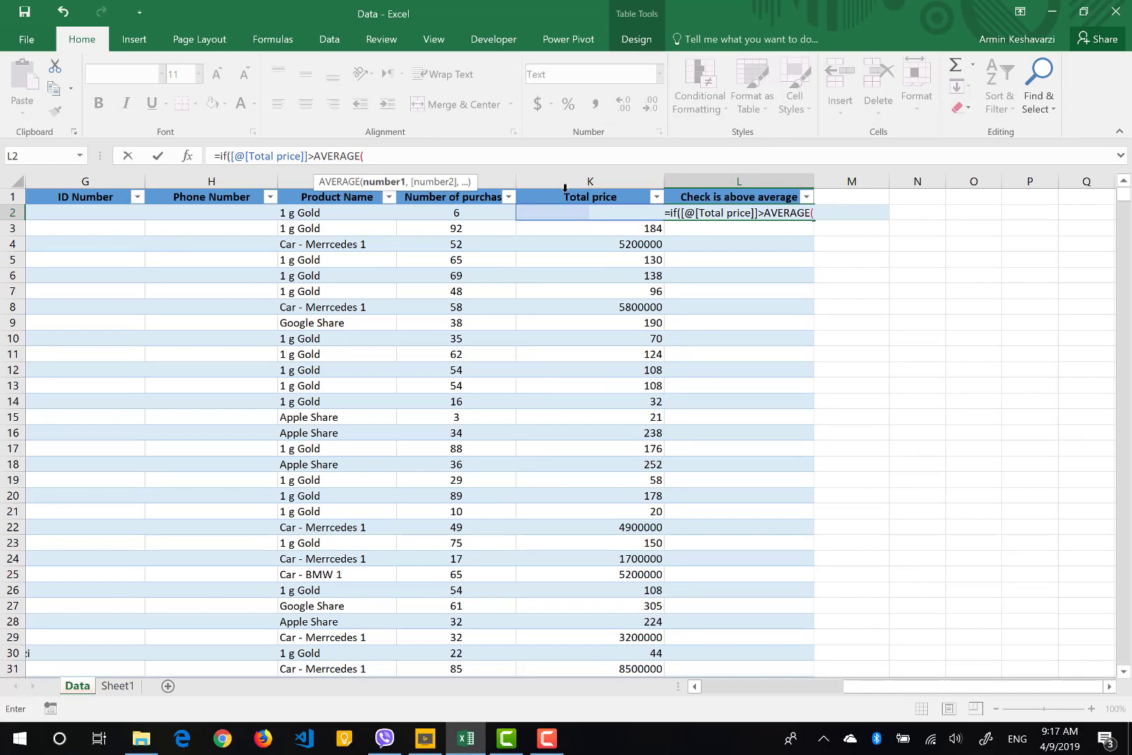
Step: Complete L2's formula by averaging the [Total price] table column and returning TRUE if above average, otherwise FALSE
left_click(565, 187)
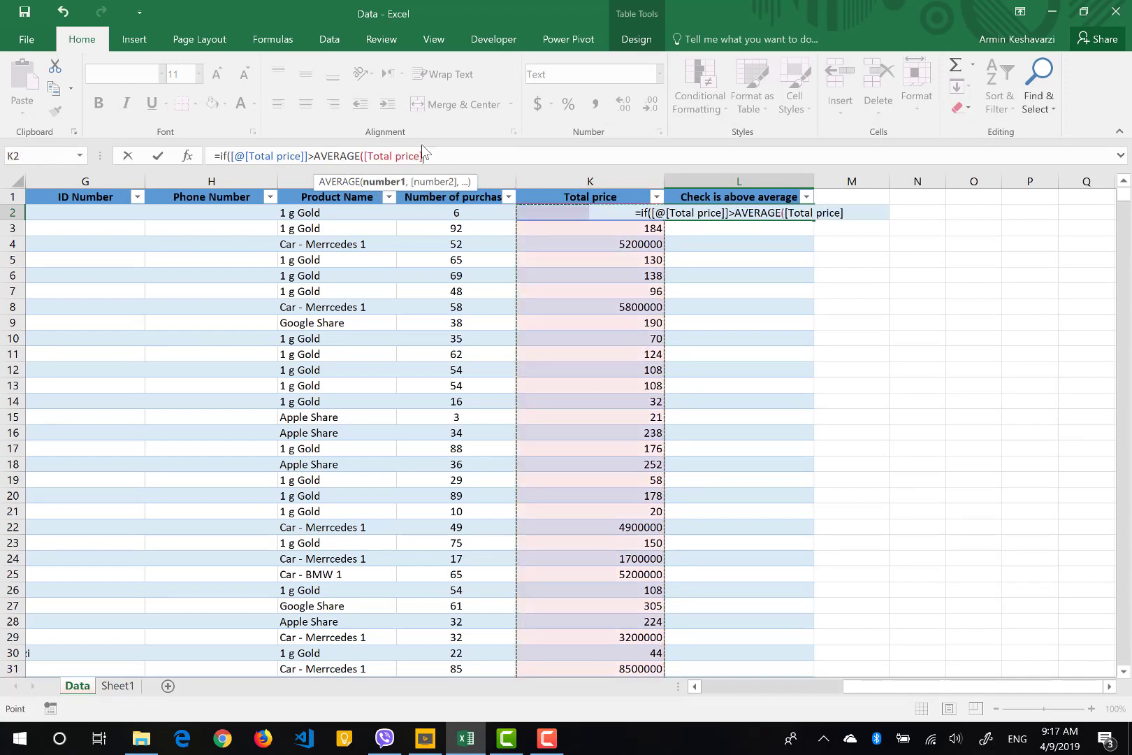
type(")")
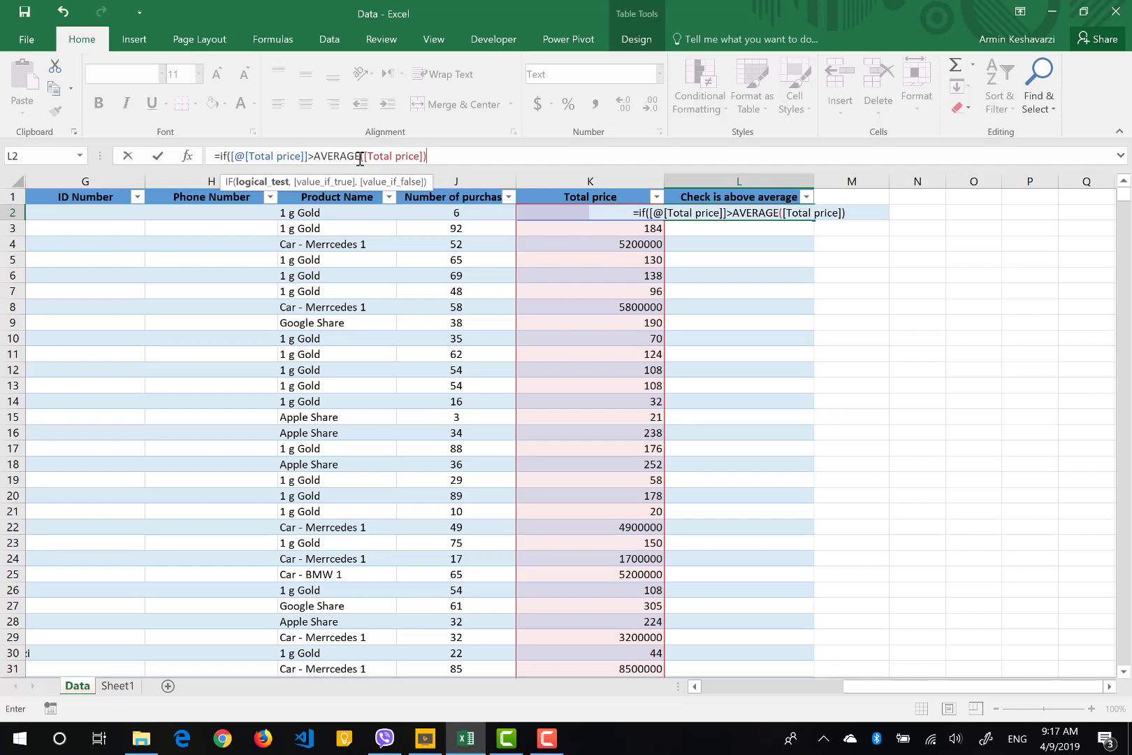
type(",")
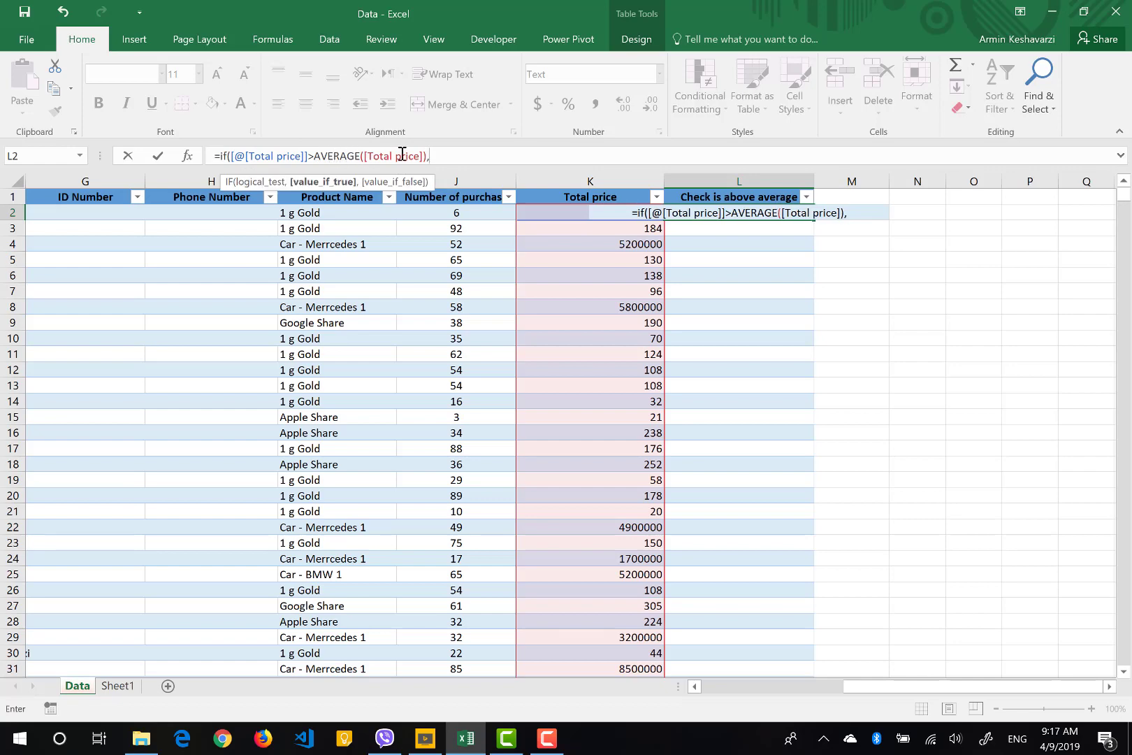
type("Tr")
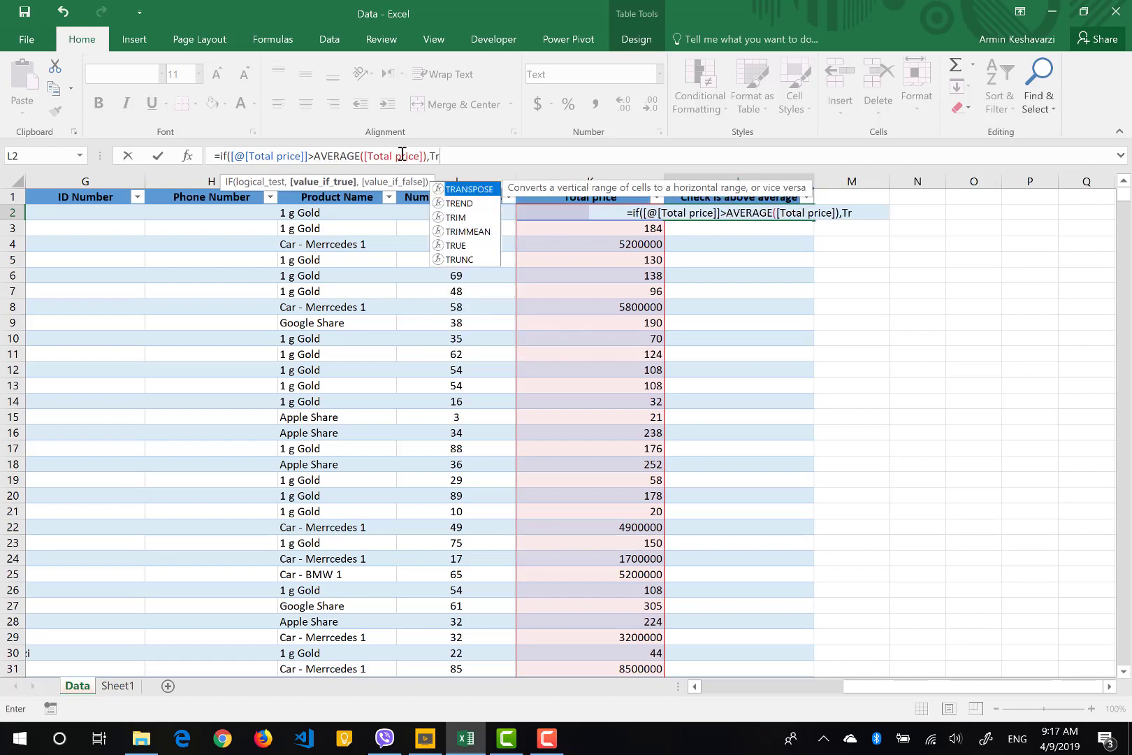
type("ue,")
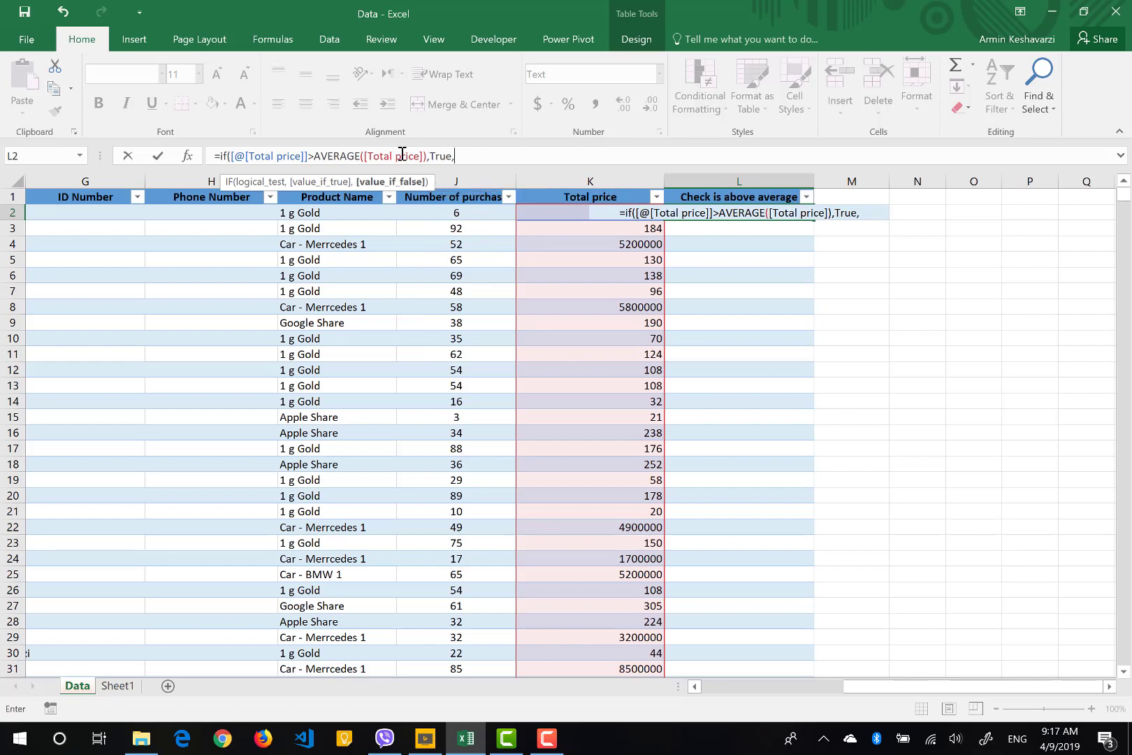
type("False")
key("Return")
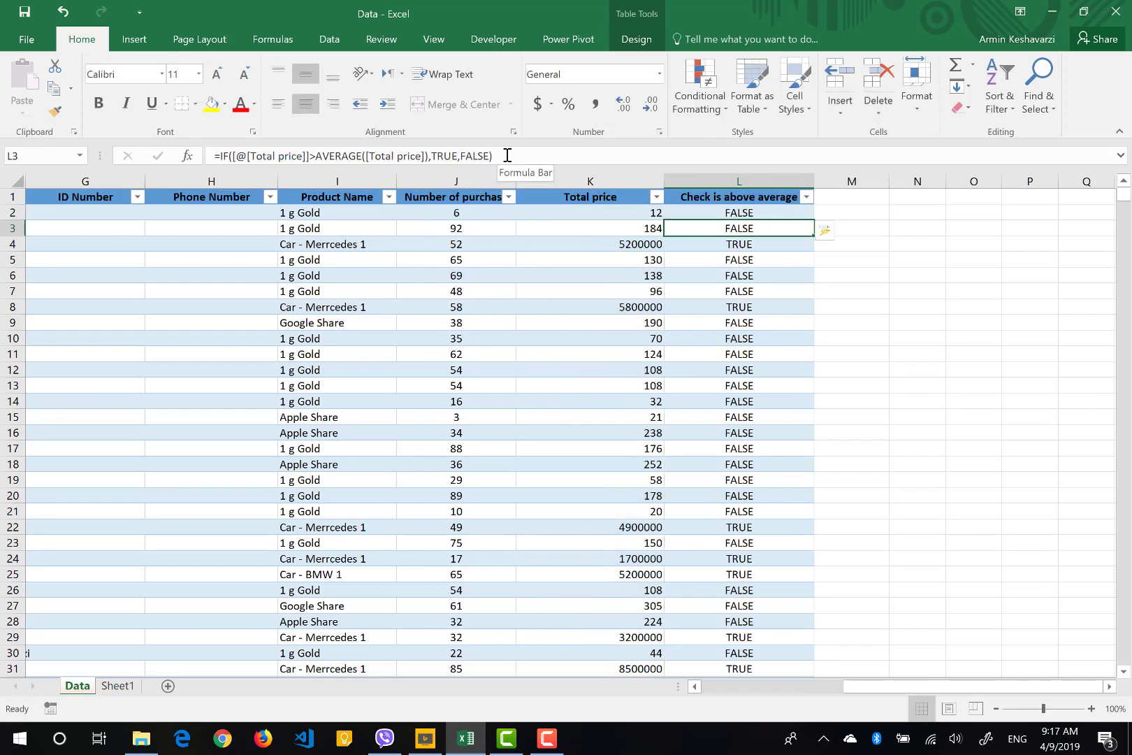
Step: Add a row below the table's last record with Total price 40000 in K3311, and inspect the calculated formula in L3311
left_click(778, 212)
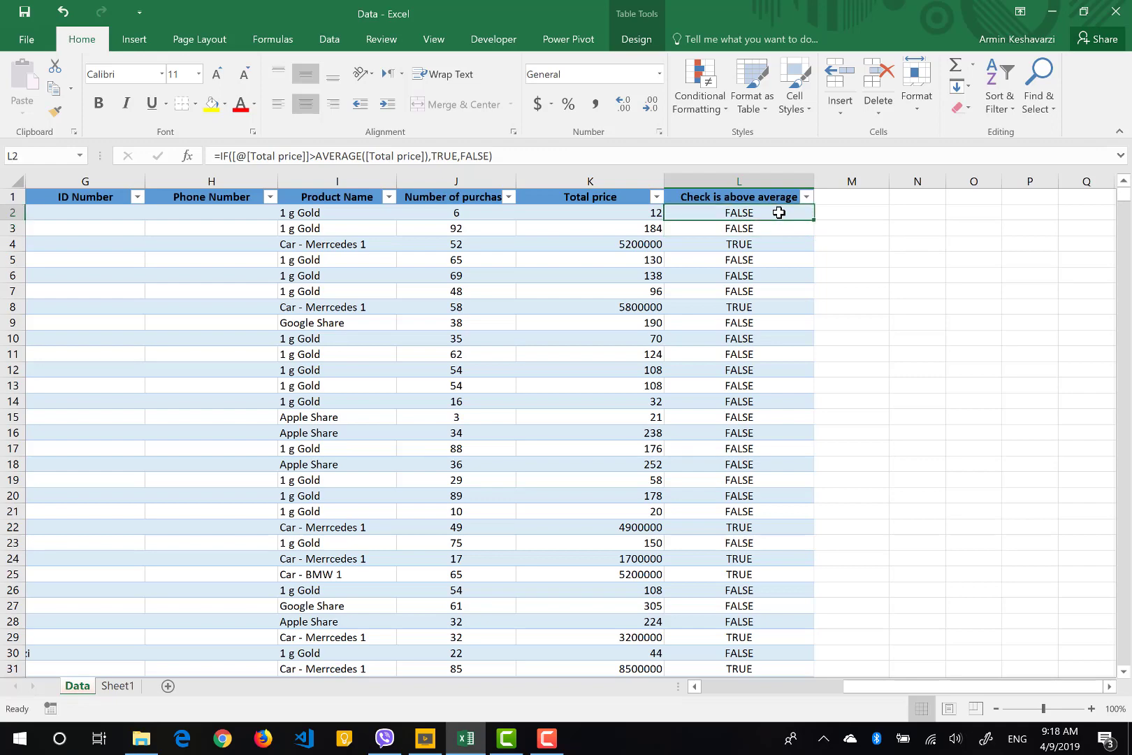
key("ctrl+Down")
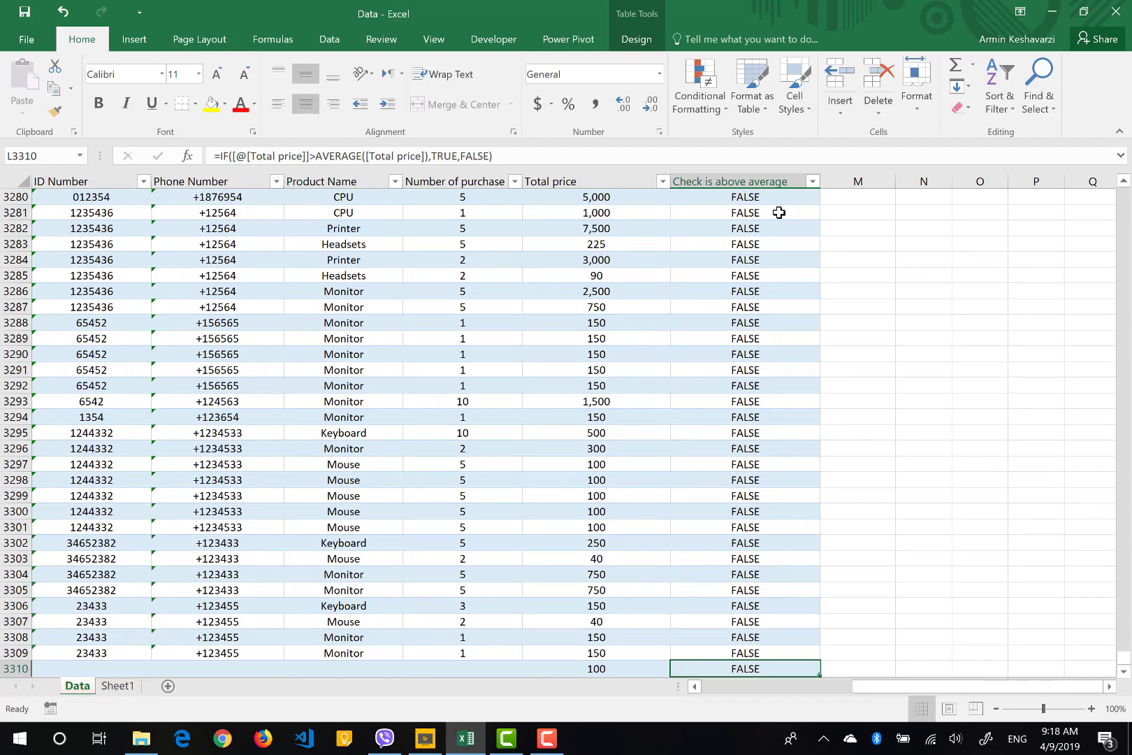
key("Down")
key("Left")
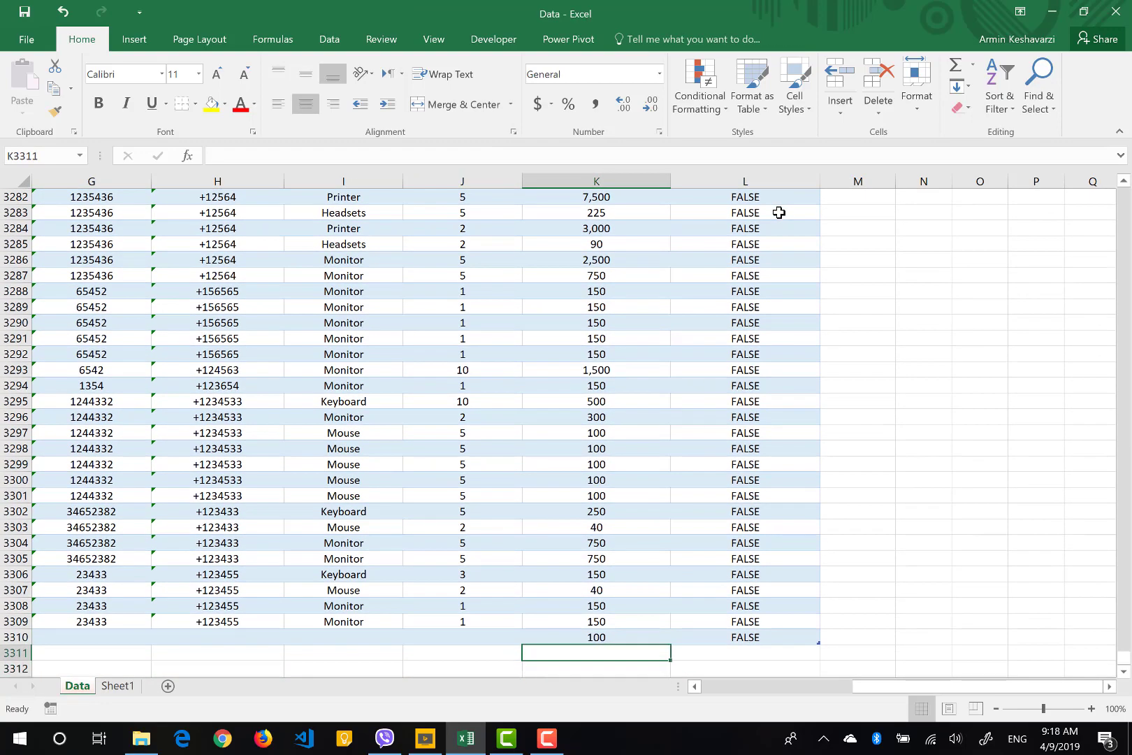
type("40000")
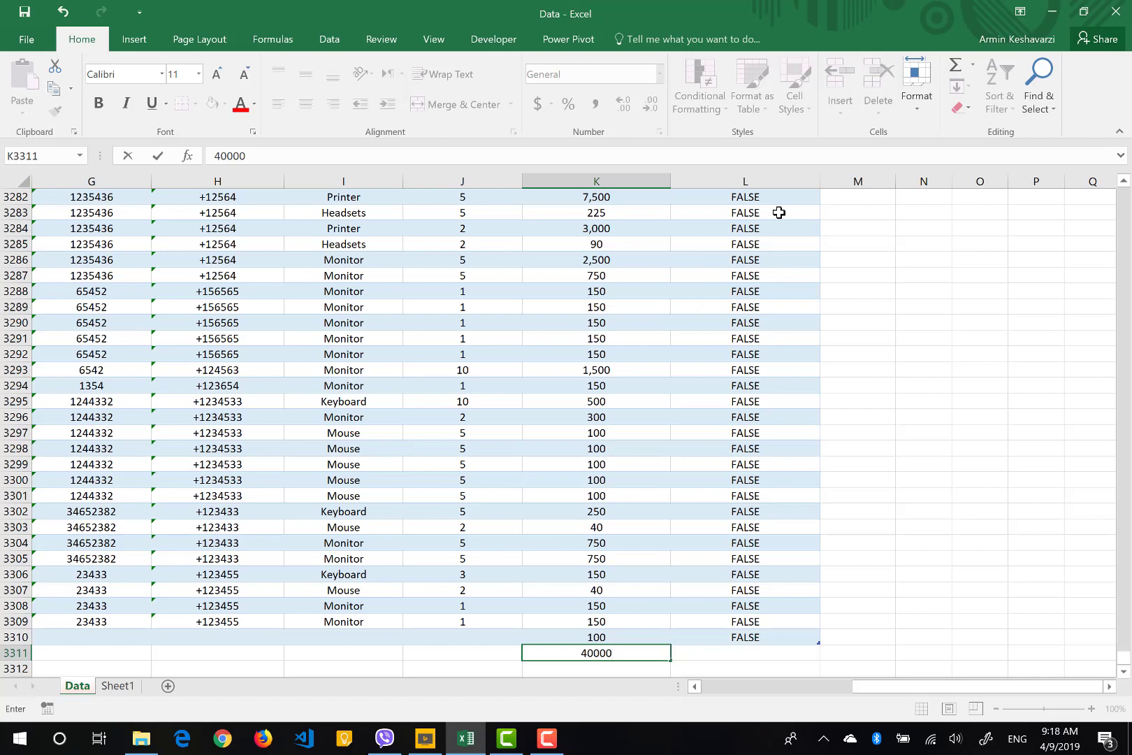
key("Return")
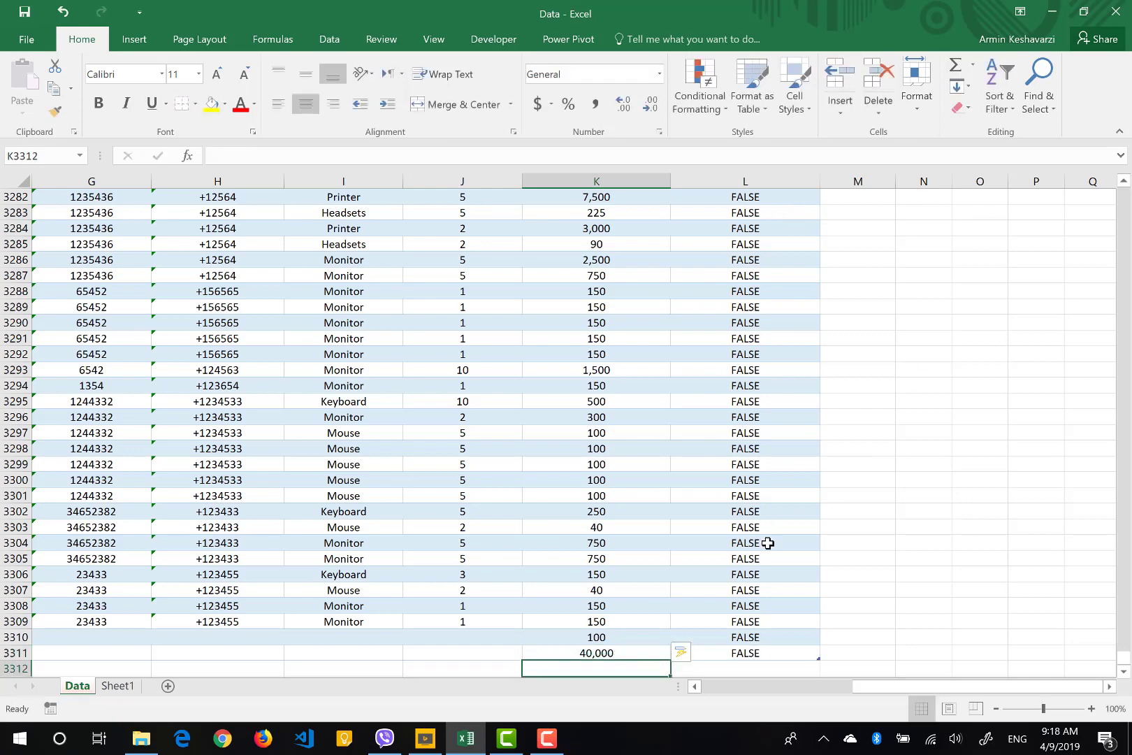
left_click(732, 653)
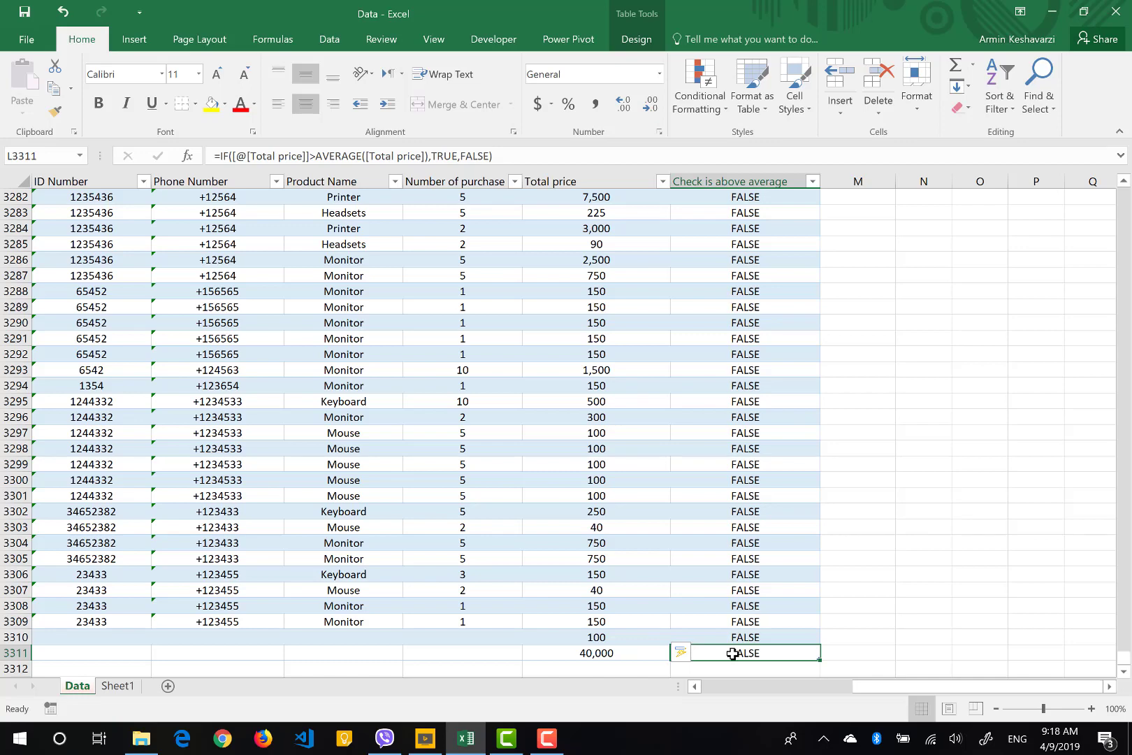
left_click(601, 653)
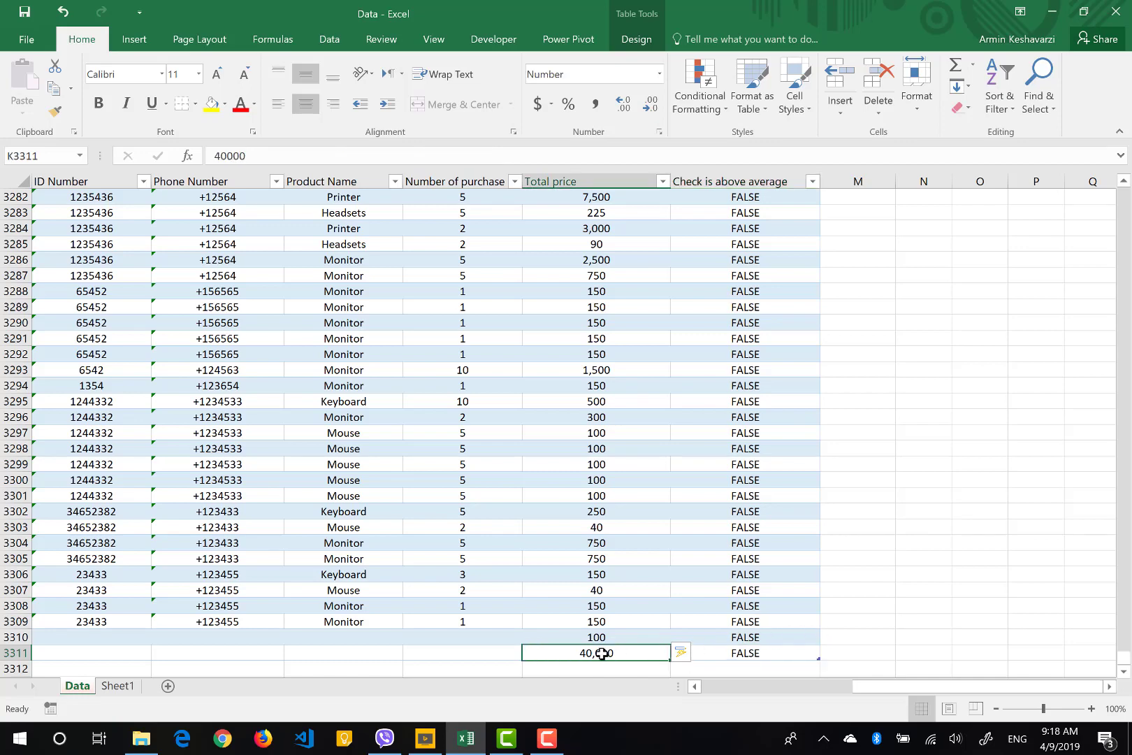
Step: Begin a formula in N2, outside the table, testing whether the row's check is false: =if(SalesData[@[Check is above average]]=false
scroll(867, 504, "up", 20)
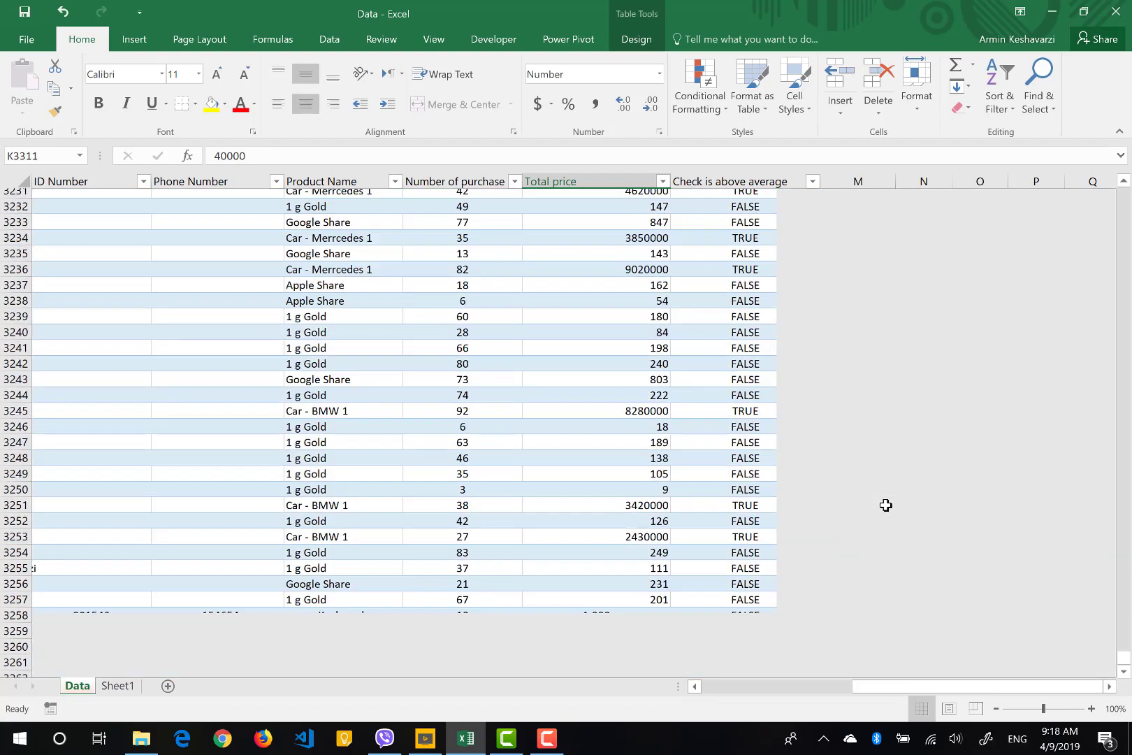
scroll(885, 504, "up", 20)
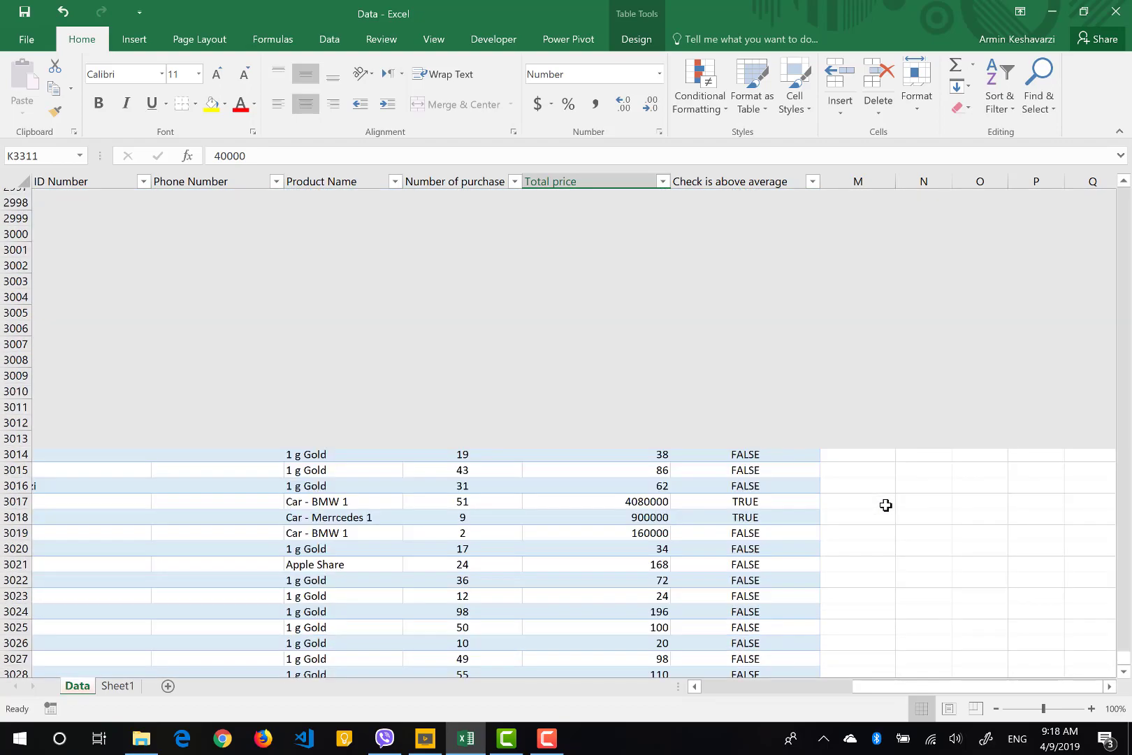
scroll(885, 504, "up", 20)
scroll(858, 492, "up", 20)
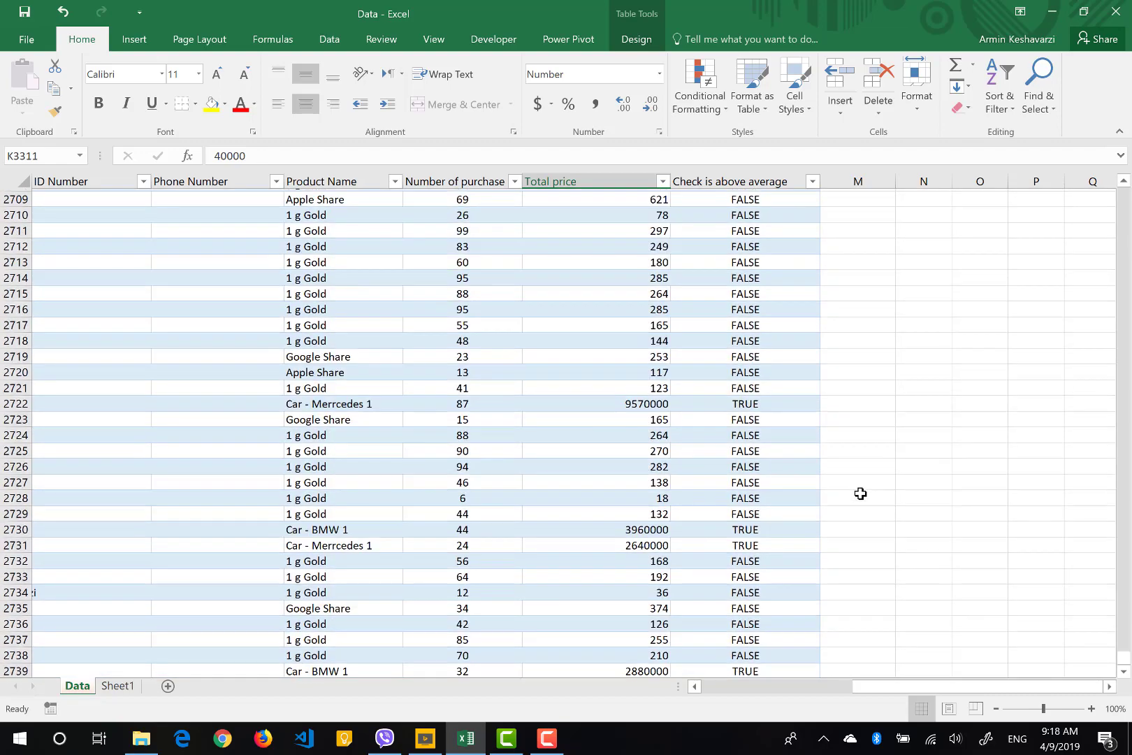
left_click(759, 427)
key("ctrl+Up")
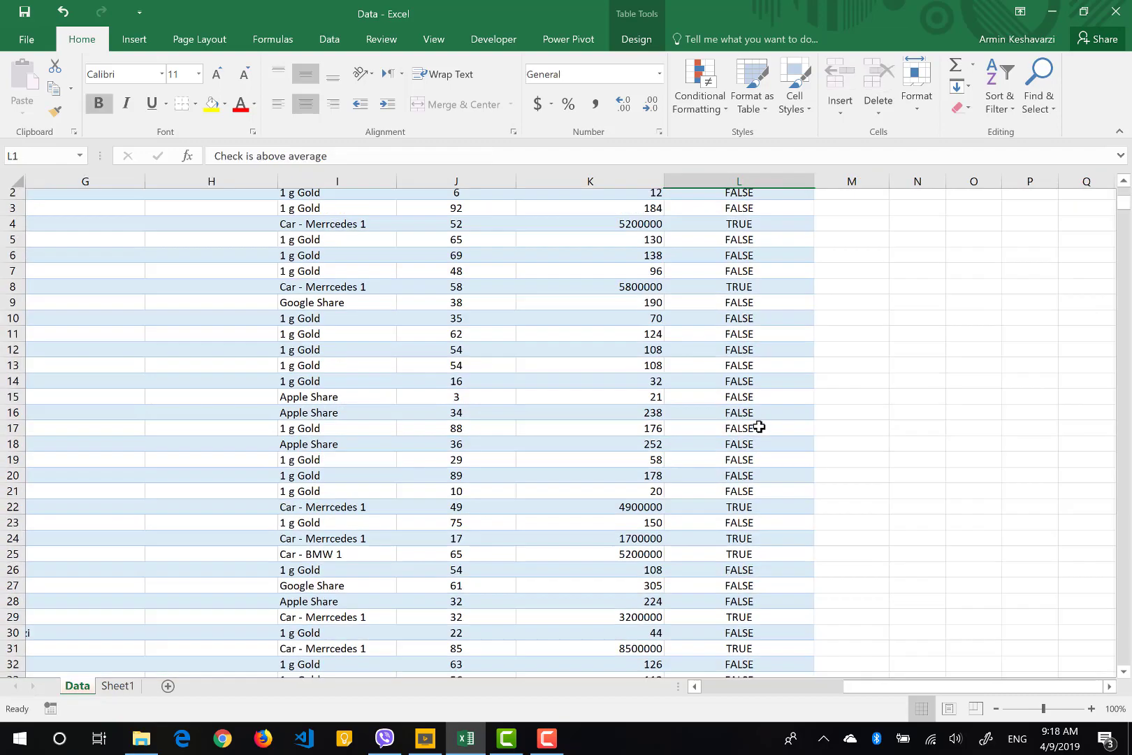
key("Right")
key("Right")
key("Down")
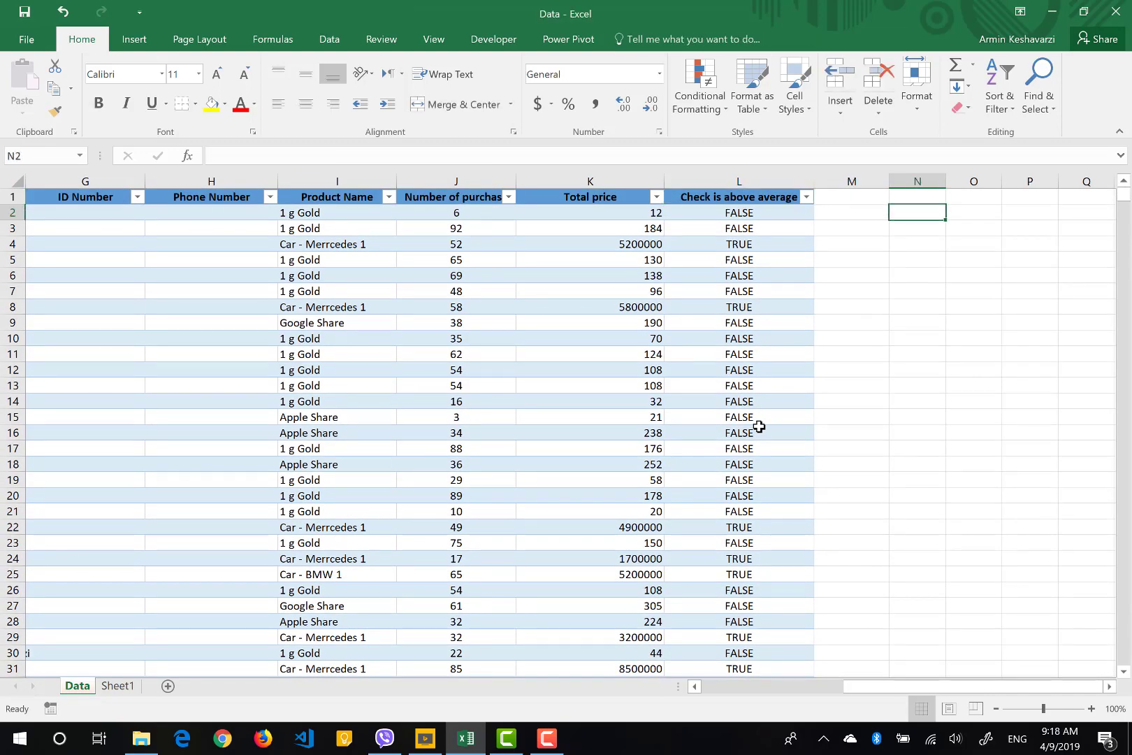
type("=if")
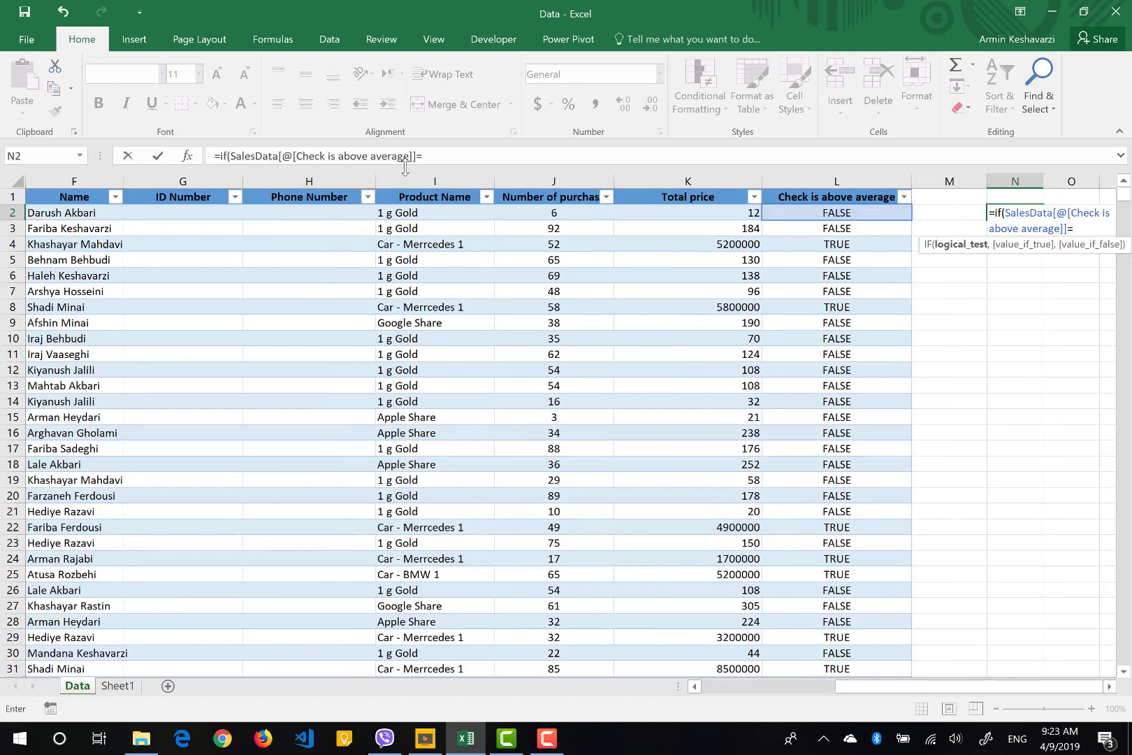
type("false")
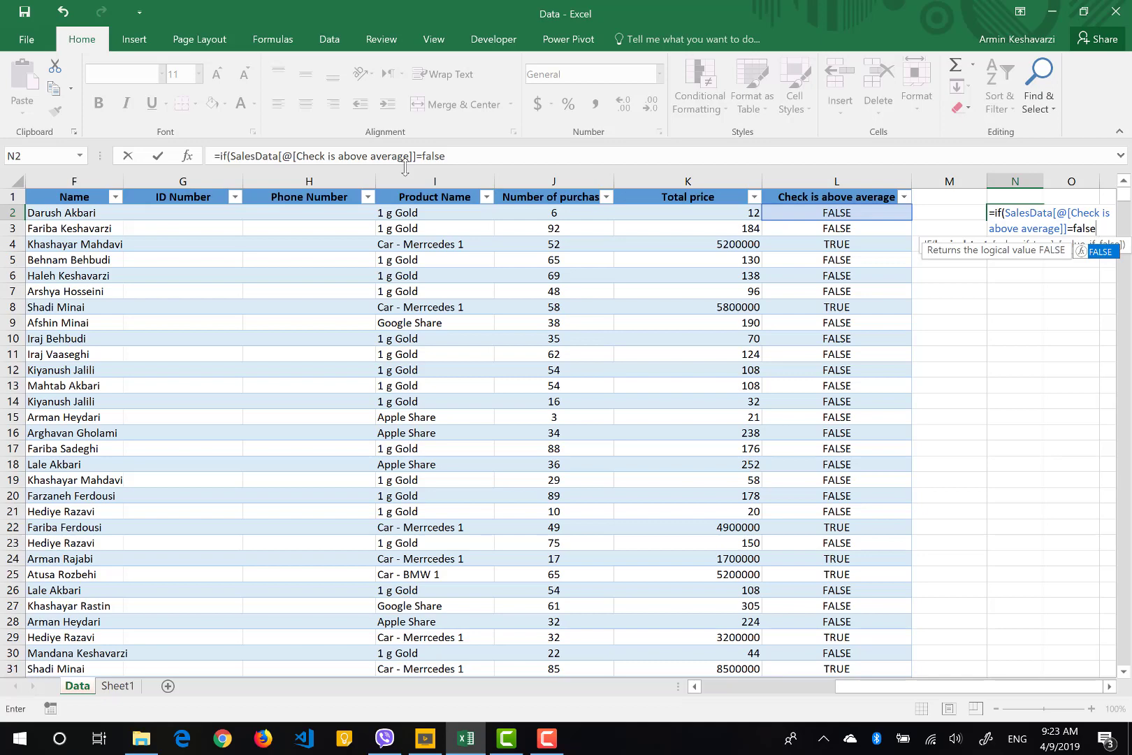
Step: Complete N2's formula to return 0 when the test is true and 1 otherwise, and fill it down to N3311
type(",")
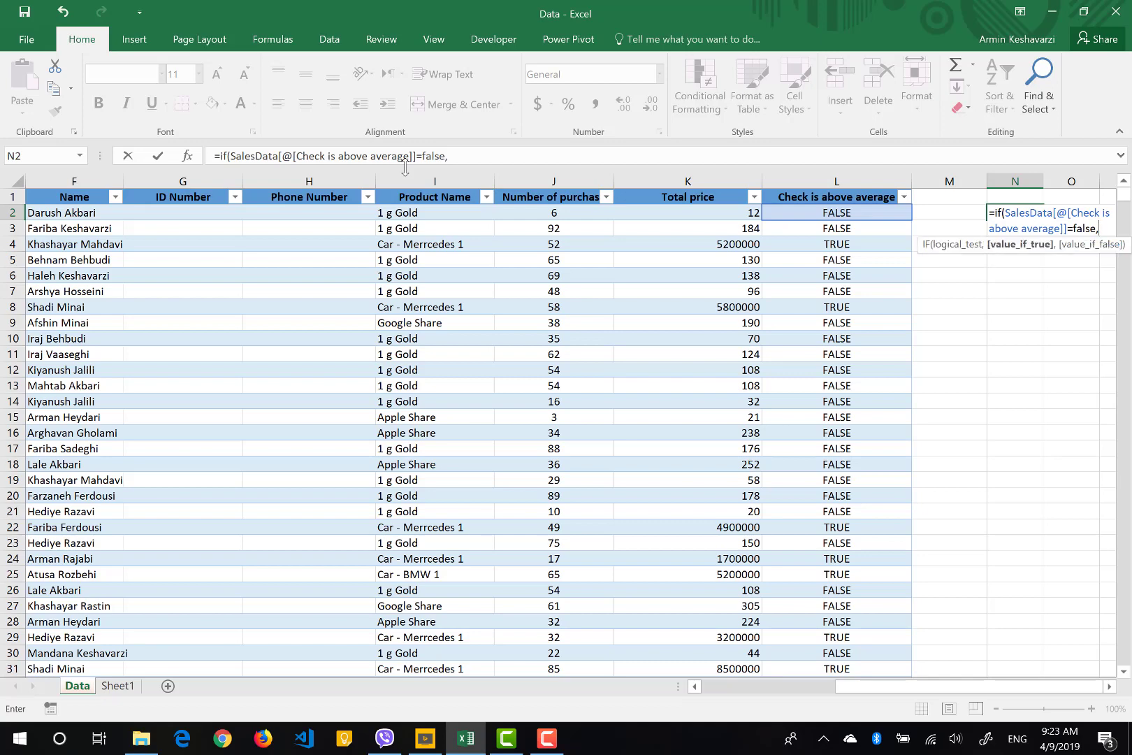
type("0,")
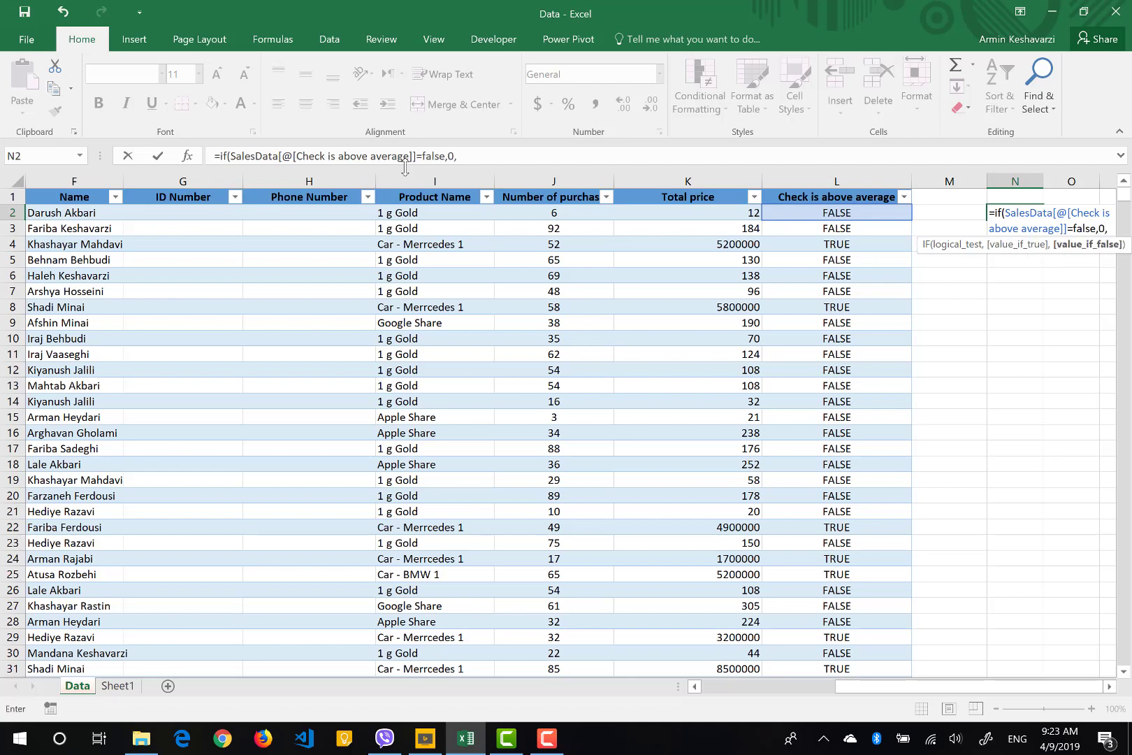
type("1)")
key("Return")
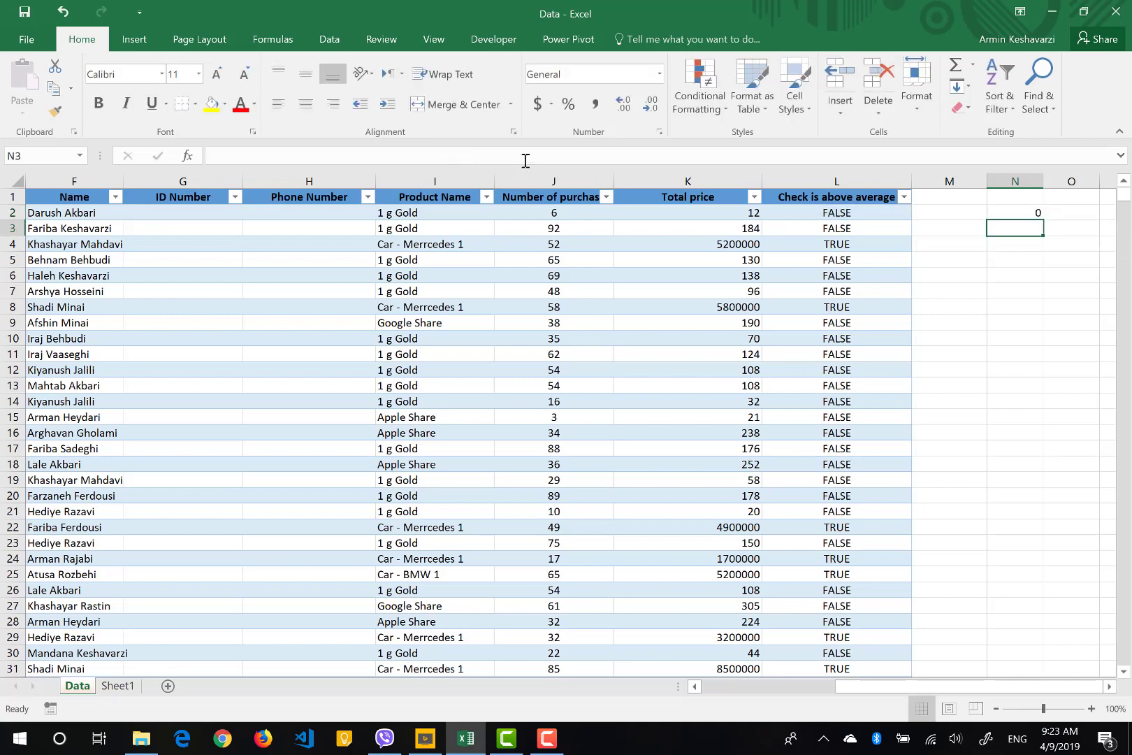
left_click(1009, 214)
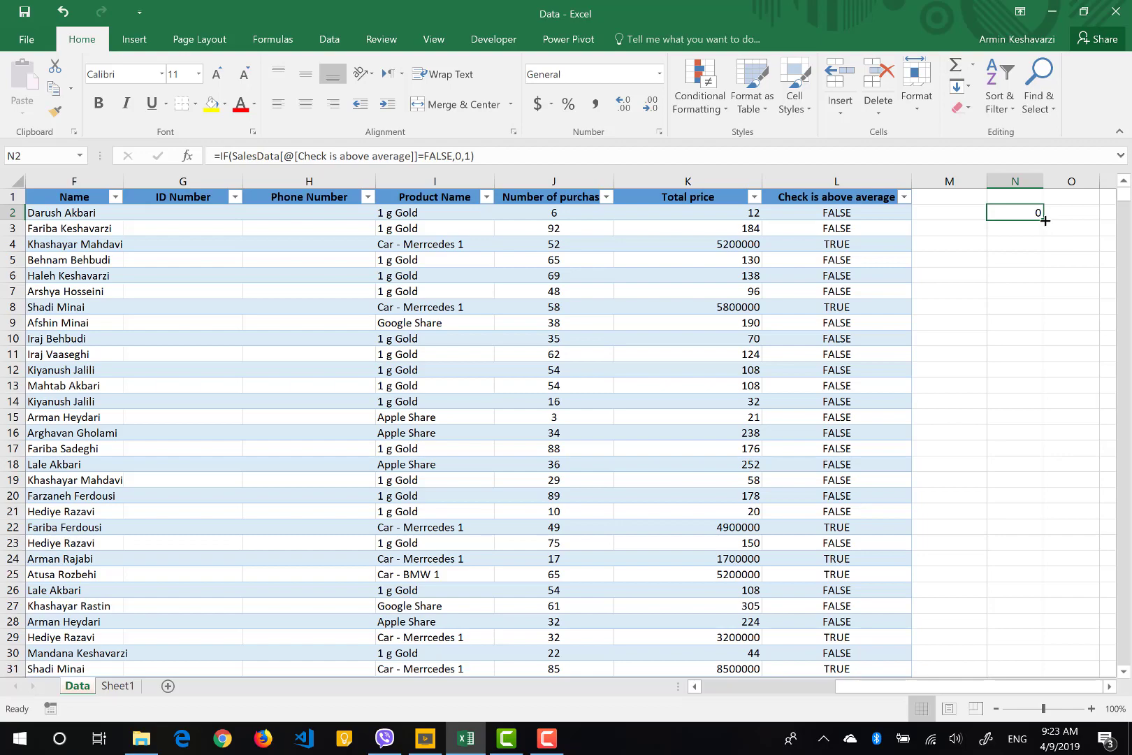
left_click_drag(1045, 220, 1053, 648)
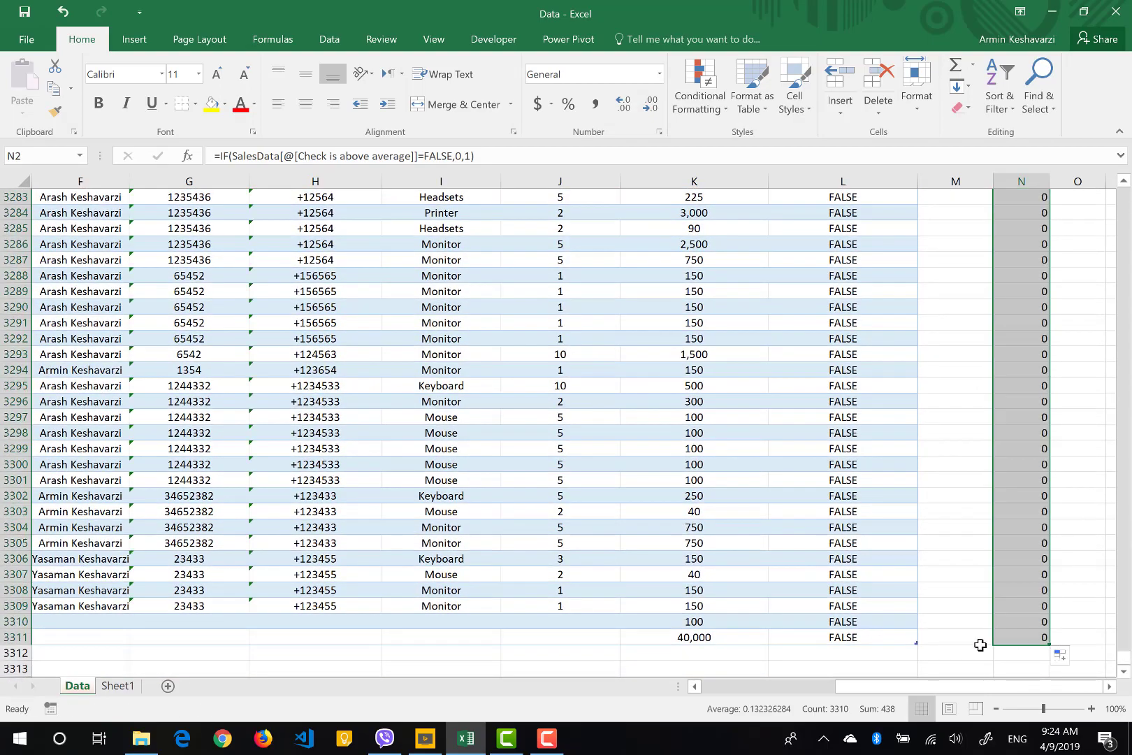
left_click(717, 649)
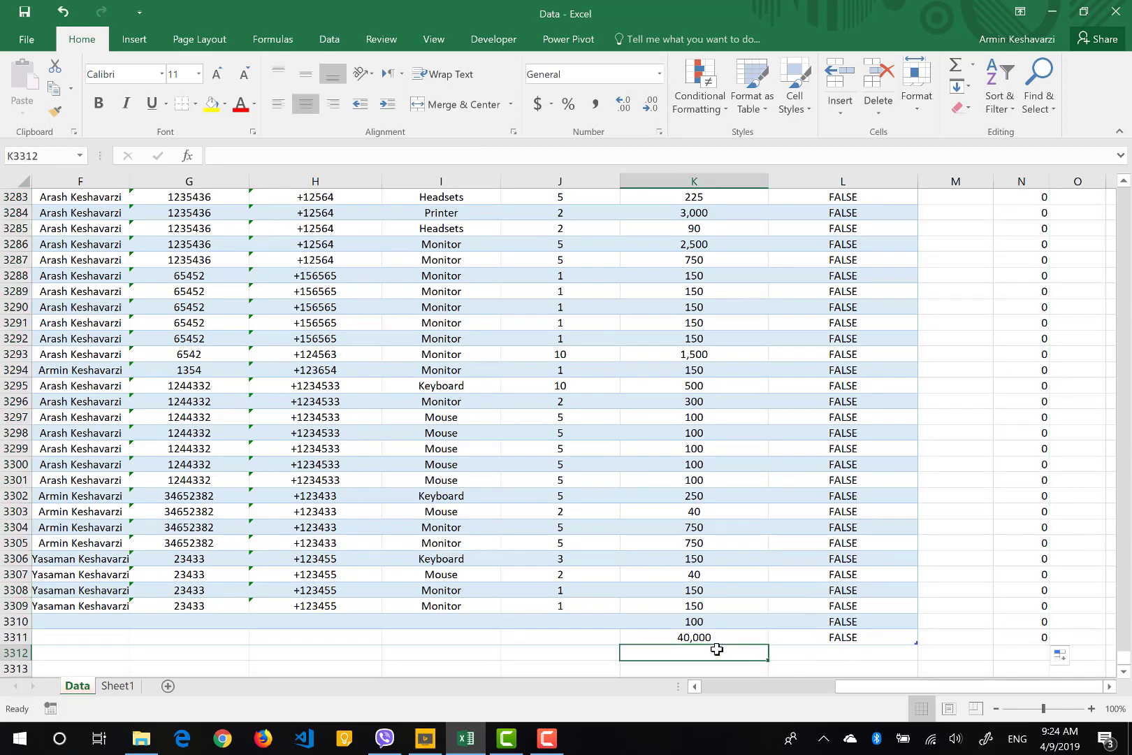
type("300")
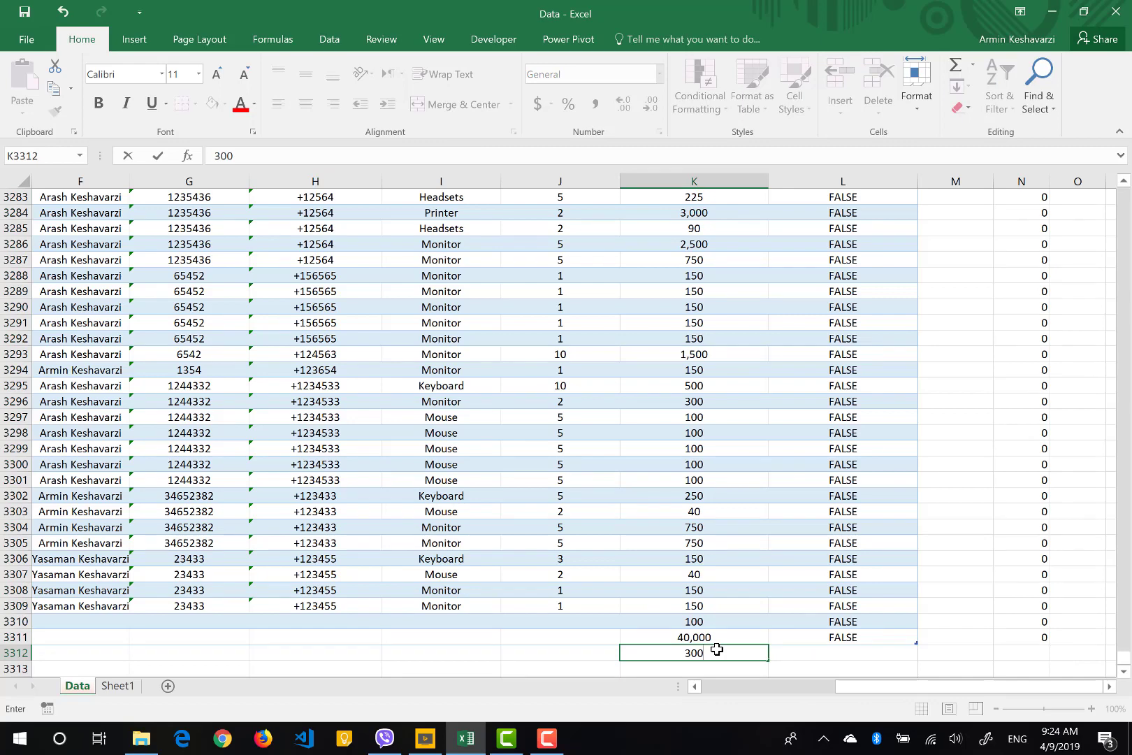
type("0000000")
key("ctrl+Return")
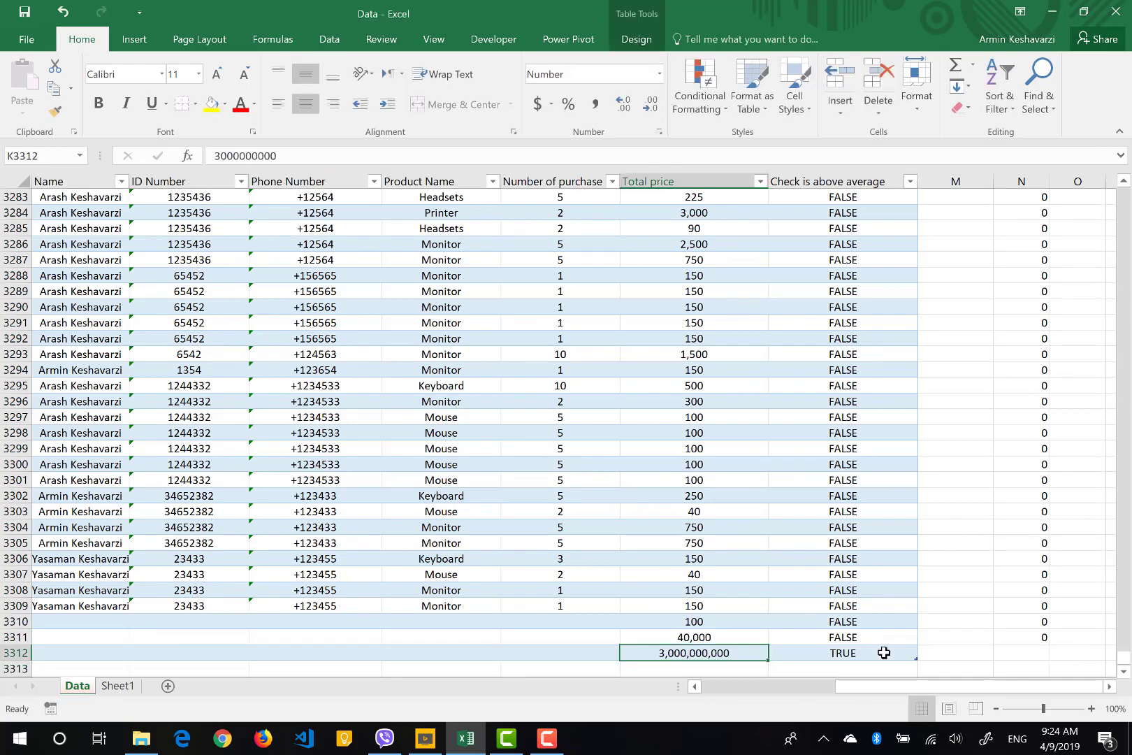
left_click(884, 652)
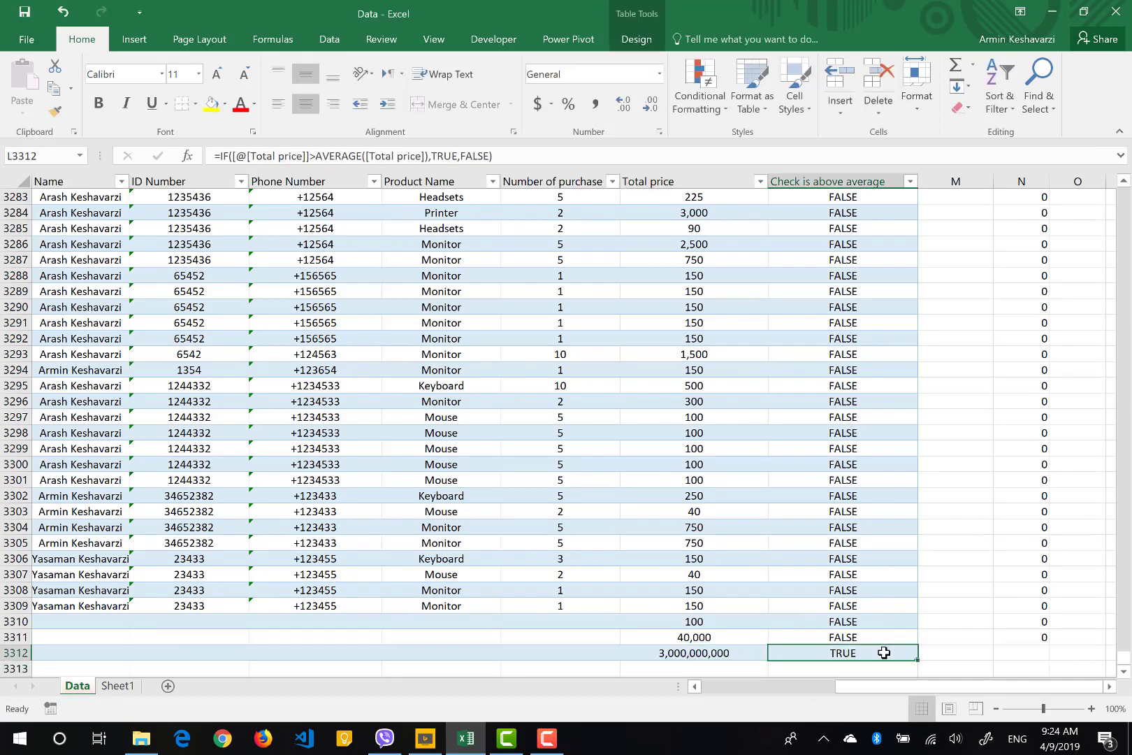
key("Right")
key("Right")
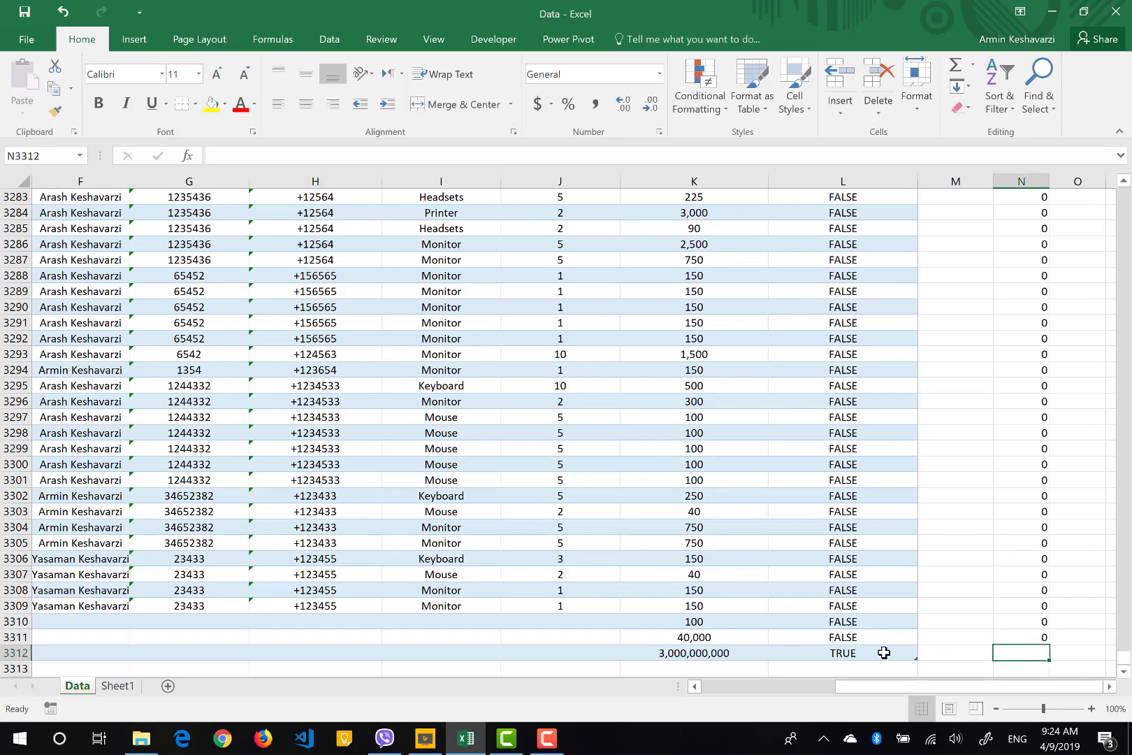
left_click(884, 652)
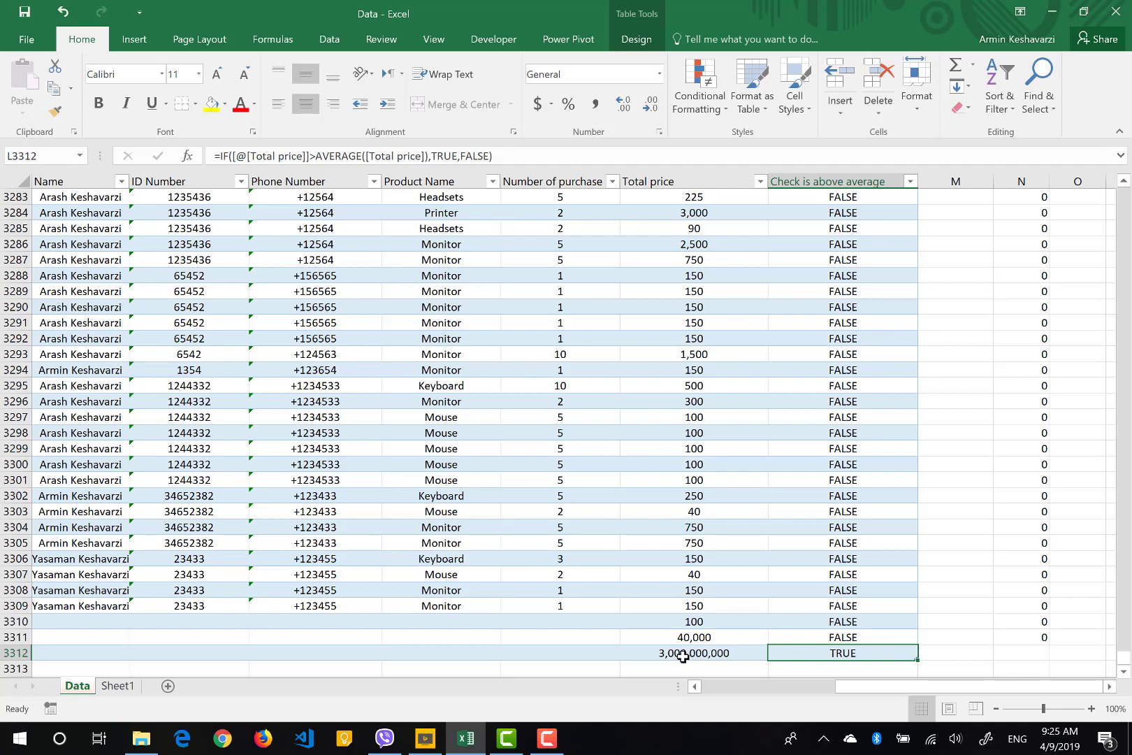
Step: Replace the calculated column's formula from L2 with =[@[Number of purchase]]+[@[Total price]]
key("Up")
key("Up")
key("Up")
key("Up")
key("Up")
key("Up")
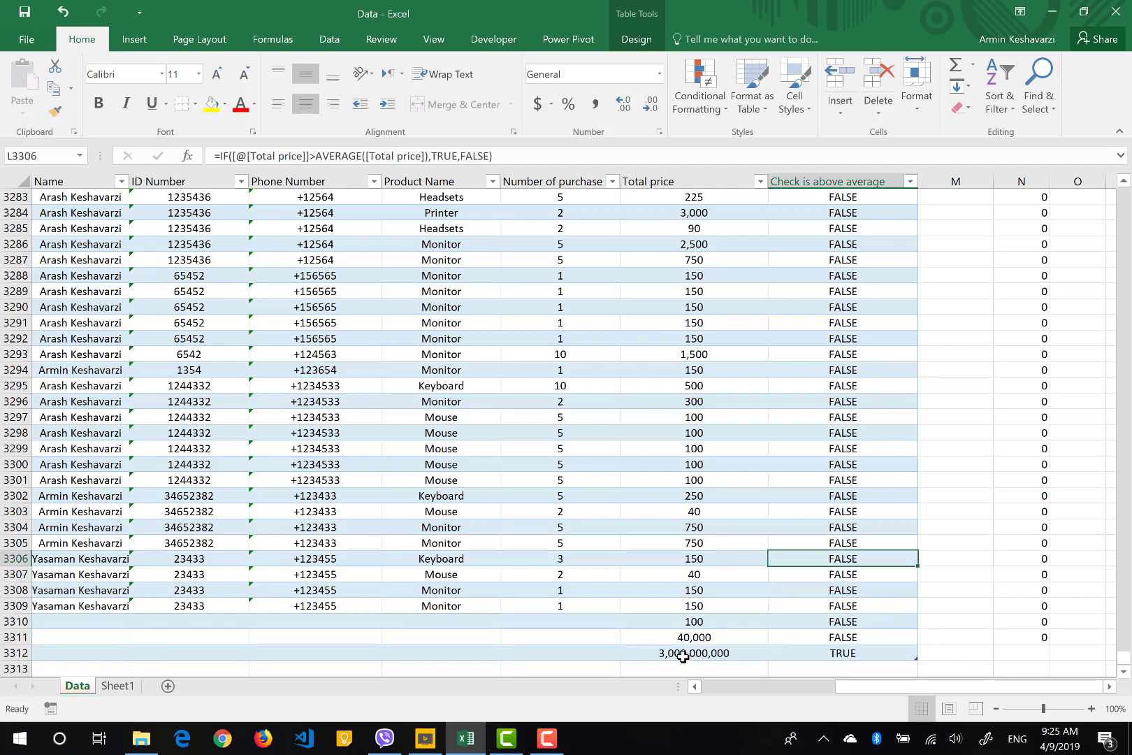
key("ctrl+Up")
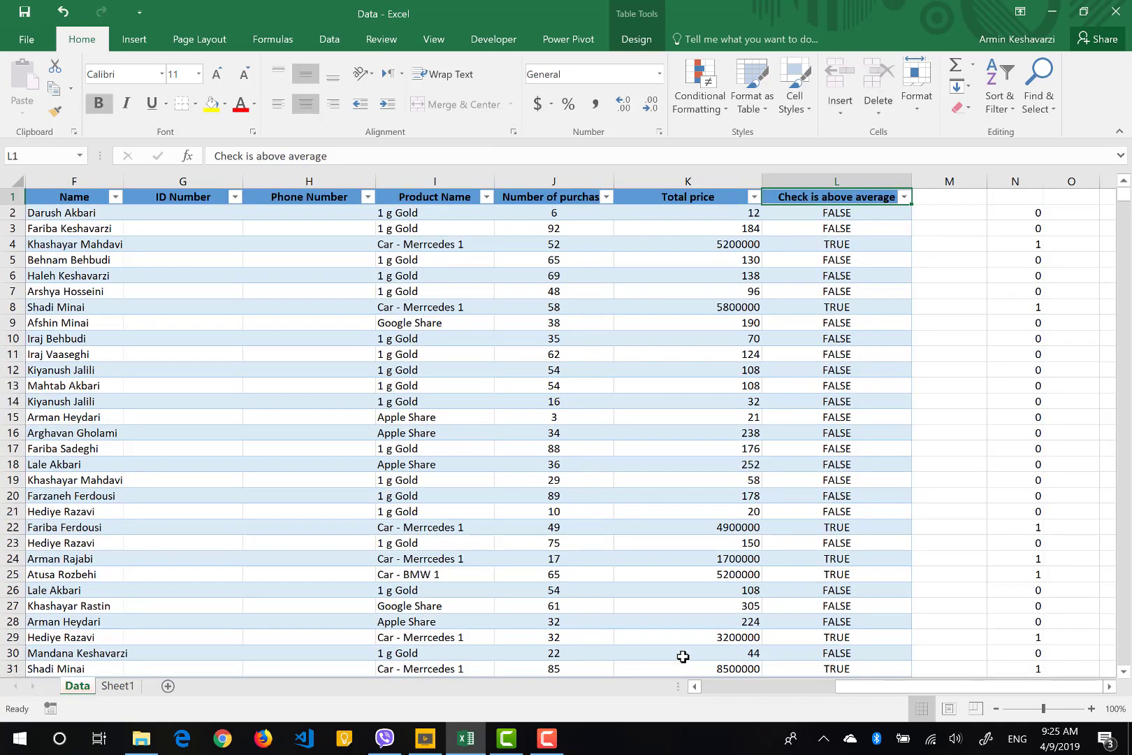
key("Right")
key("Down")
key("Left")
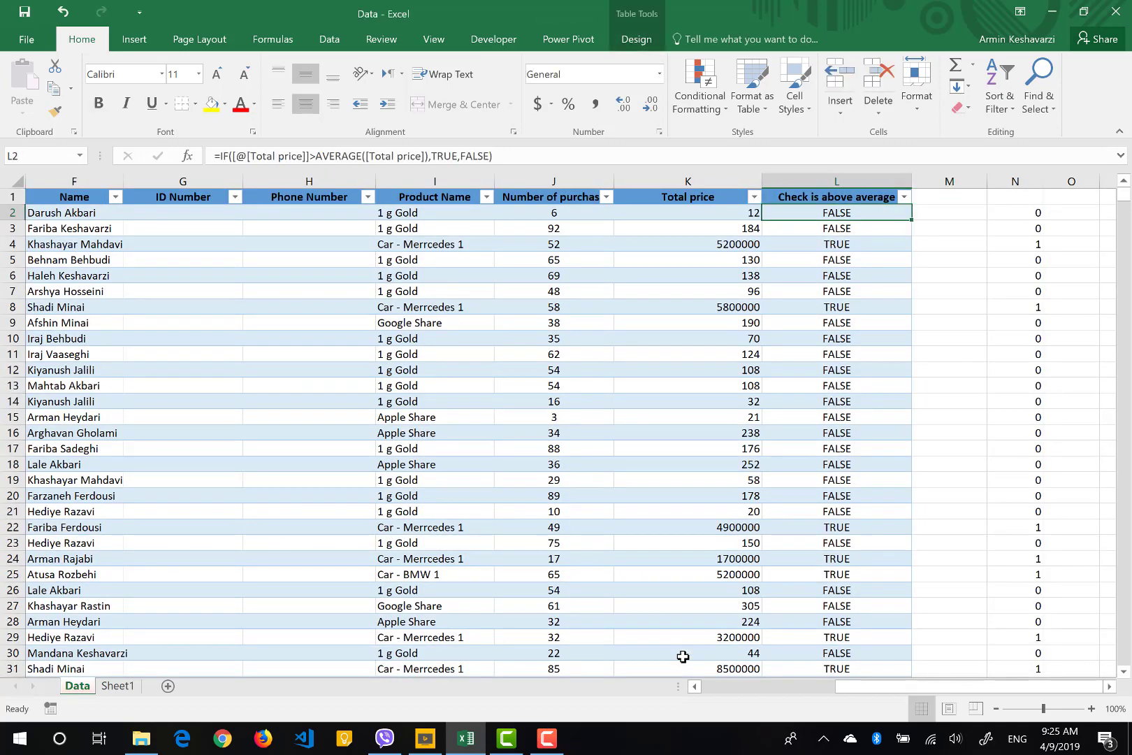
key("Left")
key("Left")
key("Right")
key("Right")
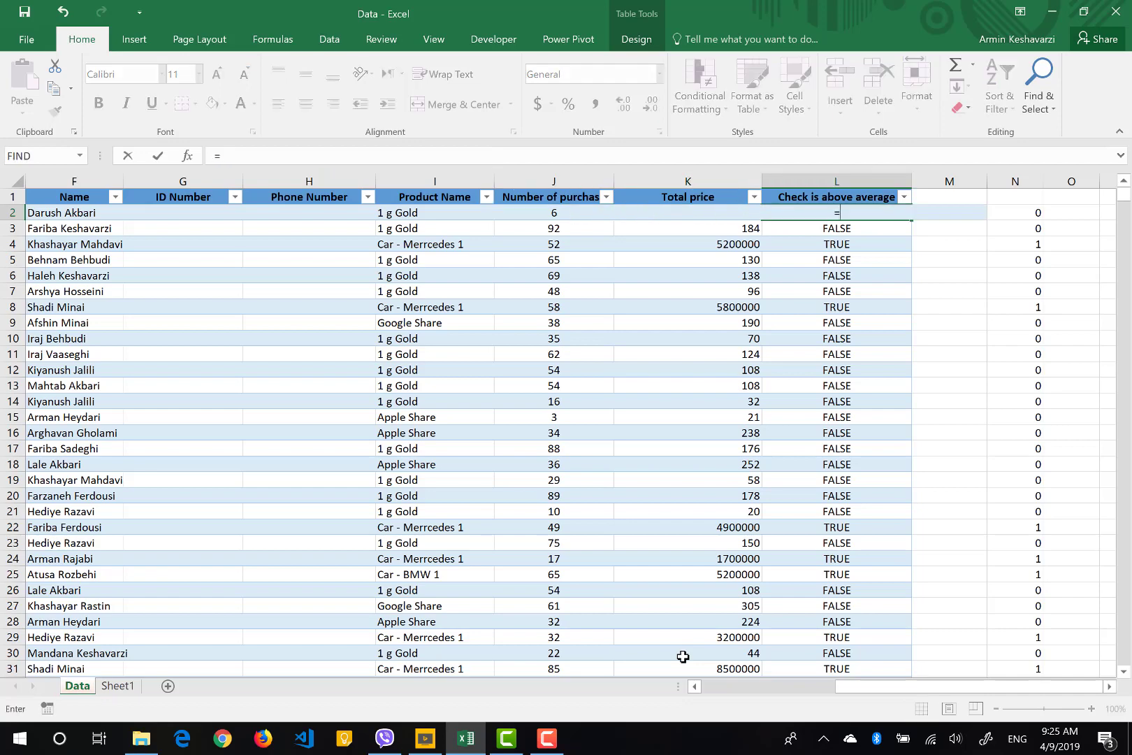
type("=")
left_click(545, 211)
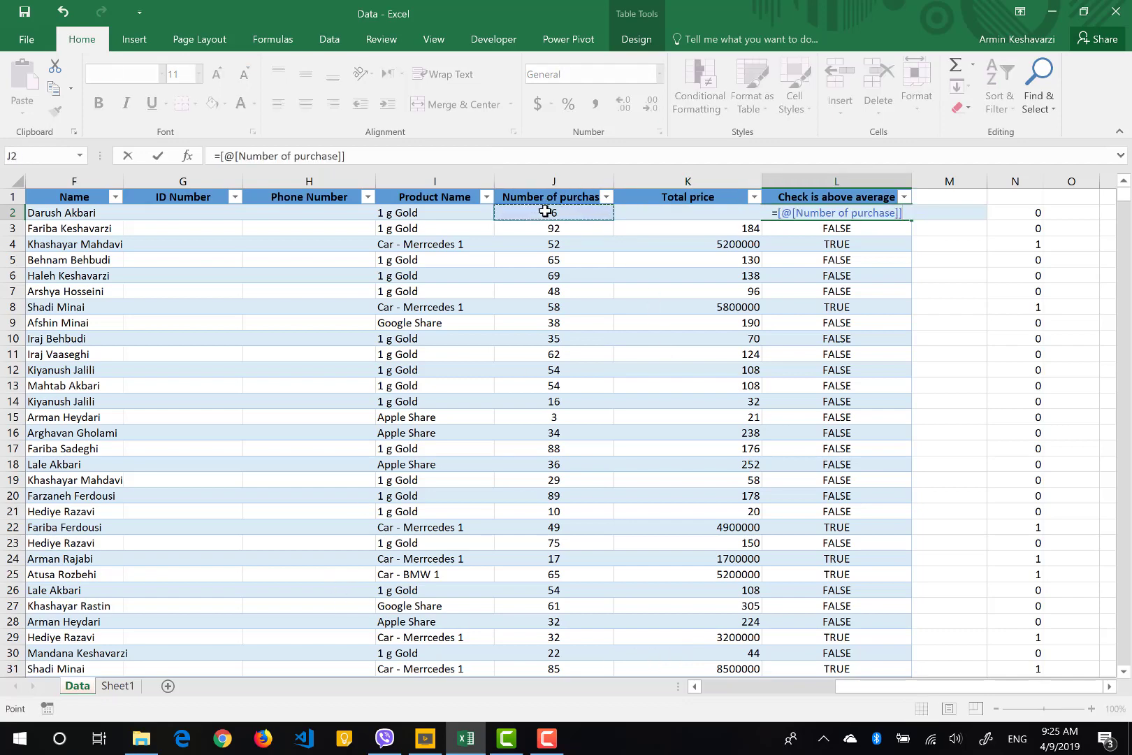
type("+")
left_click(629, 211)
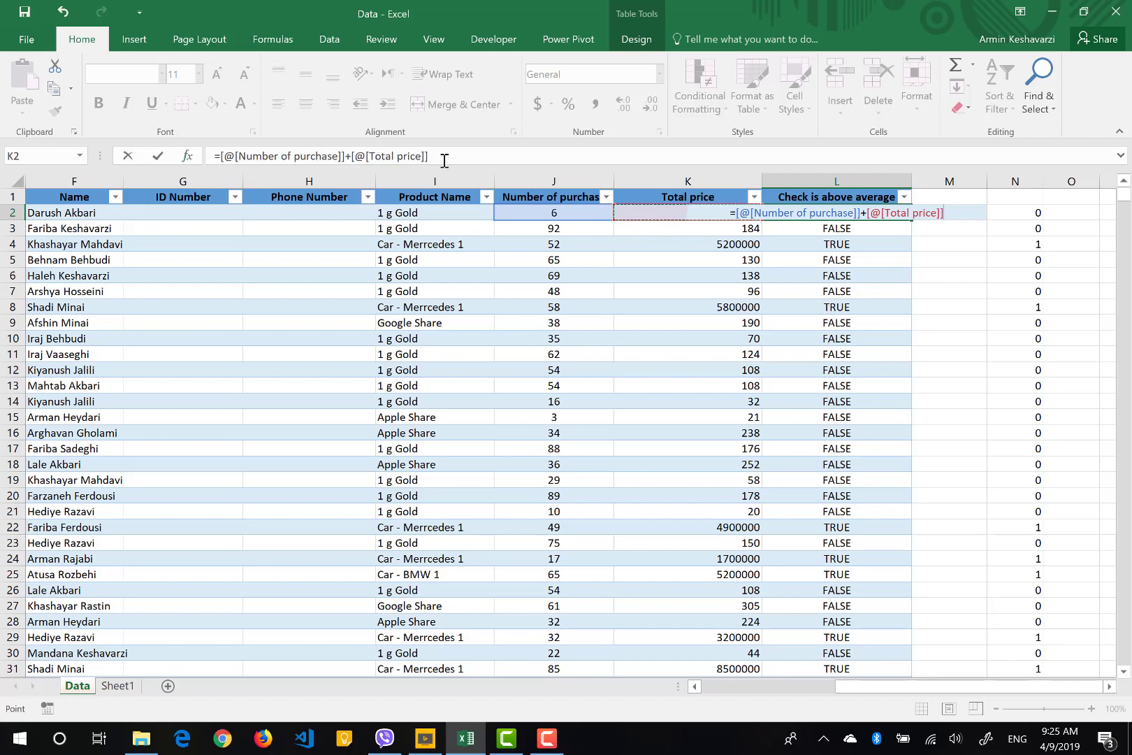
key("Return")
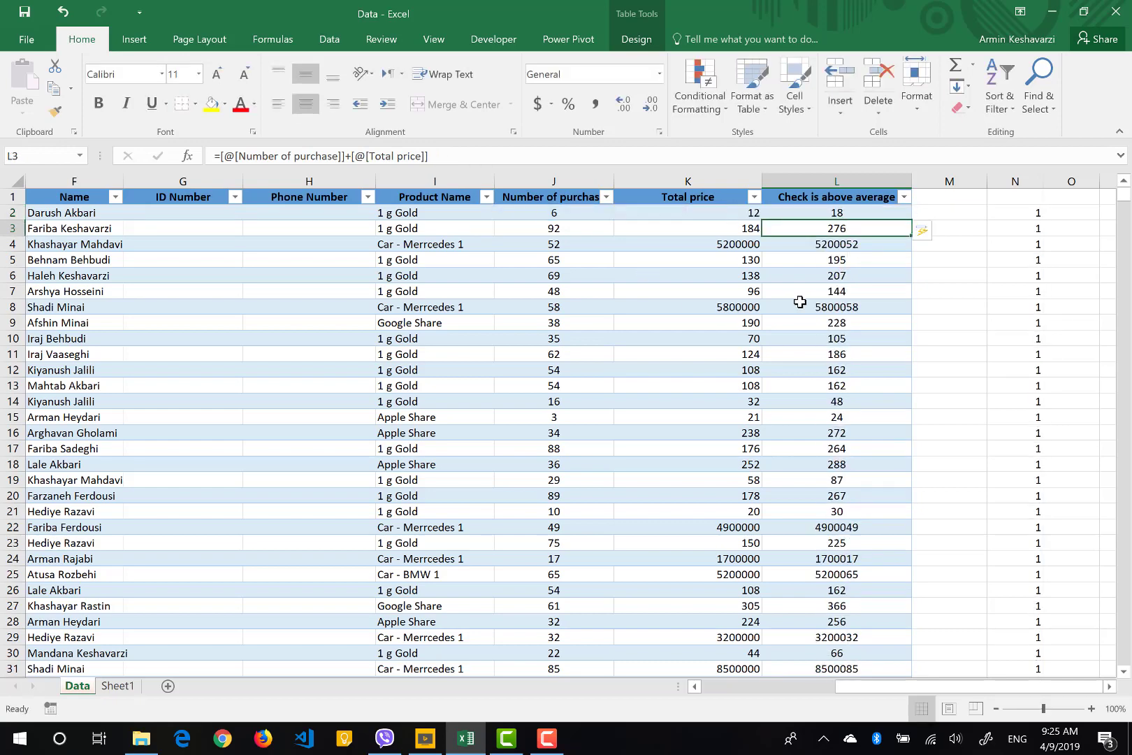
Step: Fill L2's formula one cell across into M2 beside the table
key("Up")
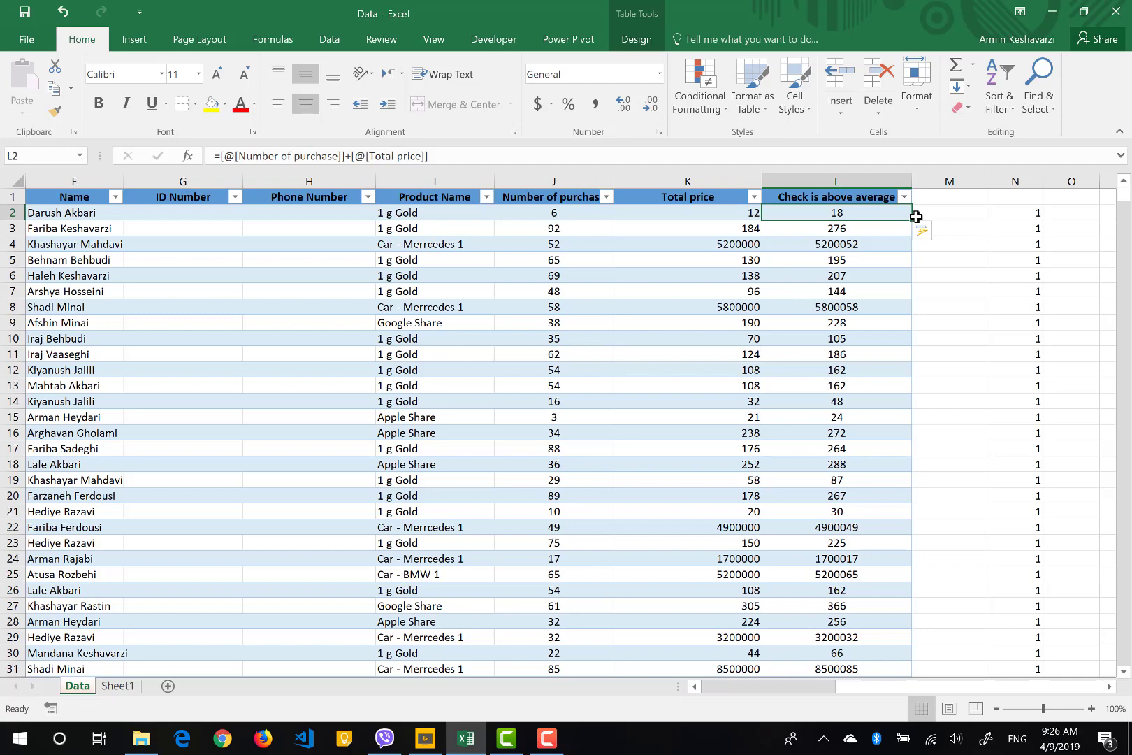
left_click_drag(915, 216, 961, 216)
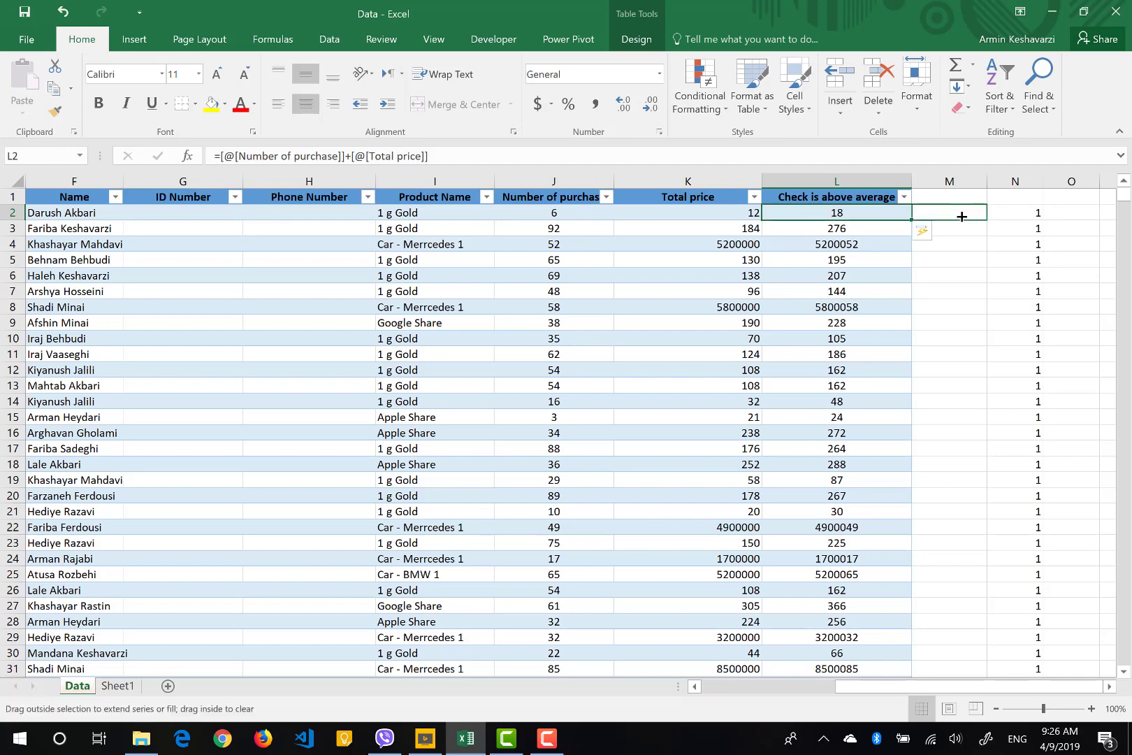
left_click_drag(962, 215, 961, 216)
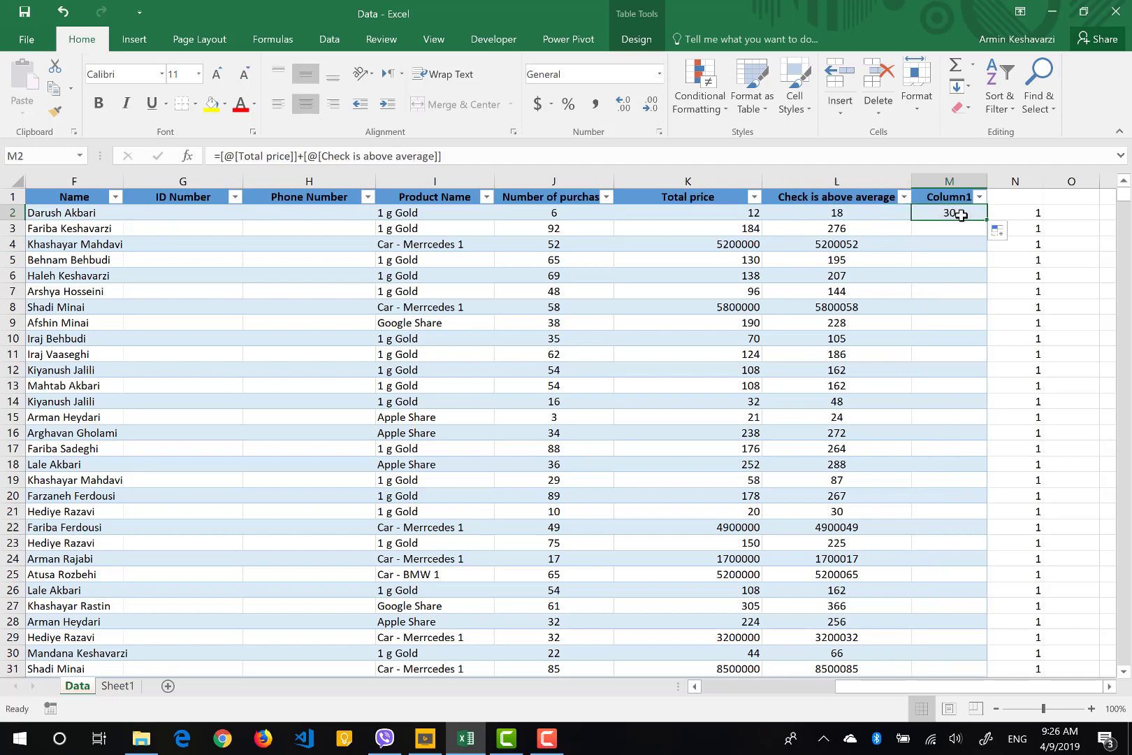
Step: Compare the structured references in M2's formula with those in L2's formula
left_click(273, 156)
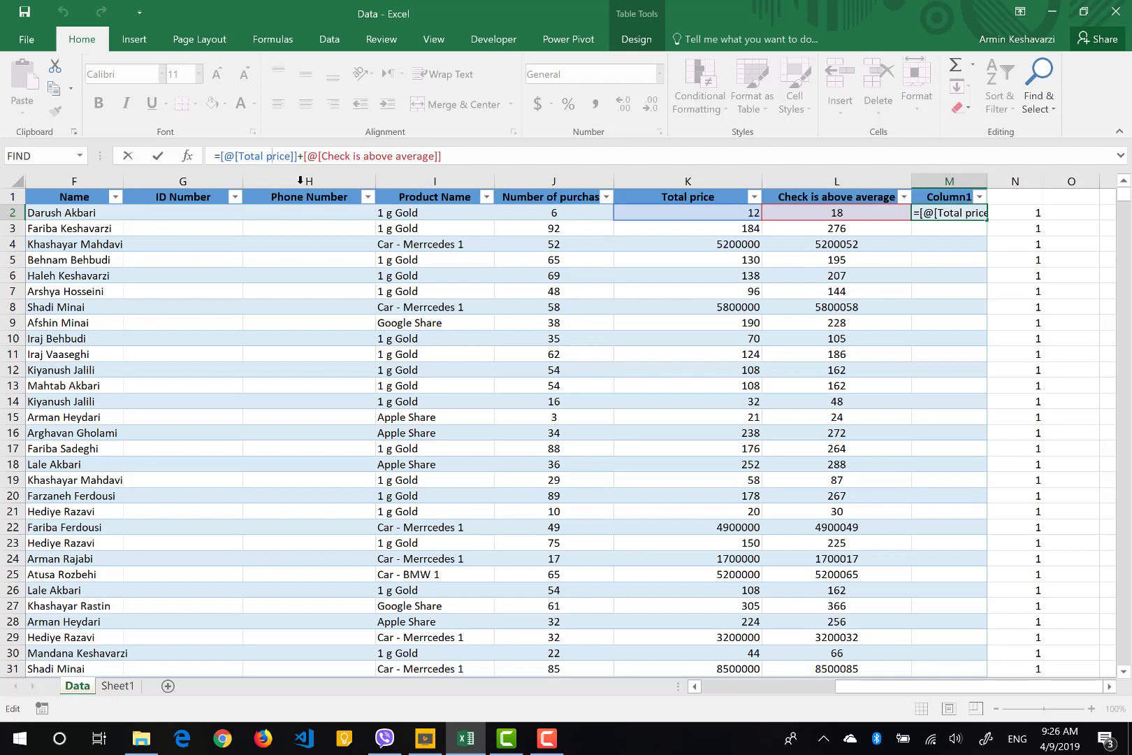
key("Escape")
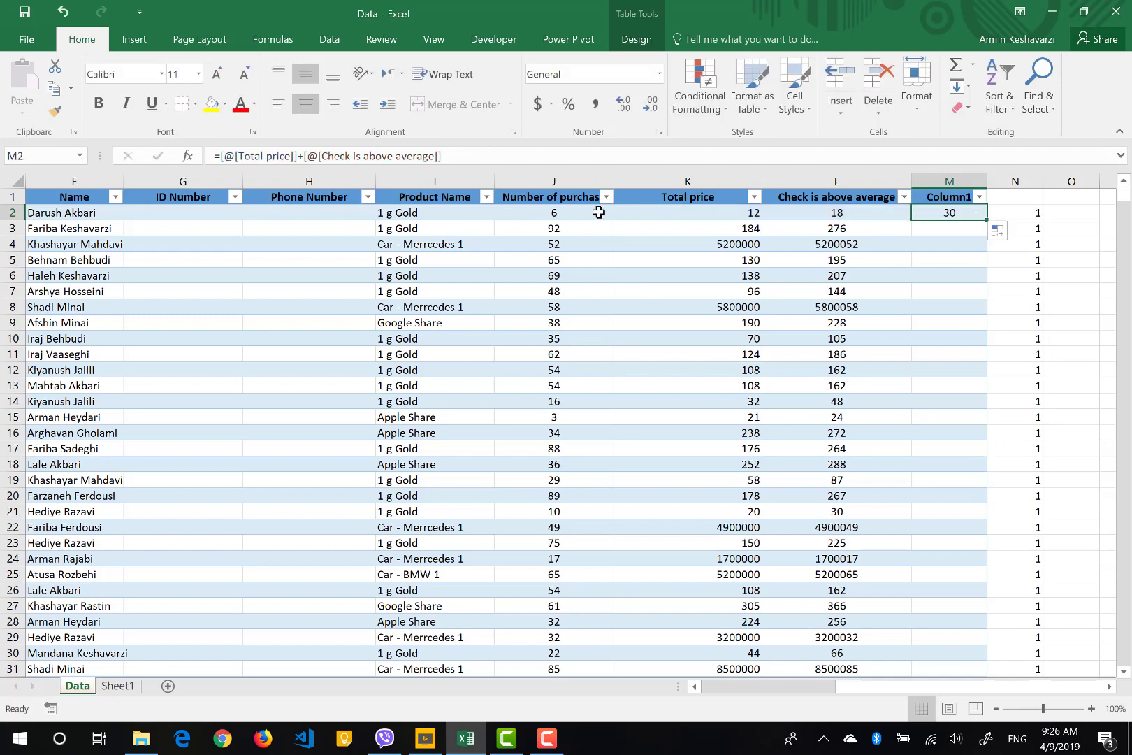
left_click(828, 212)
left_click(357, 156)
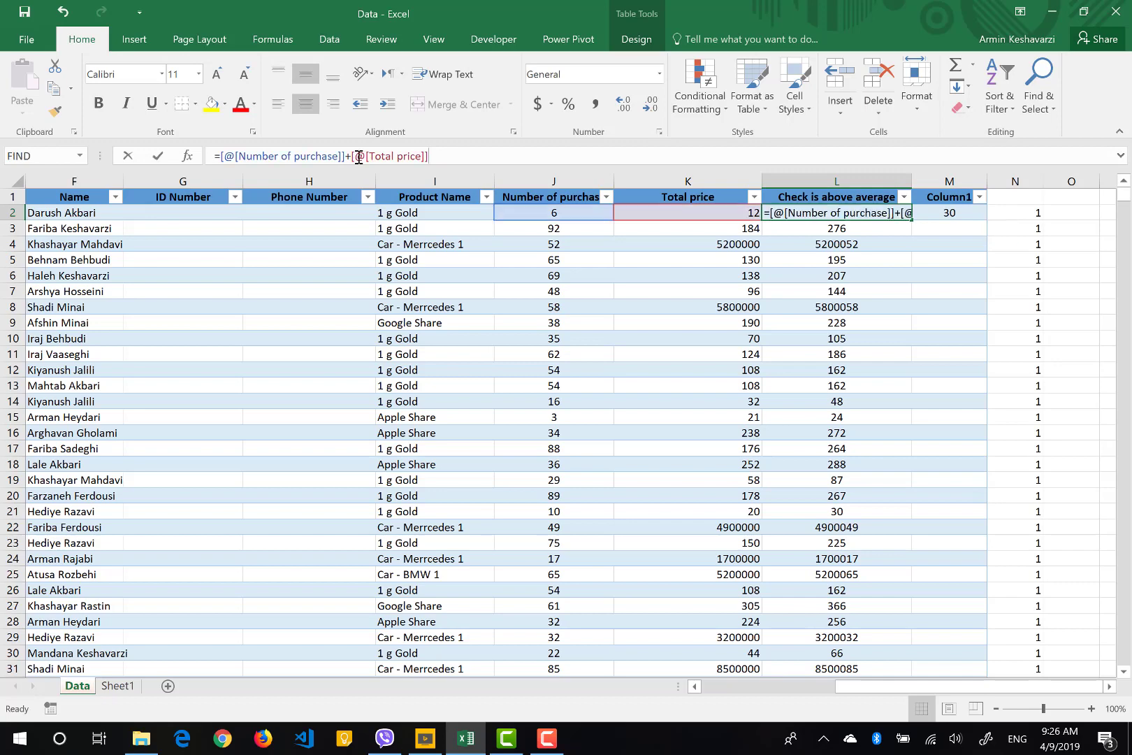
key("Escape")
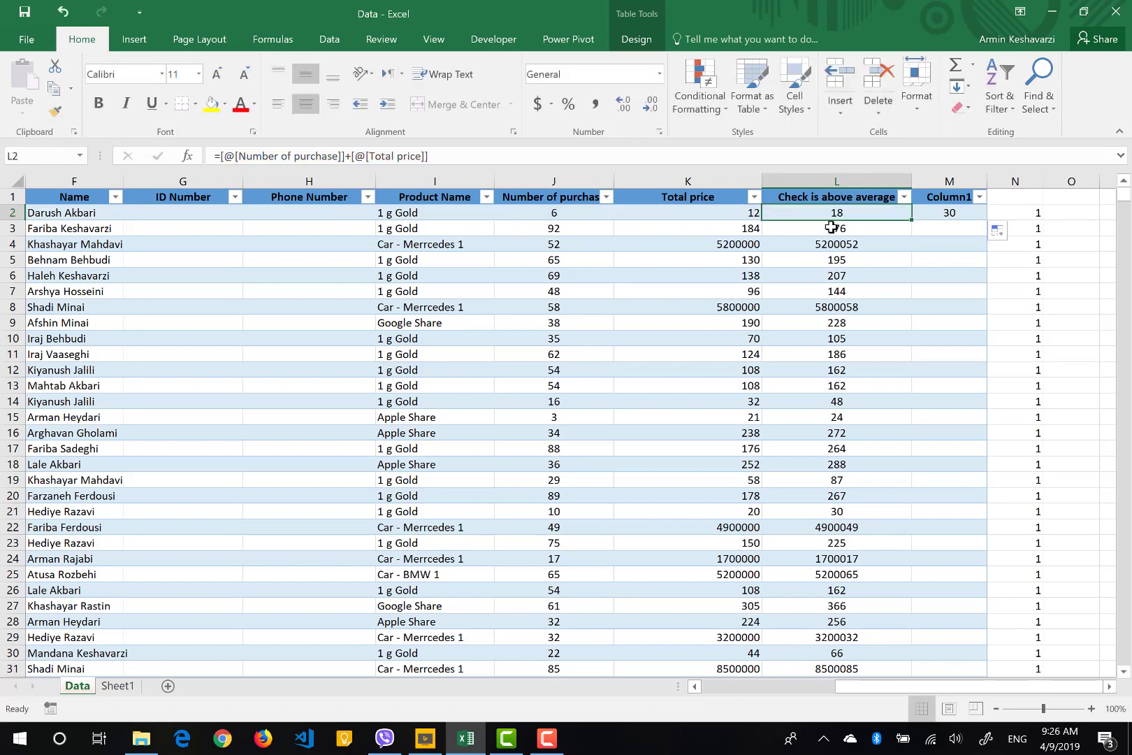
left_click(940, 214)
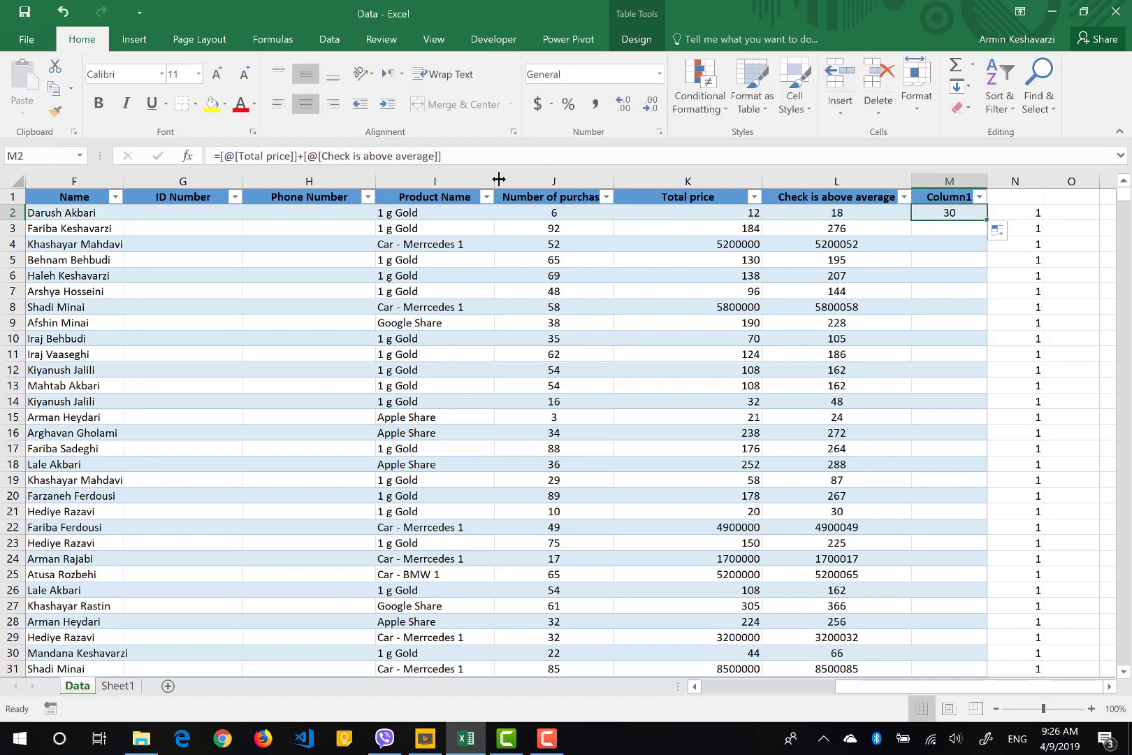
left_click(436, 155)
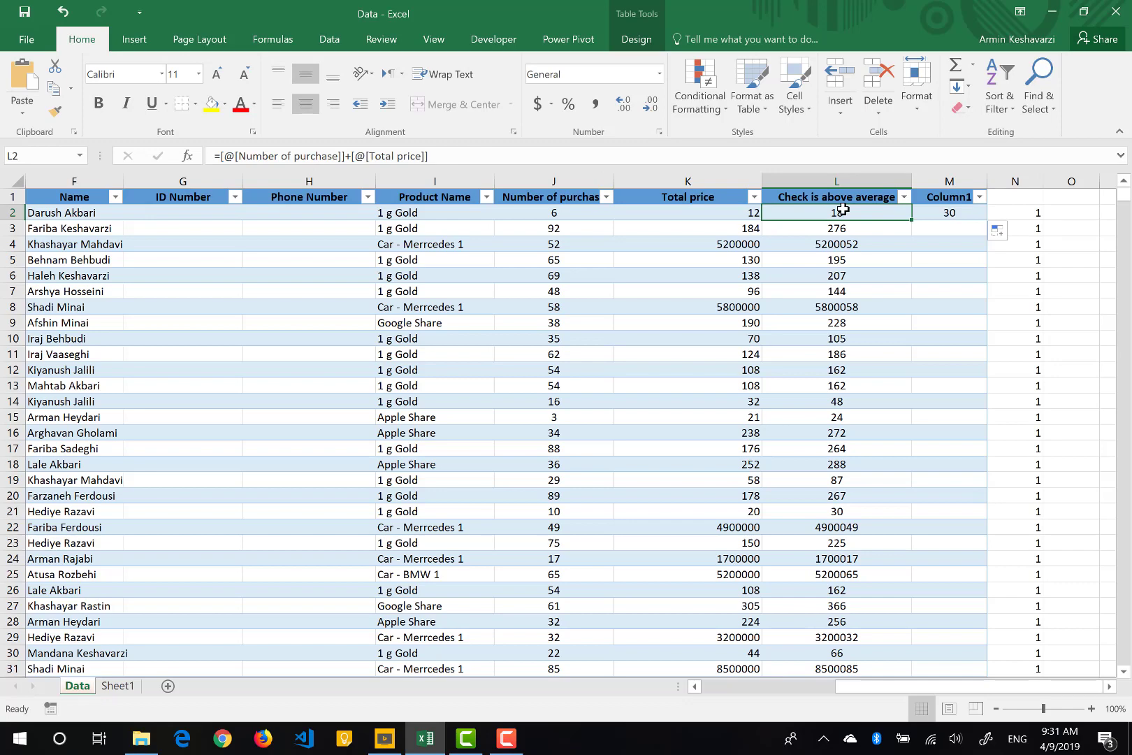
Step: Replace the first reference in L2's formula with the column range [[Number of purchase]:[Number of purchase]]
left_click(231, 155)
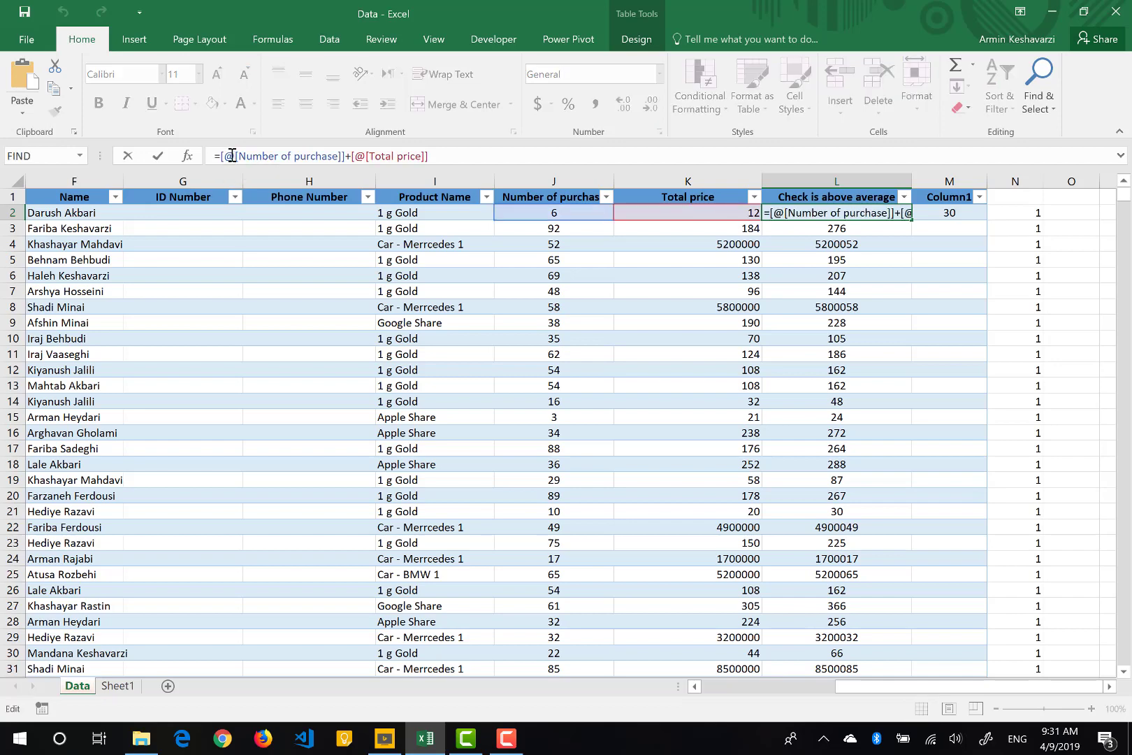
key("BackSpace")
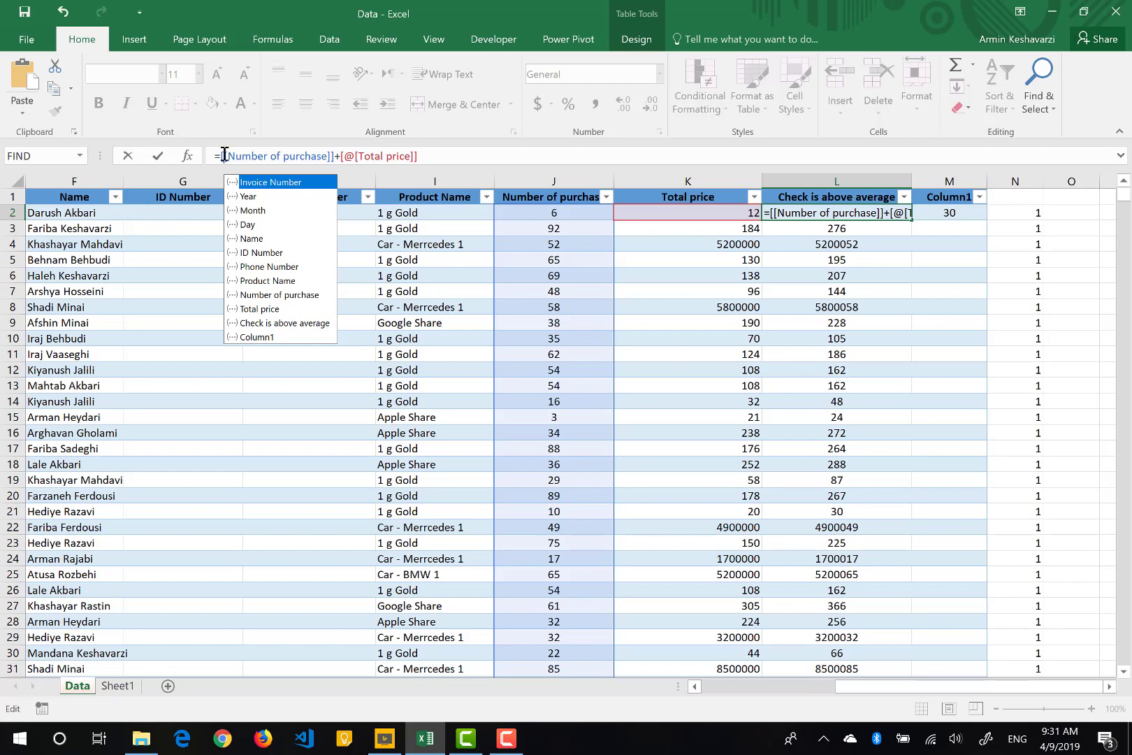
left_click_drag(221, 155, 330, 155)
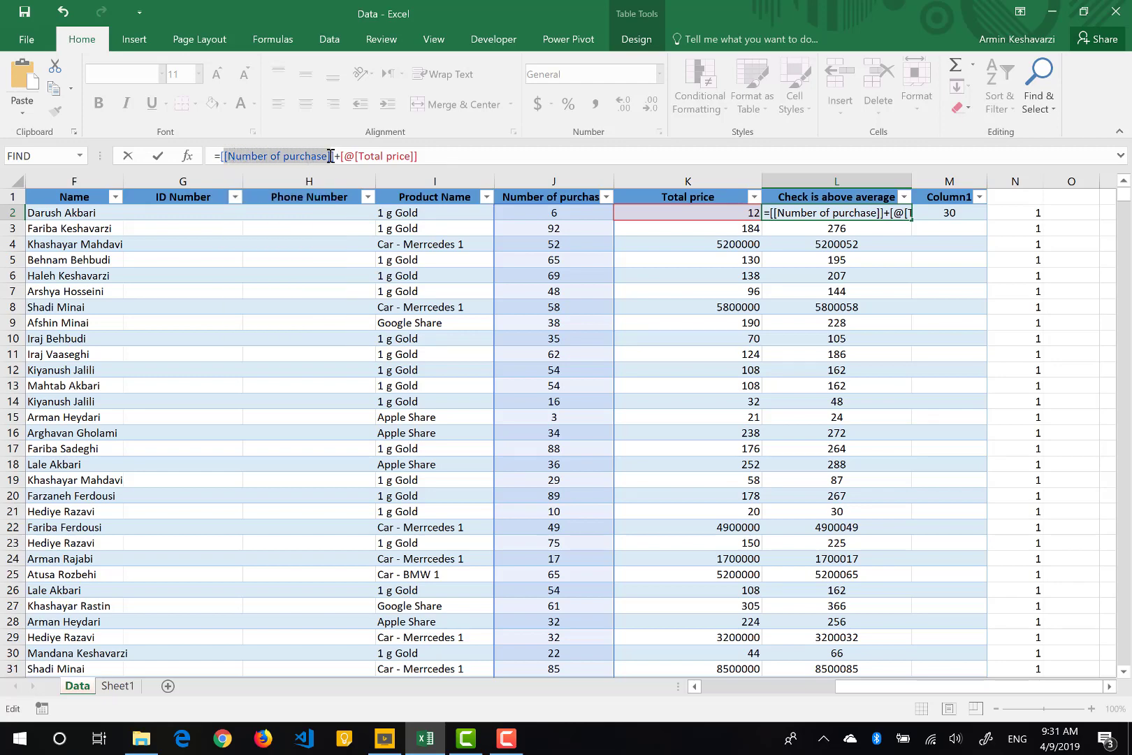
key("BackSpace")
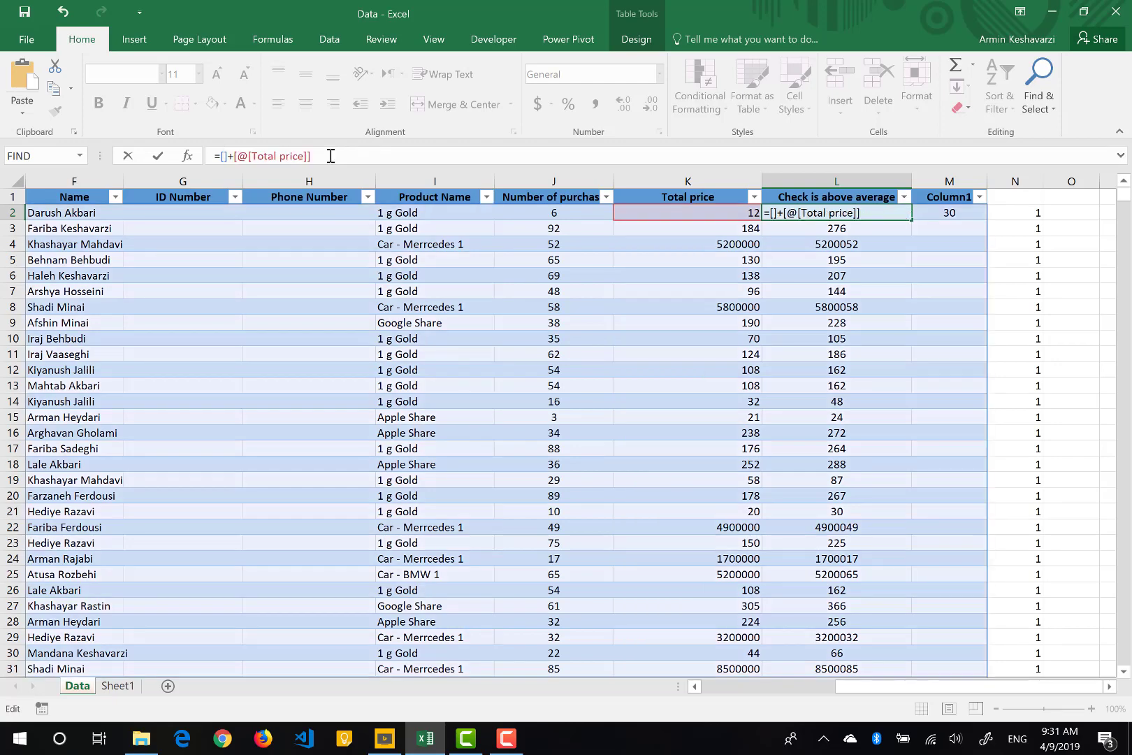
type("[")
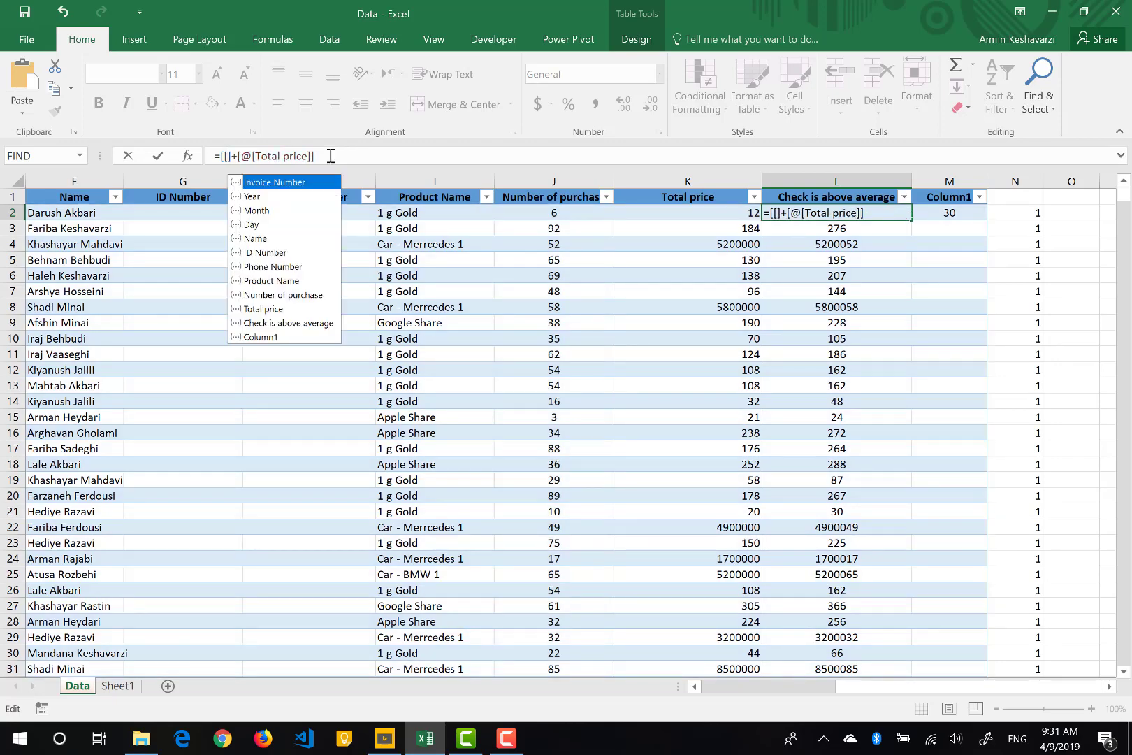
type("Num")
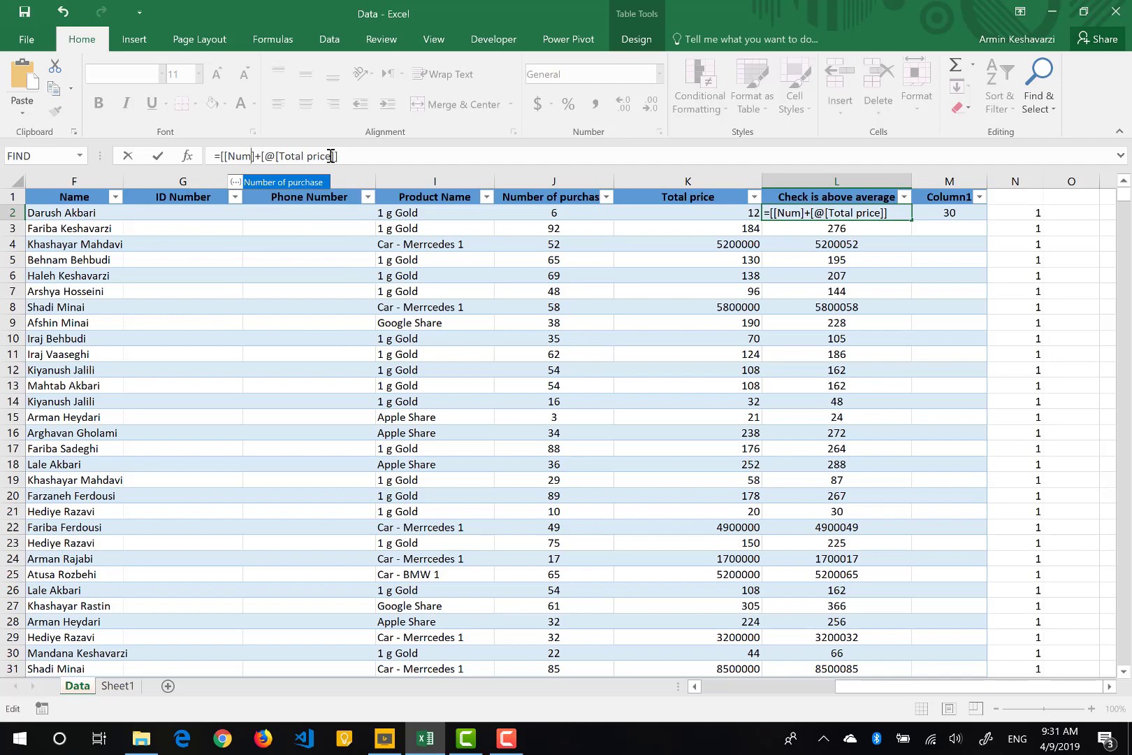
key("Tab")
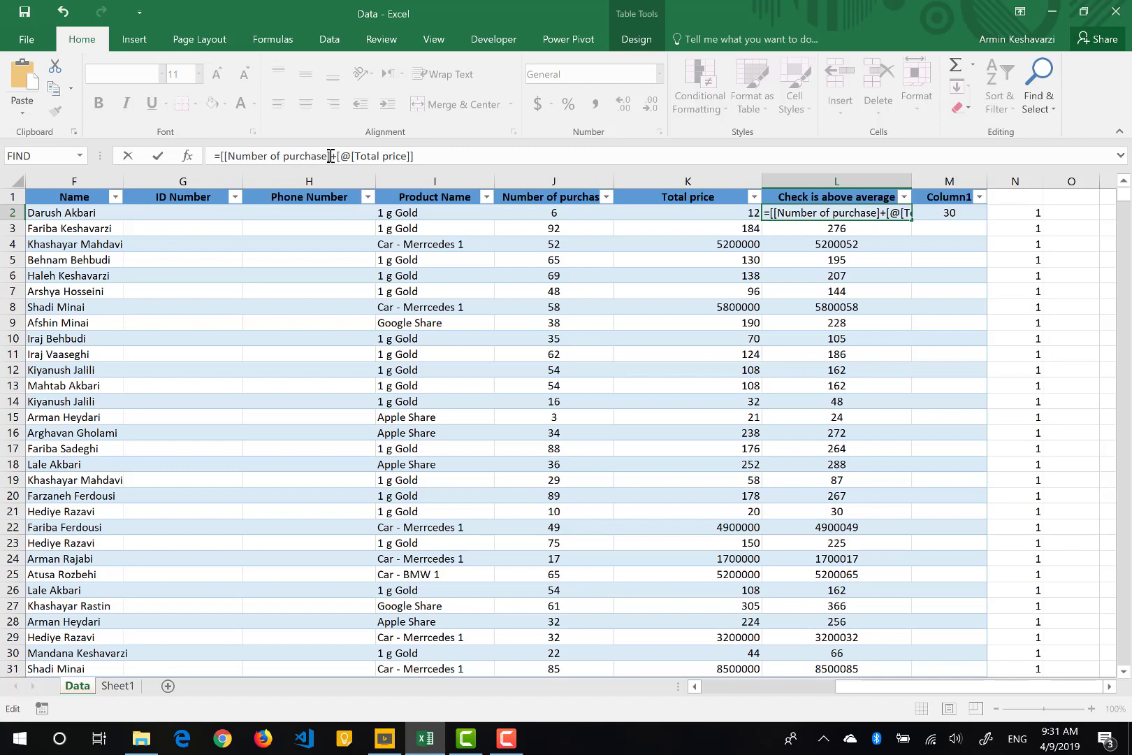
type("]")
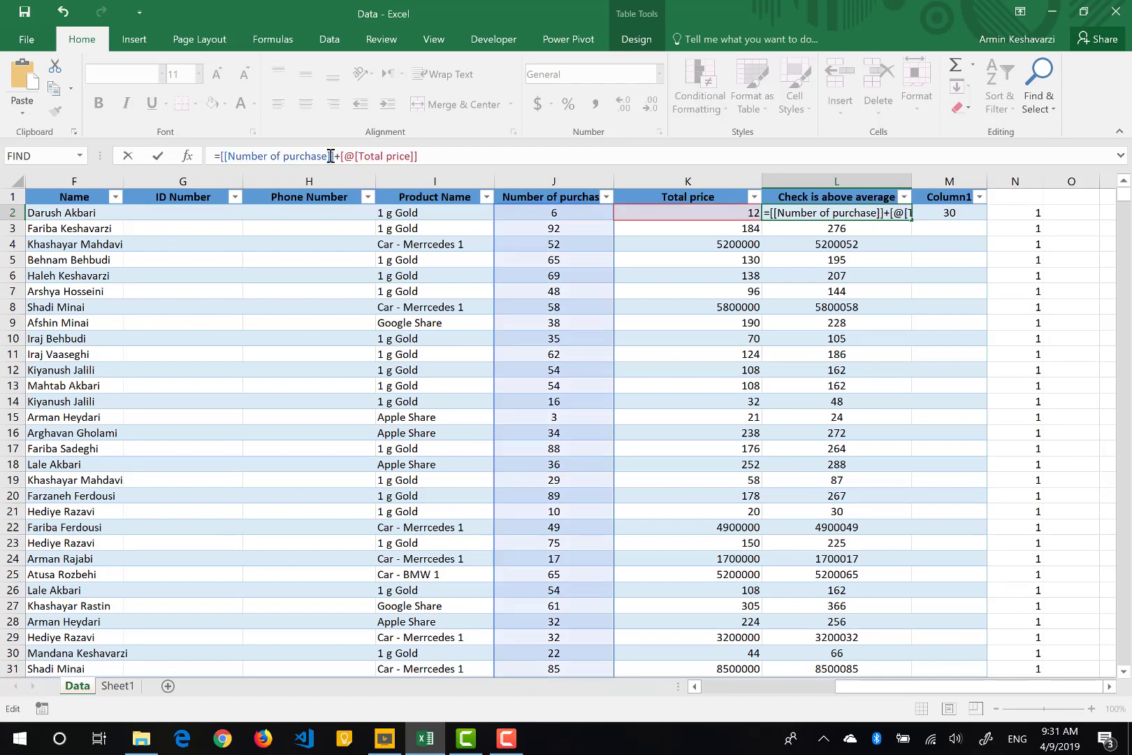
type(":[")
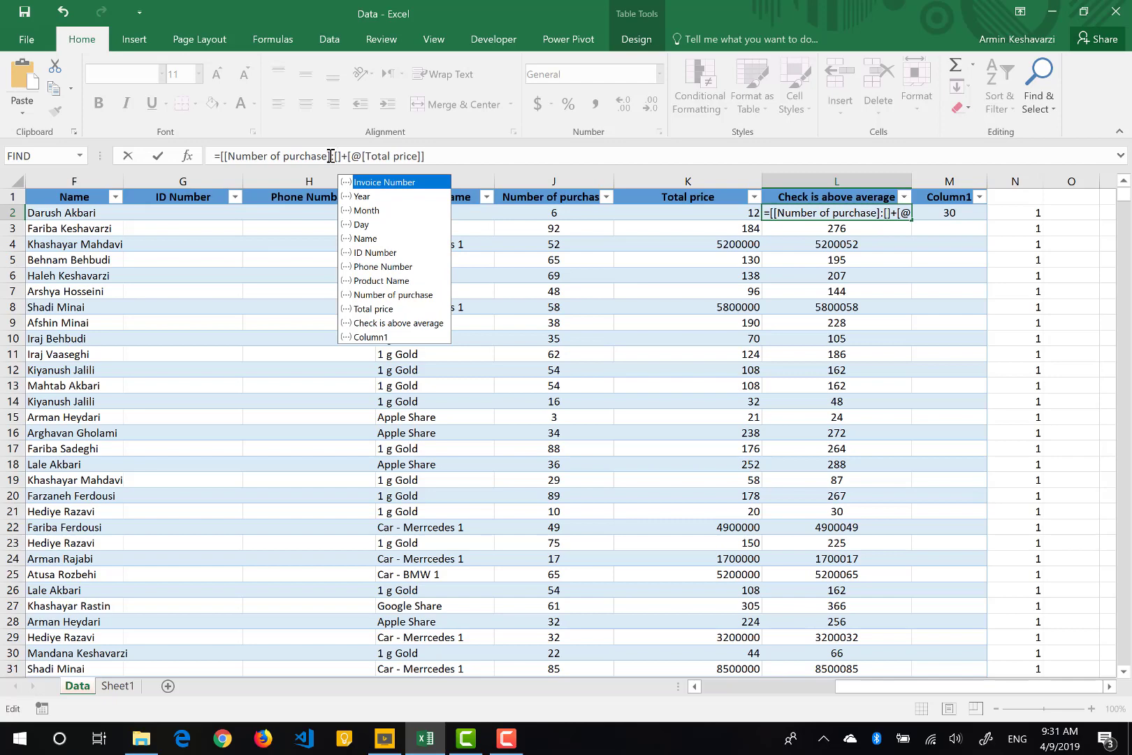
type("Num")
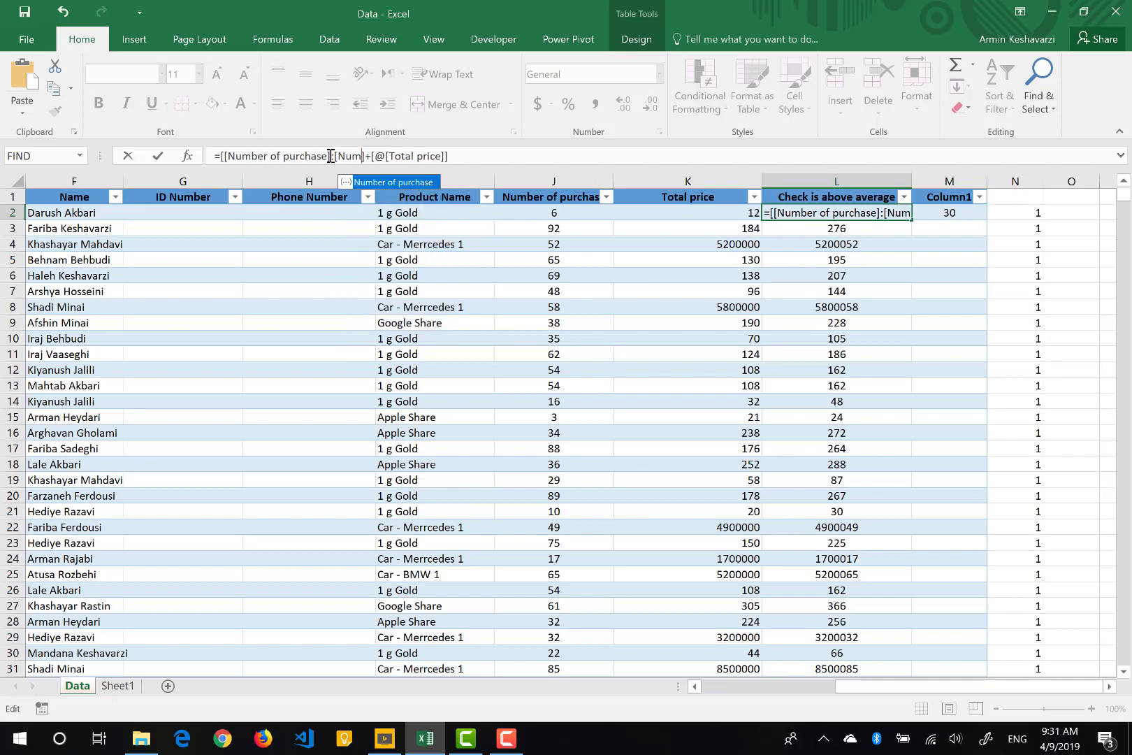
key("Tab")
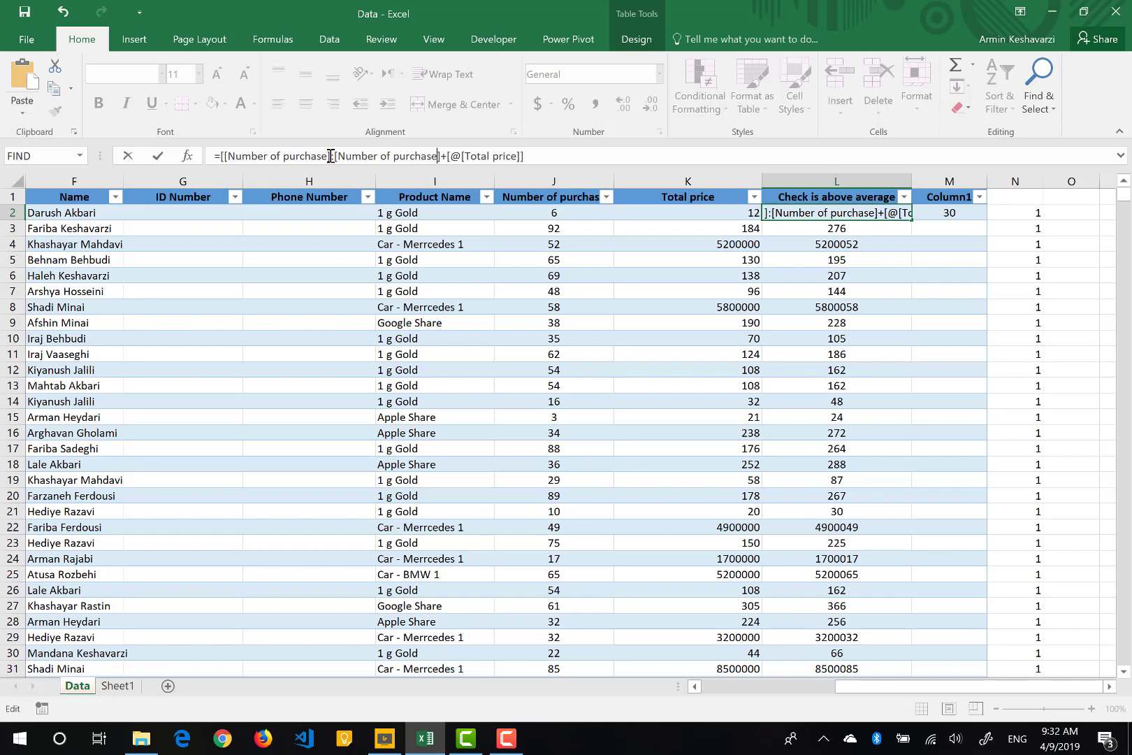
type("]")
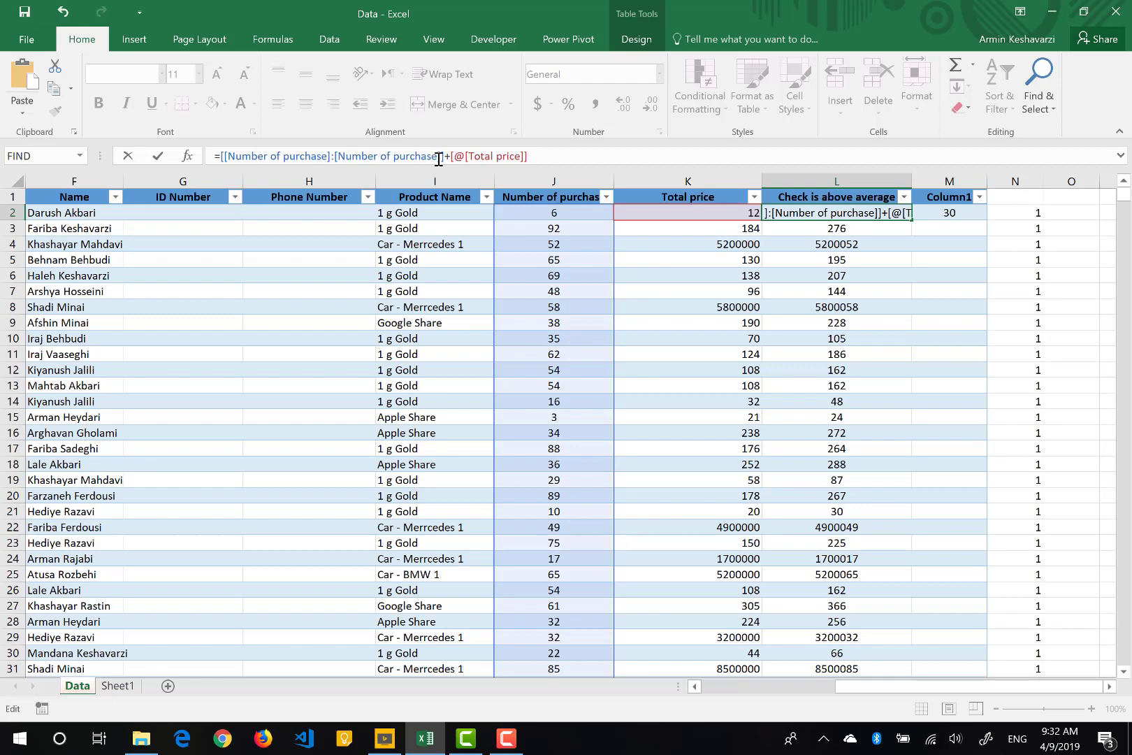
key("Return")
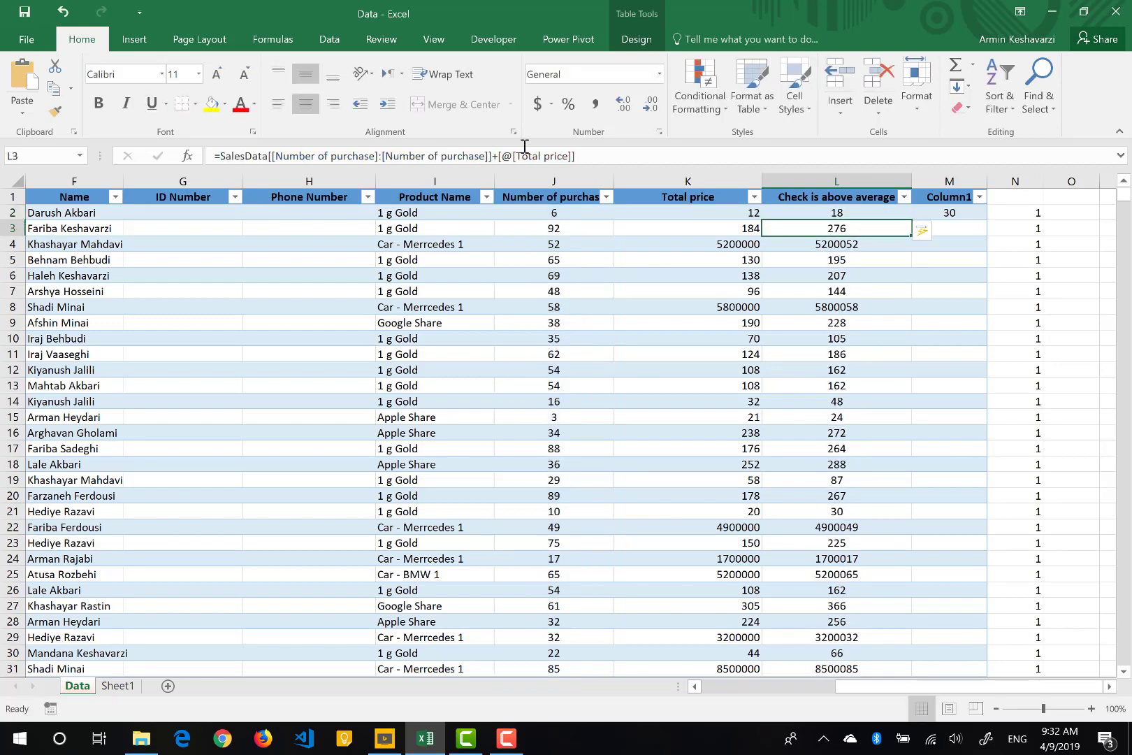
Step: Fill L2's formula one cell across into M2 and inspect its Number of purchase range reference
left_click(839, 212)
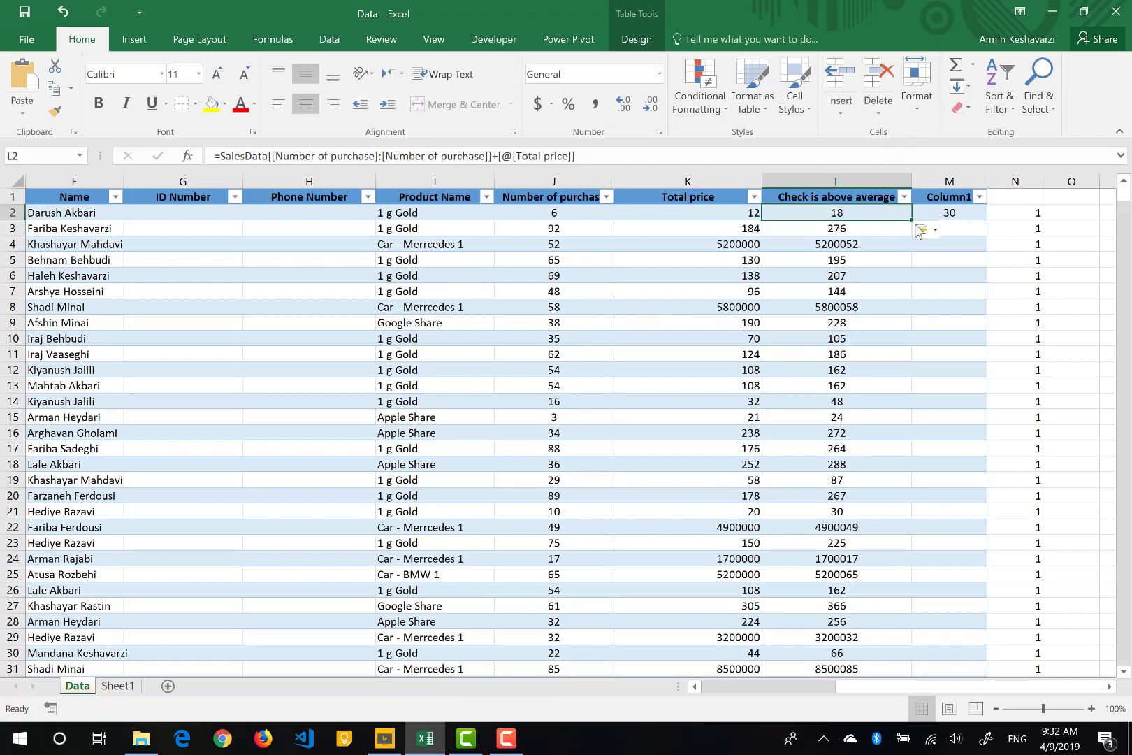
left_click_drag(910, 218, 951, 217)
left_click(960, 214)
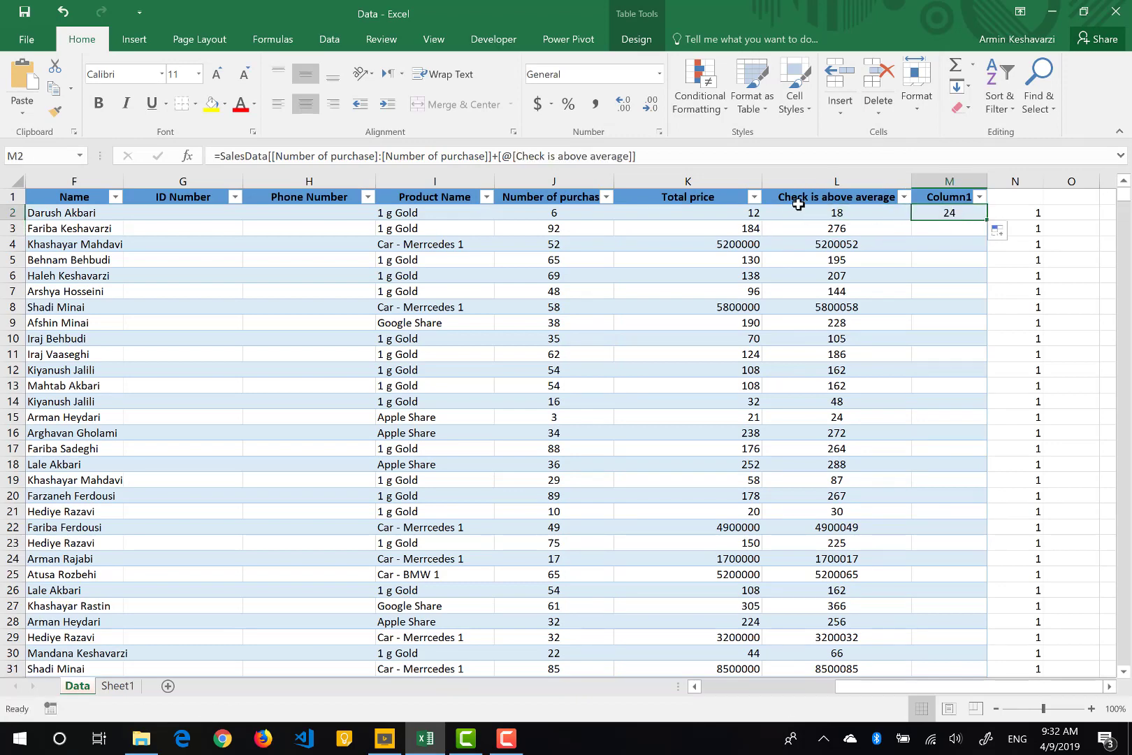
left_click_drag(273, 155, 492, 155)
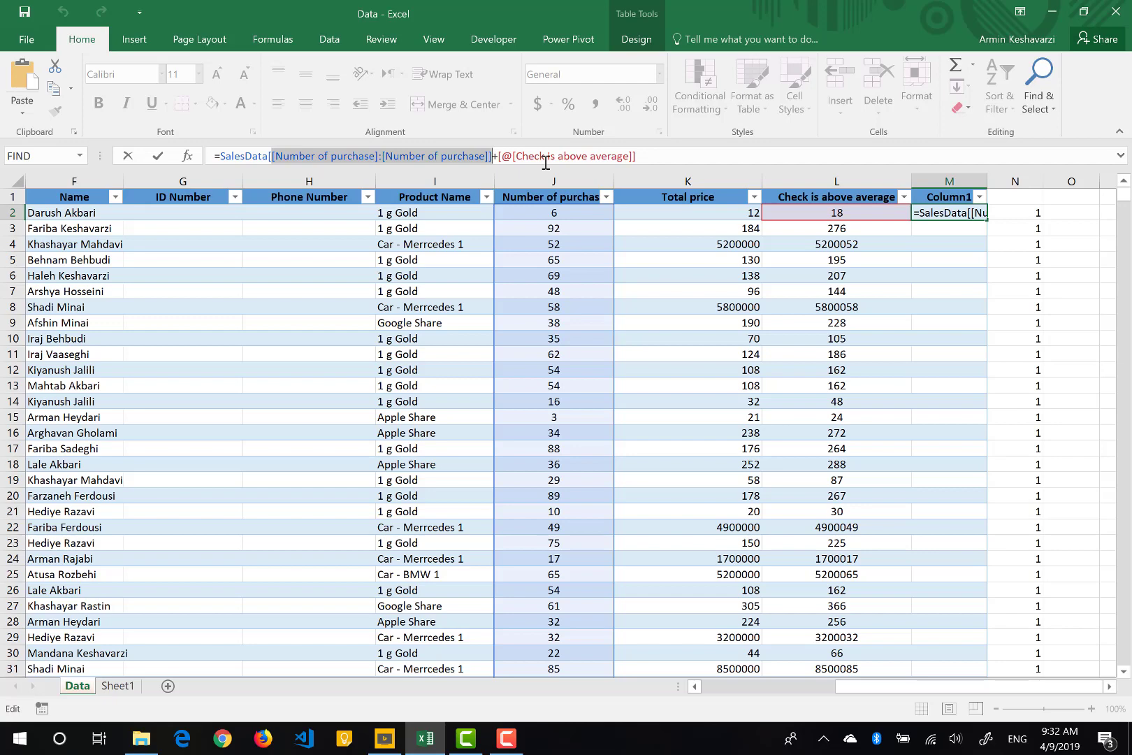
key("Escape")
Step: Replace the Total price reference in L2's formula with the column range [[Total price]:[Total price]]
left_click(734, 212)
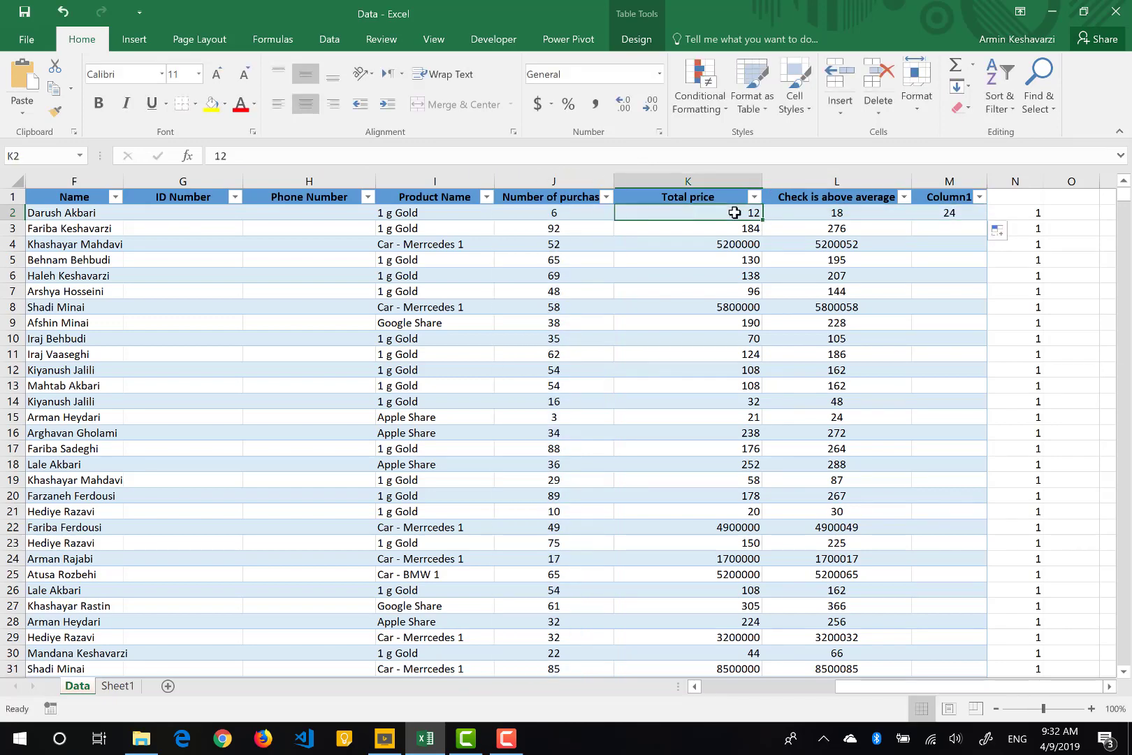
left_click(803, 212)
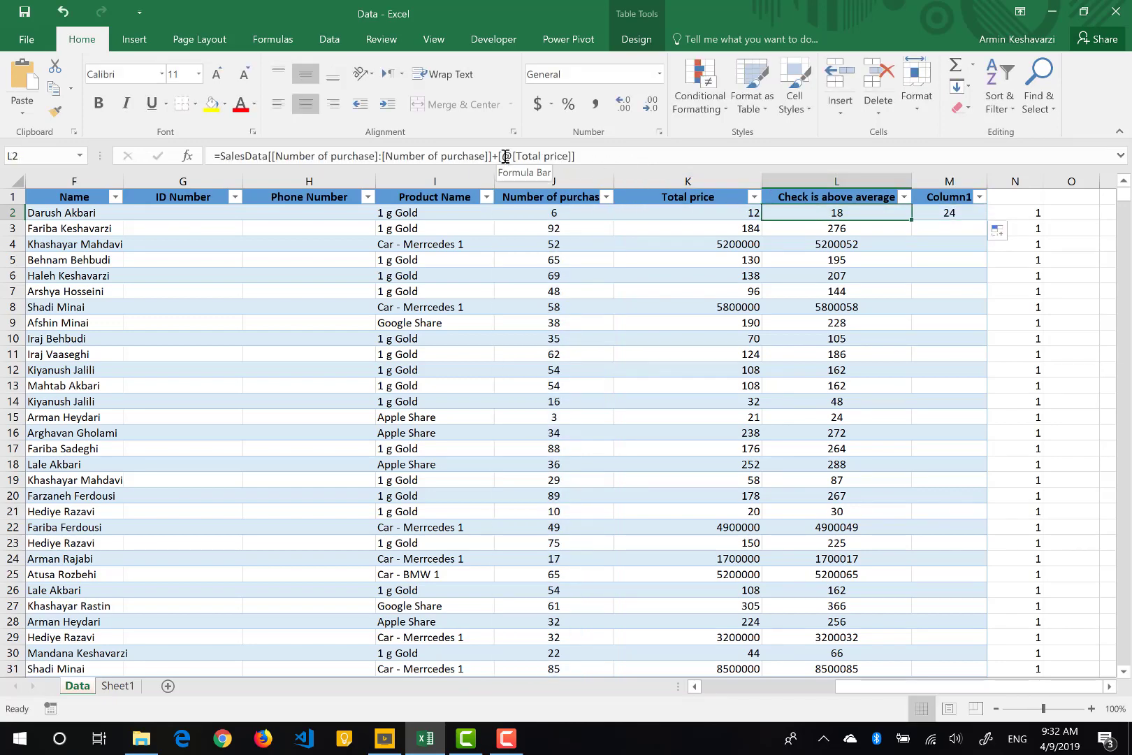
left_click_drag(504, 156, 513, 158)
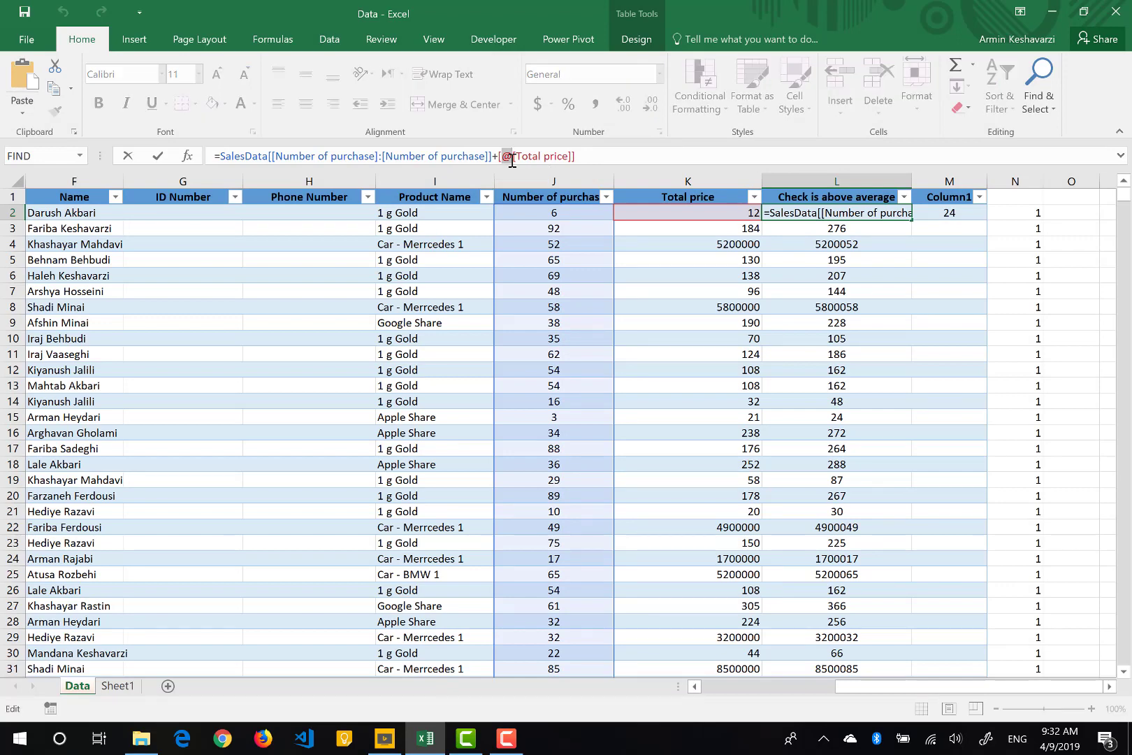
key("BackSpace")
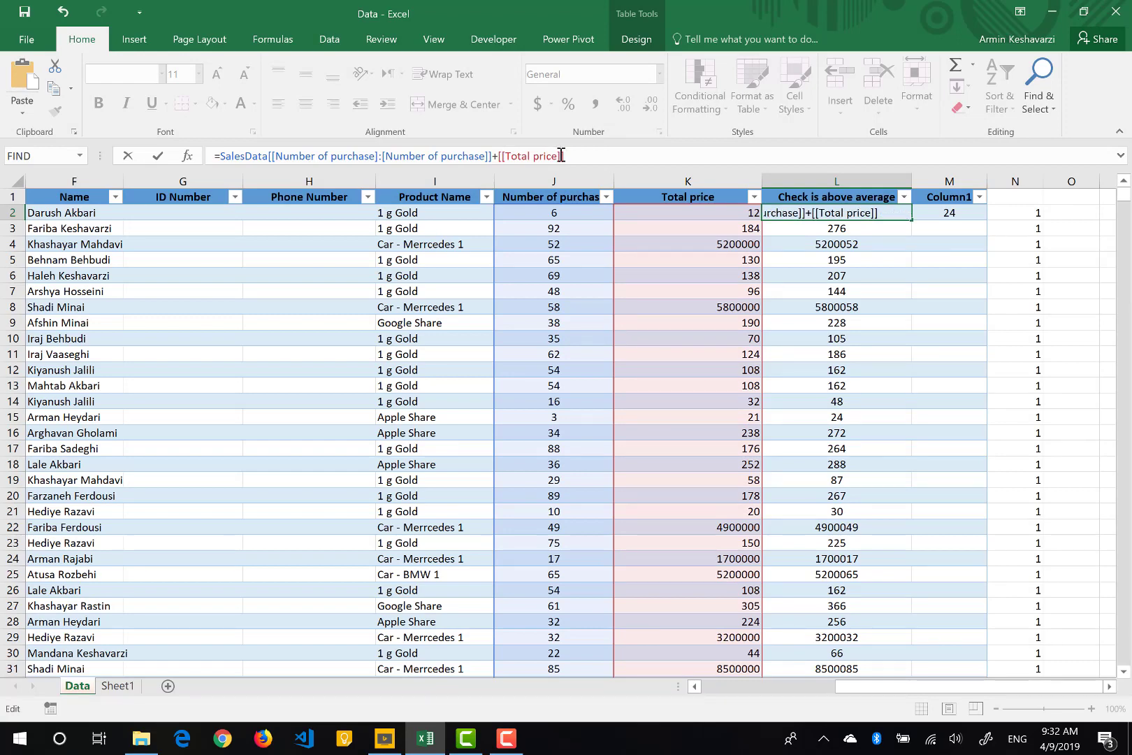
left_click(561, 155)
type(":")
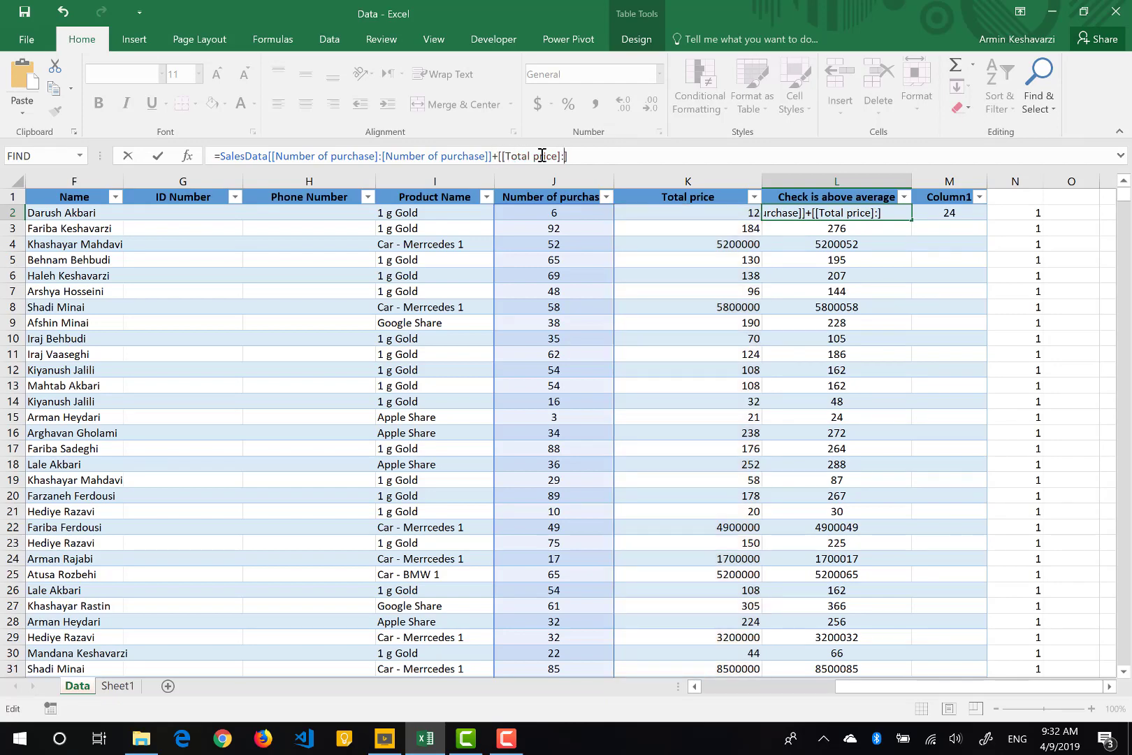
type("[")
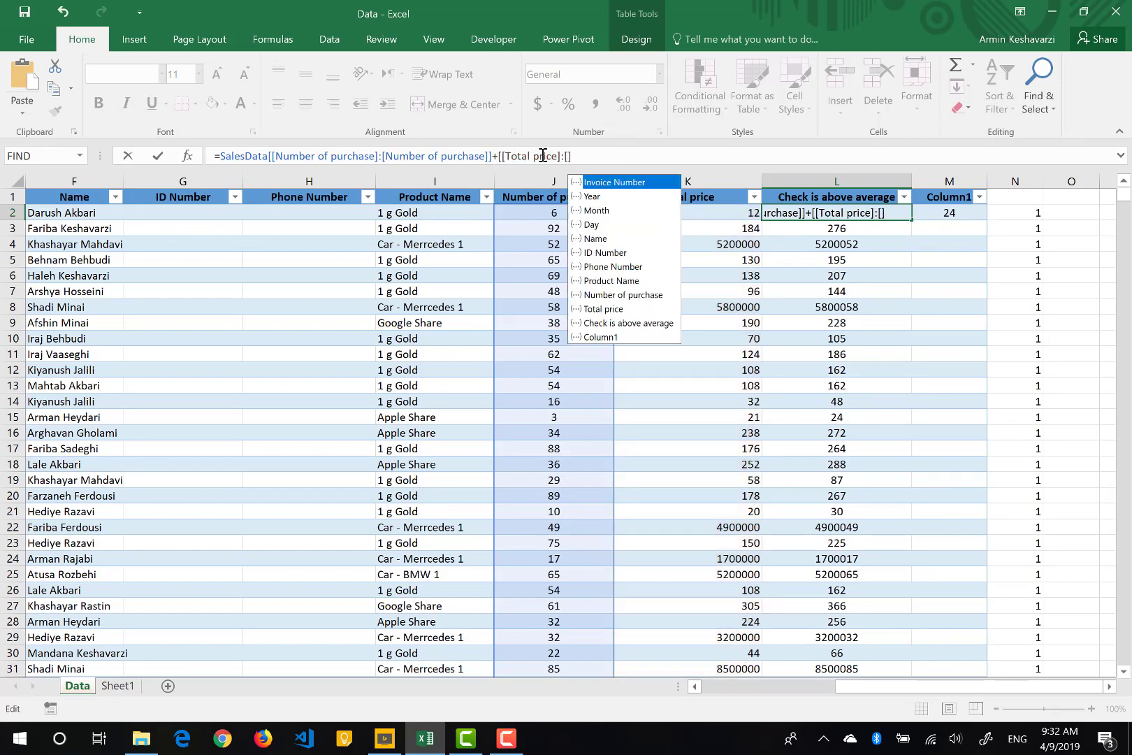
type("tol")
key("BackSpace")
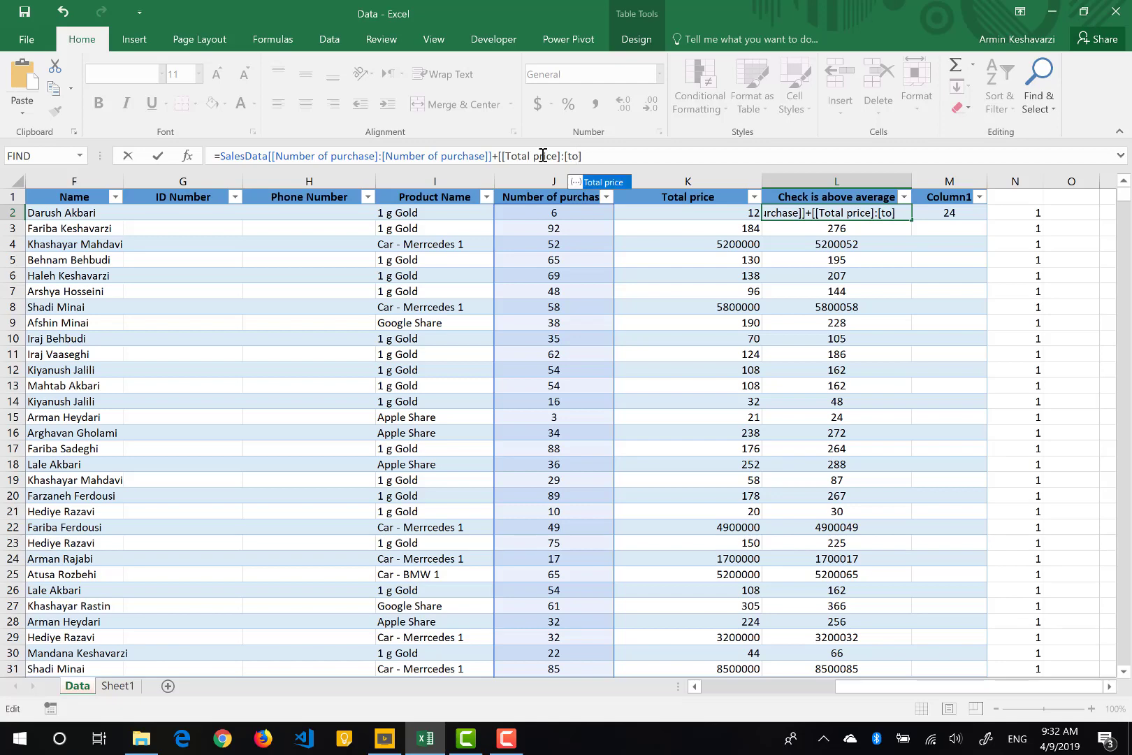
double_click(587, 177)
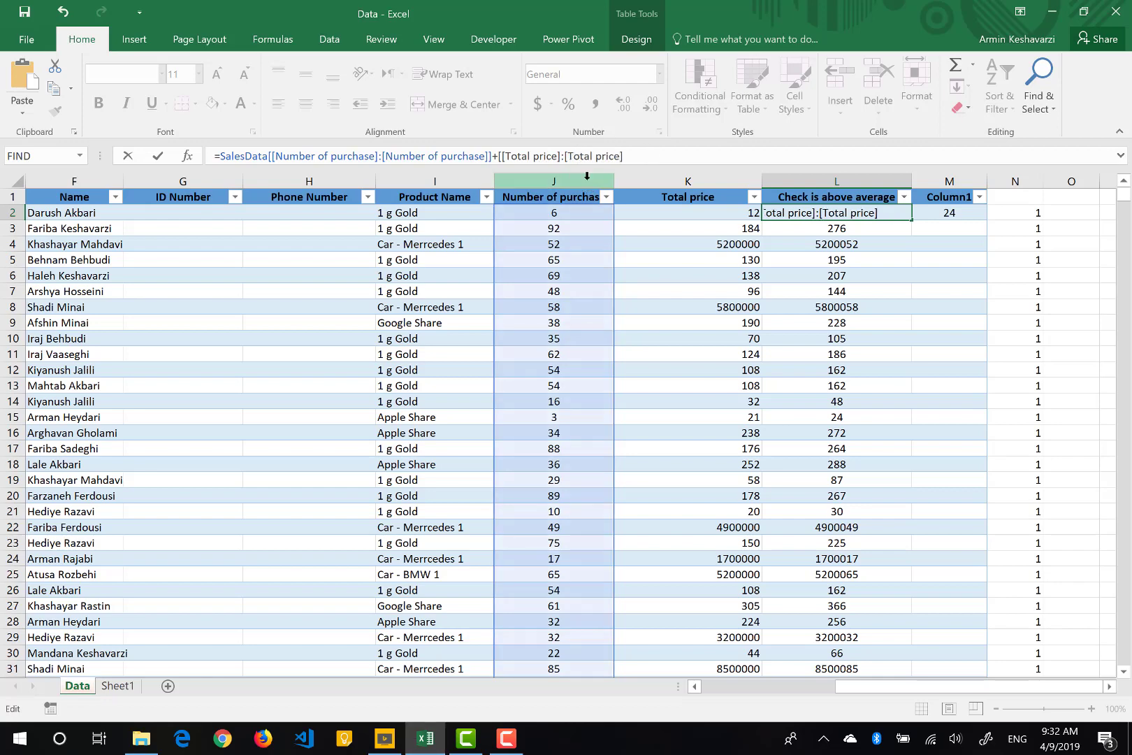
type("]")
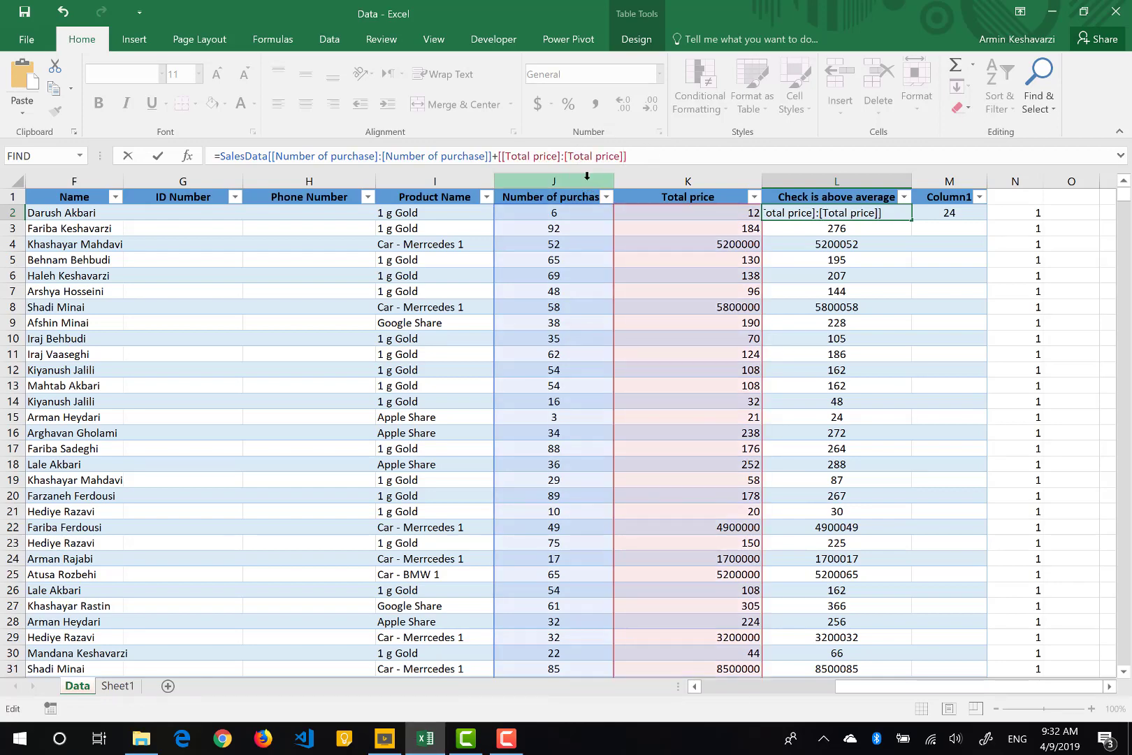
key("Return")
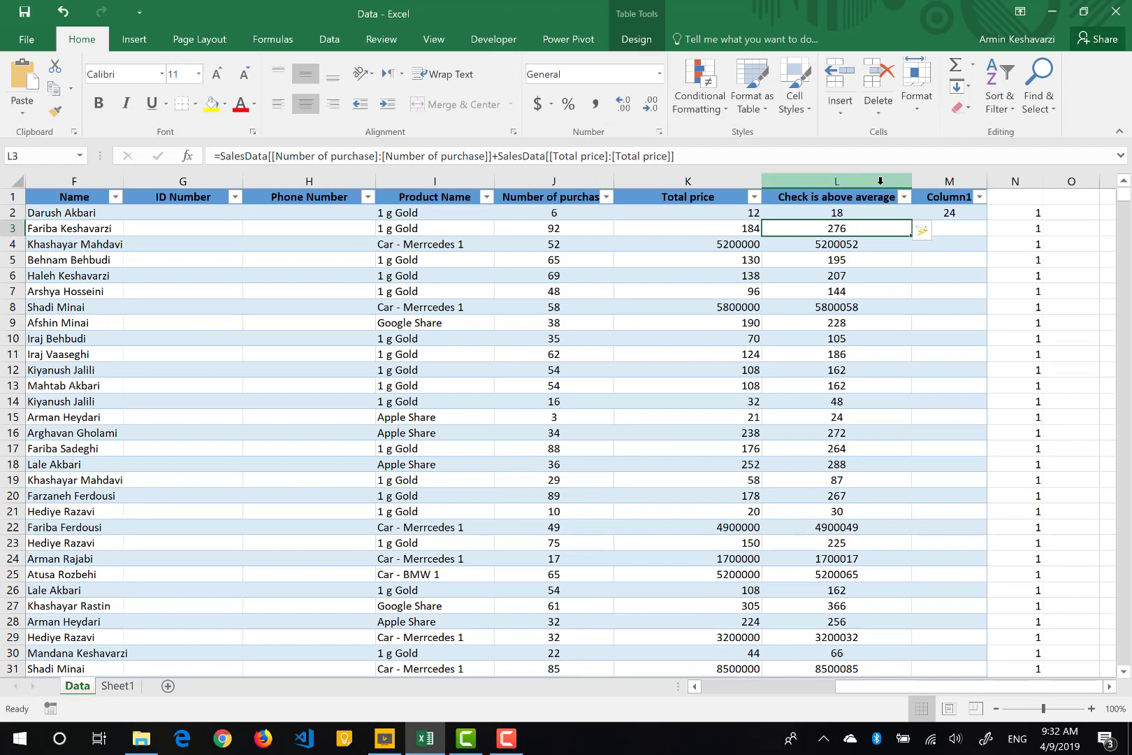
Step: Fill L2's formula across into M2, check its references, and fill it down the rest of Column1
left_click(862, 214)
left_click_drag(912, 220, 971, 220)
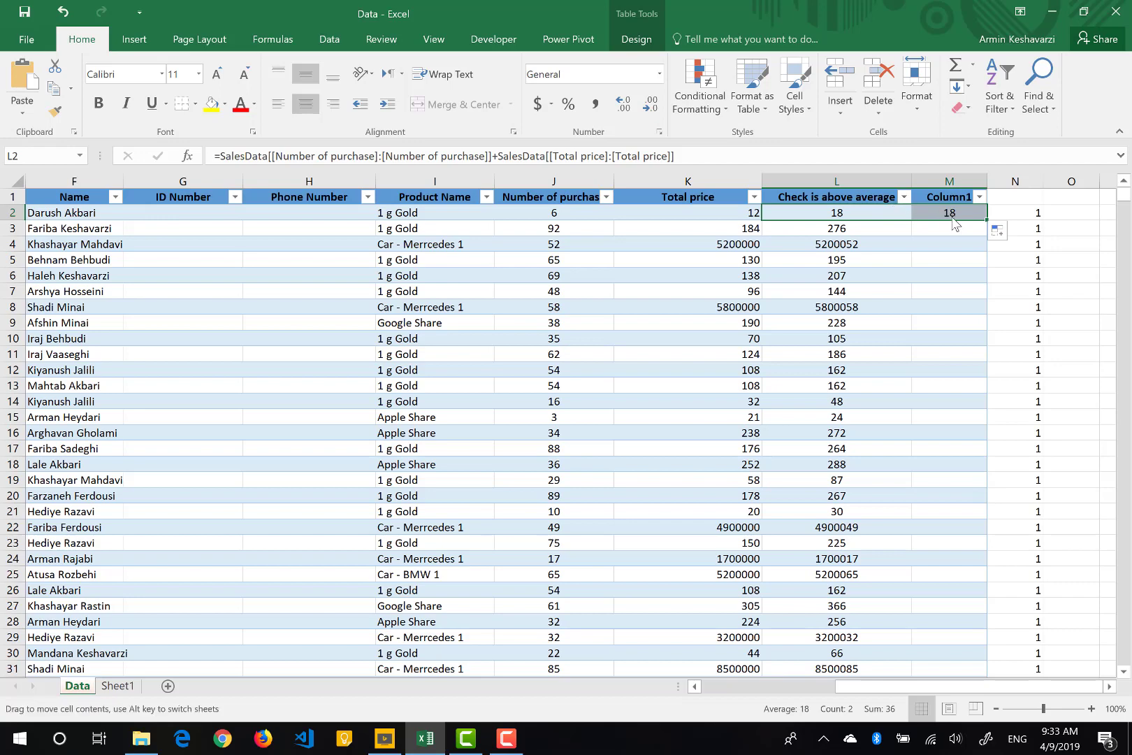
left_click(951, 215)
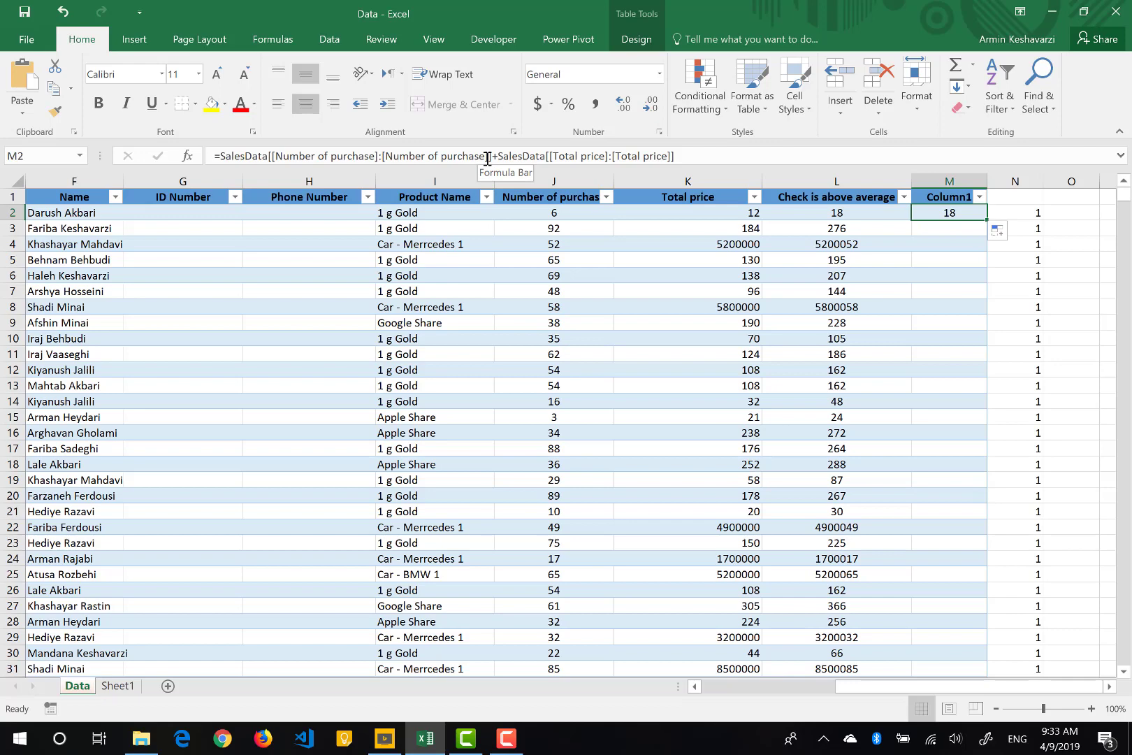
double_click(987, 220)
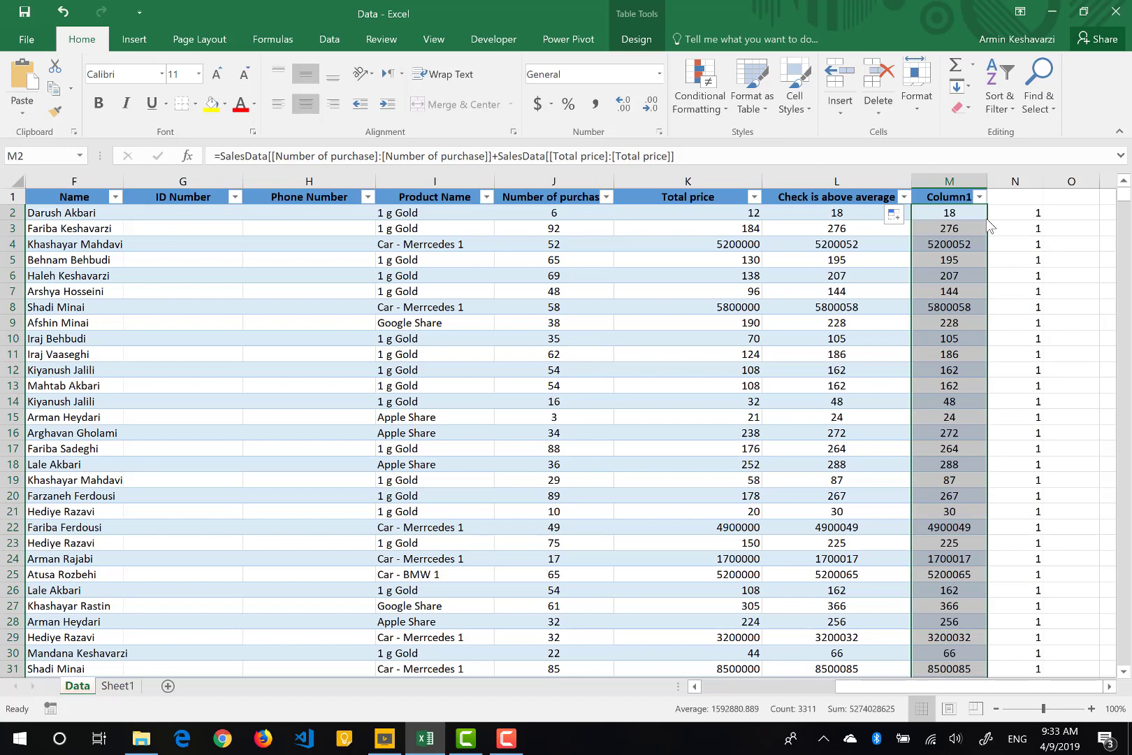
Step: Check the Column1 formula in M3 and in the table's last row
left_click(976, 222)
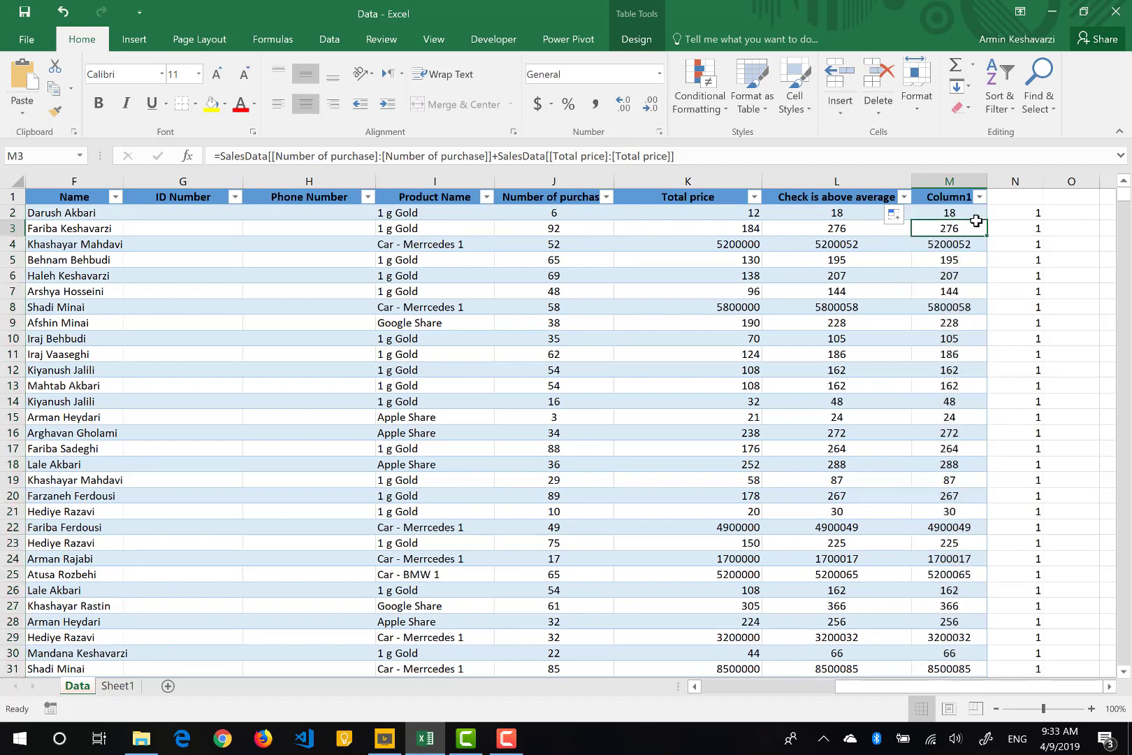
key("ctrl+Down")
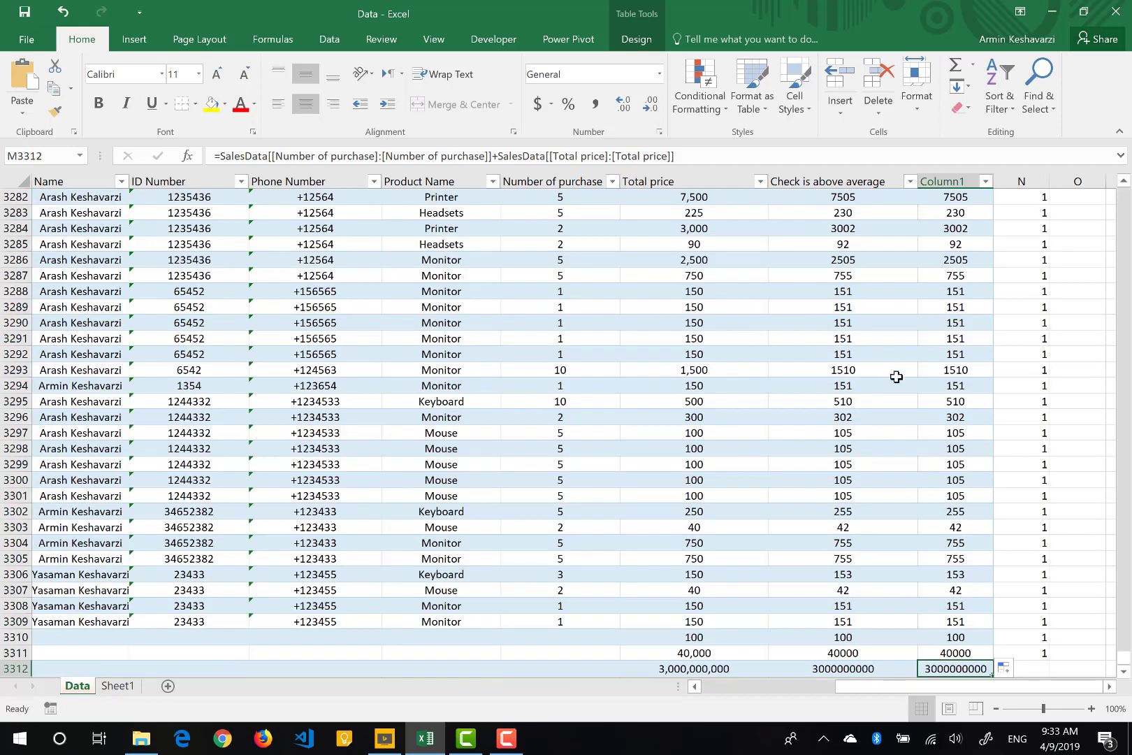
scroll(886, 407, "down", 4)
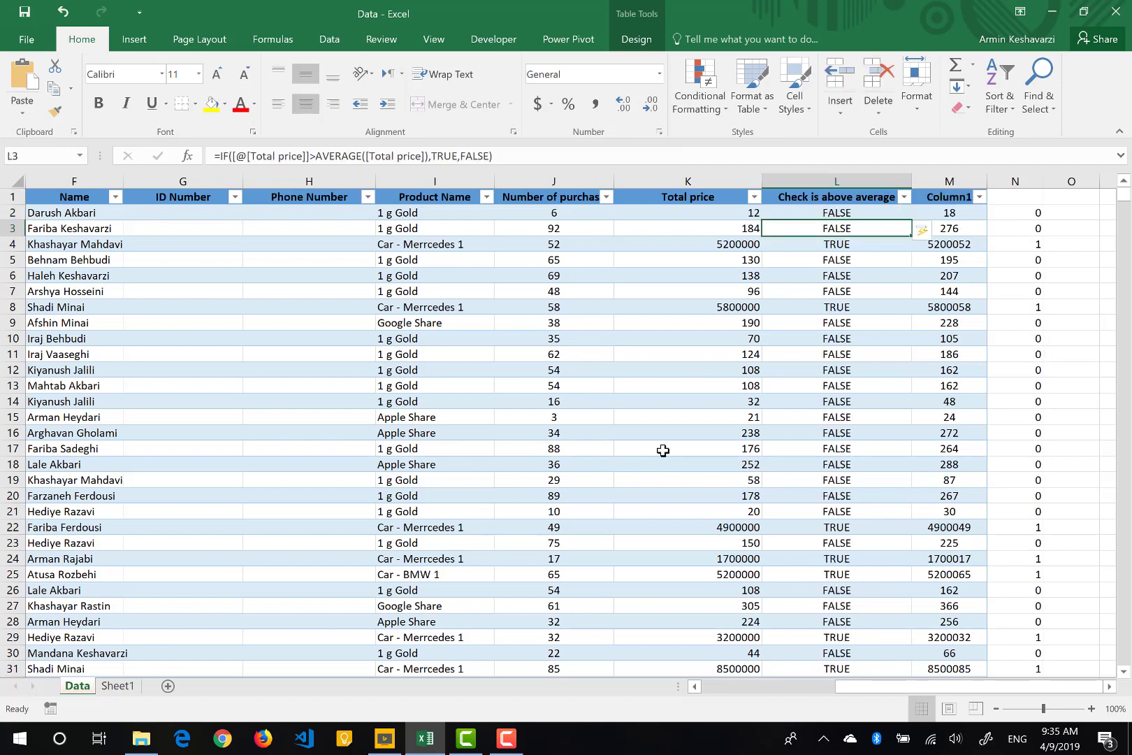
Step: Switch to the web browser and view the Deyako website's home page down to its product categories and New In section
left_click(699, 102)
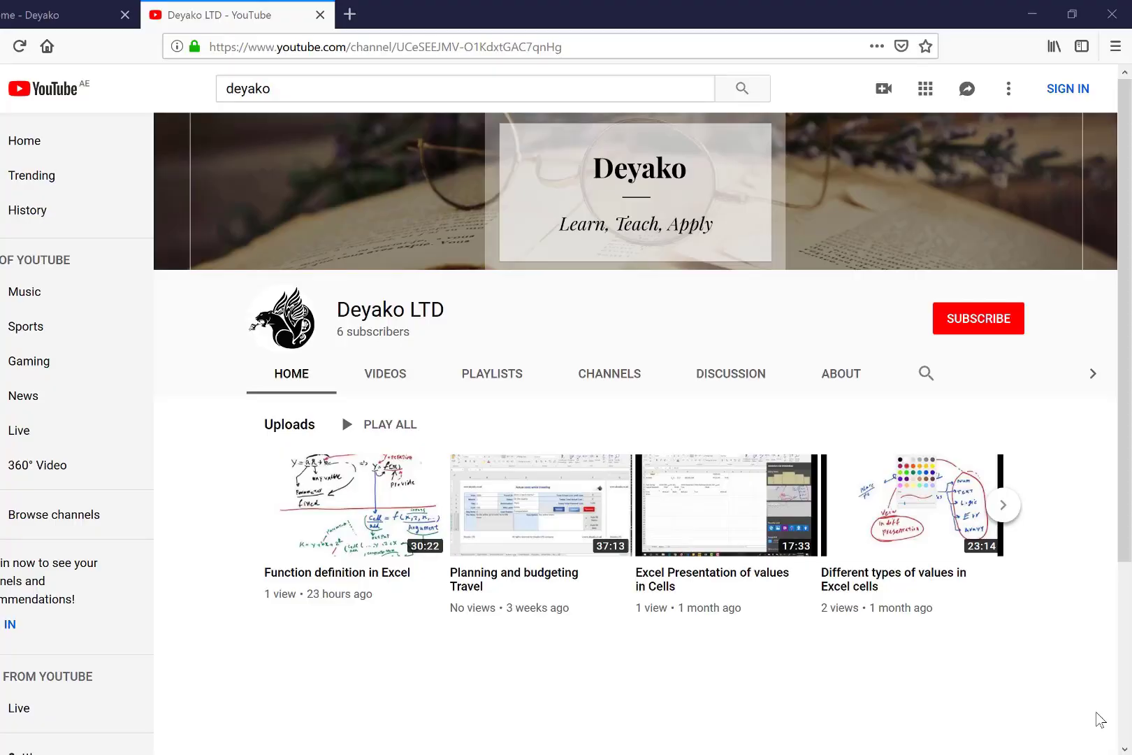
left_click(64, 15)
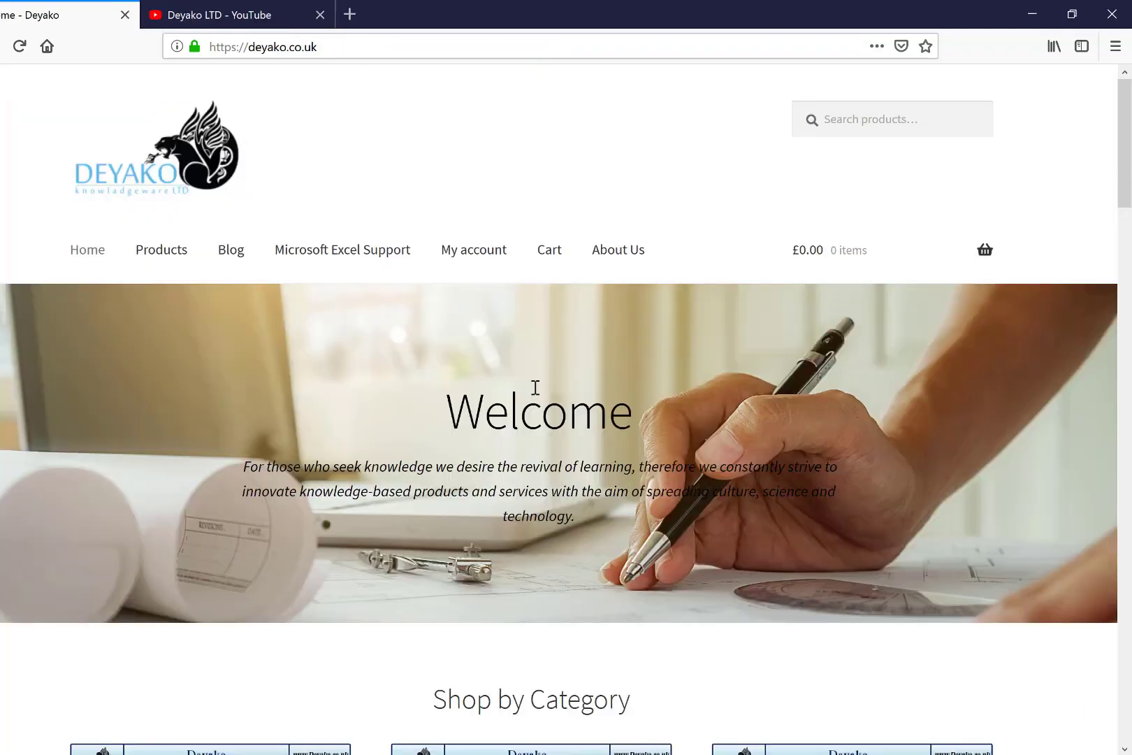
scroll(535, 387, "down", 10)
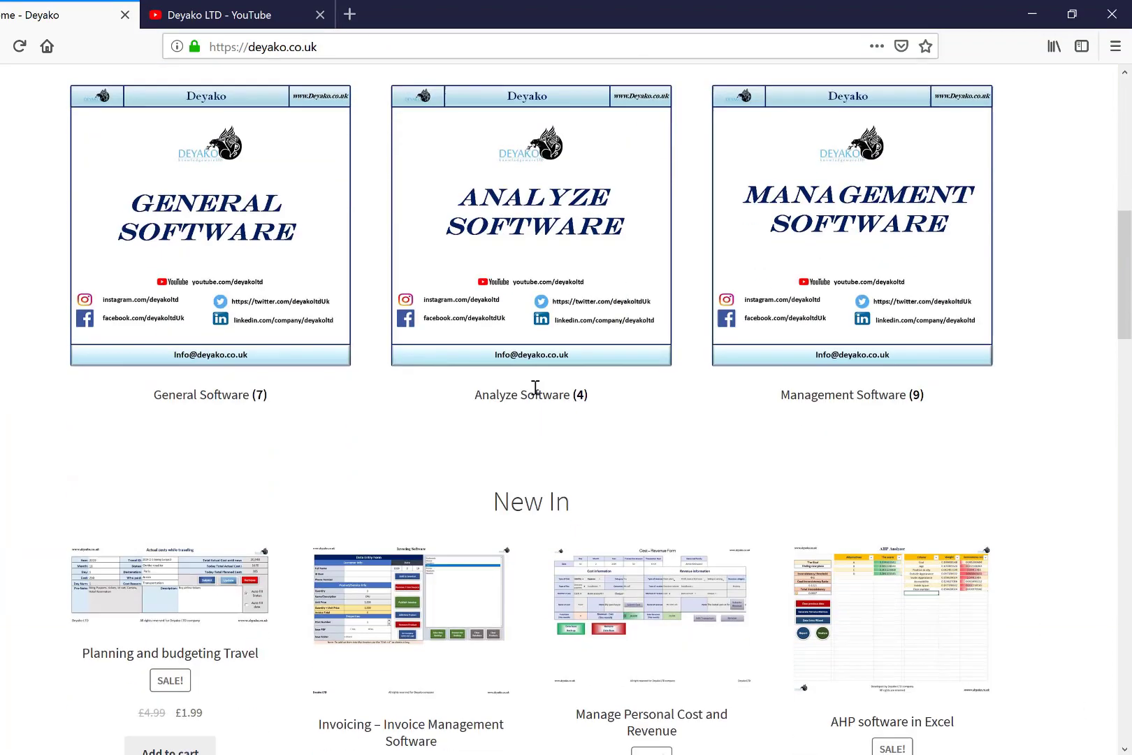